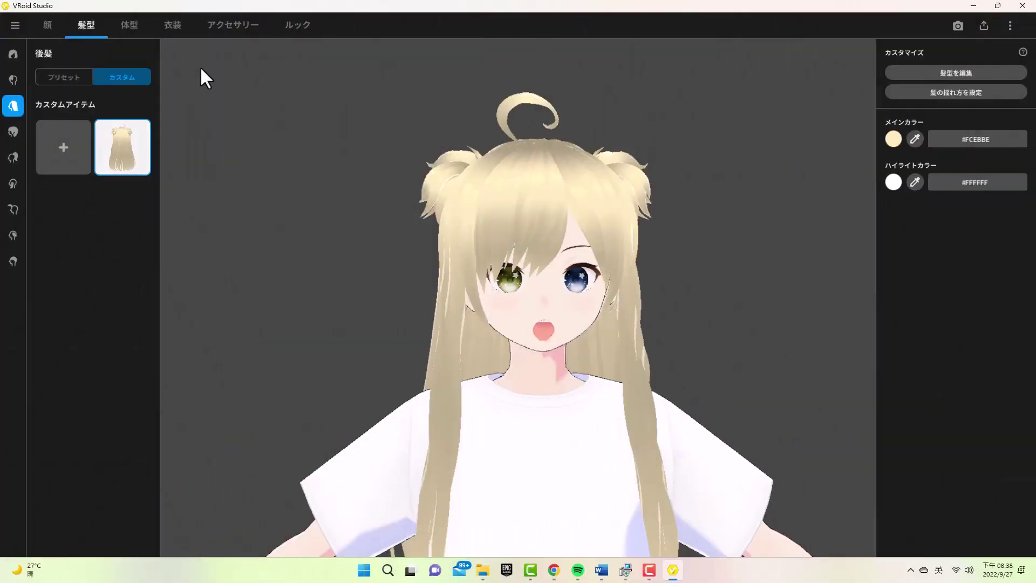
Open the body-shape settings, make the character slightly shorter, and undo the head-size change
left_click(130, 27)
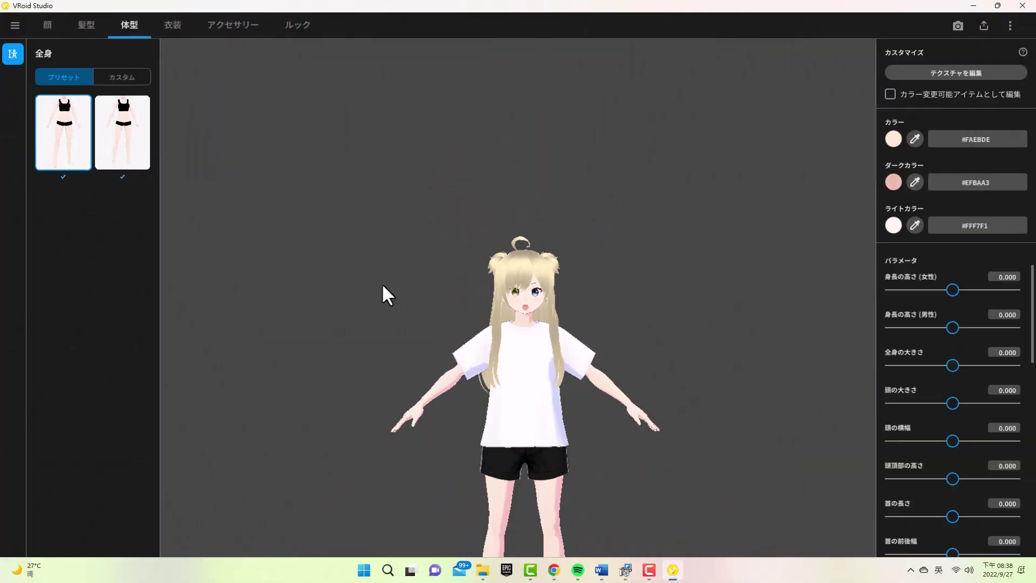
middle_click_drag(348, 197, 343, 188)
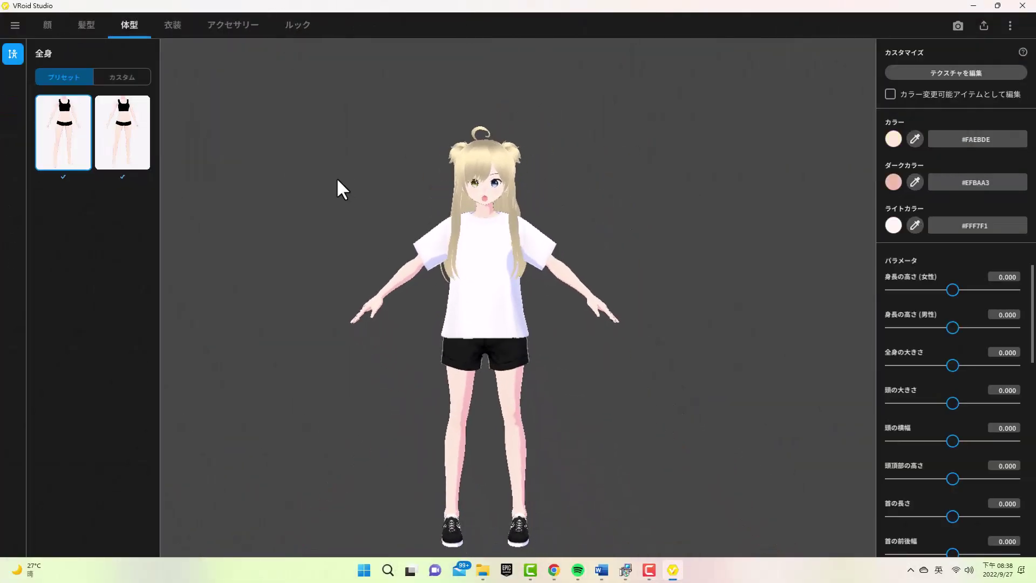
left_click_drag(953, 290, 943, 290)
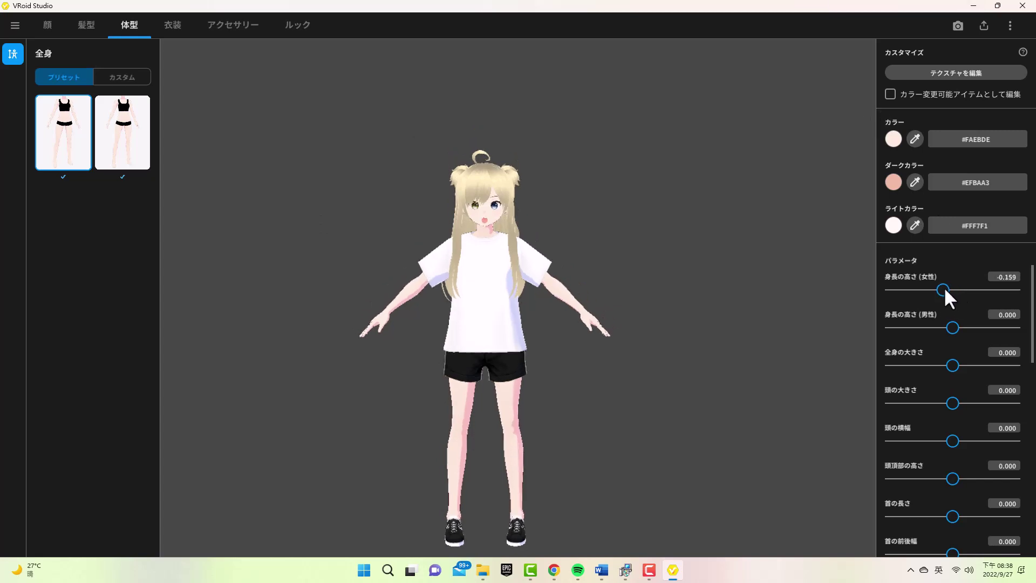
scroll(956, 312, "down", 1)
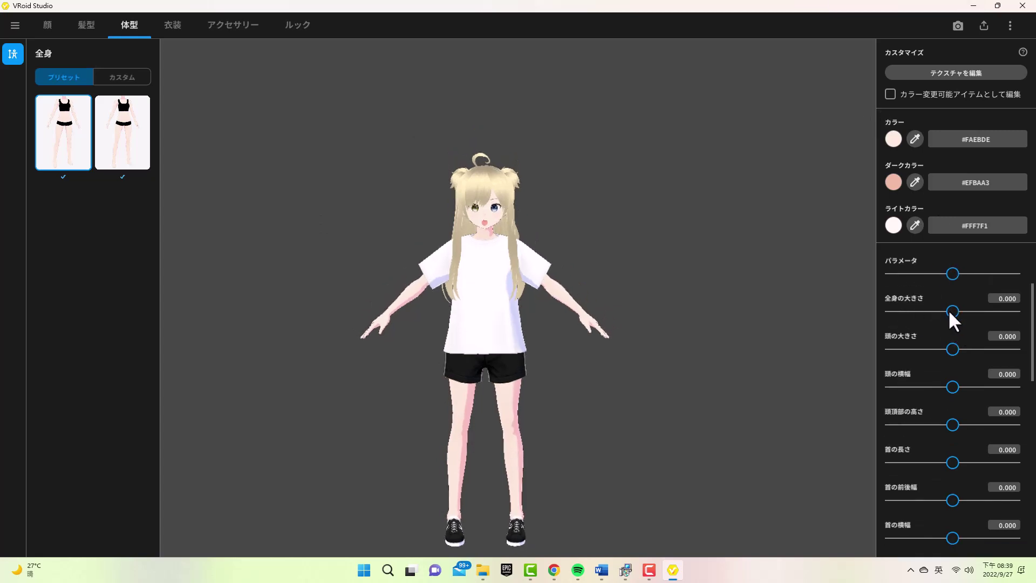
mouse_move(960, 349)
left_mouse_down()
mouse_move(969, 348)
mouse_move(958, 370)
mouse_move(908, 371)
left_mouse_up()
key("ctrl+z")
scroll(1012, 335, "down", 1)
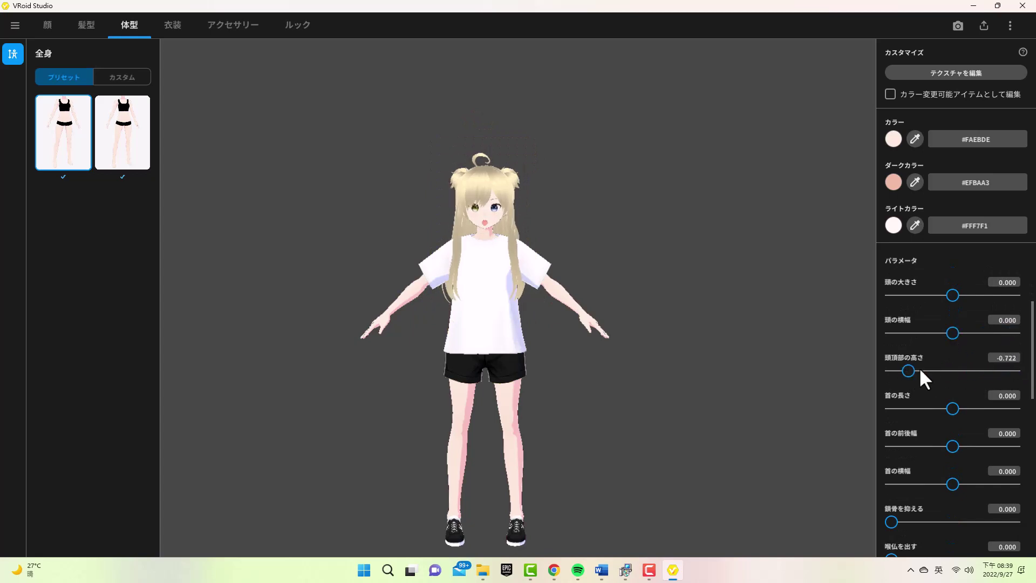
Lengthen the neck slightly and set neck front-back depth to -38.767
mouse_move(540, 207)
right_mouse_down()
mouse_move(493, 199)
mouse_move(544, 194)
right_mouse_up()
scroll(543, 194, "up", 3)
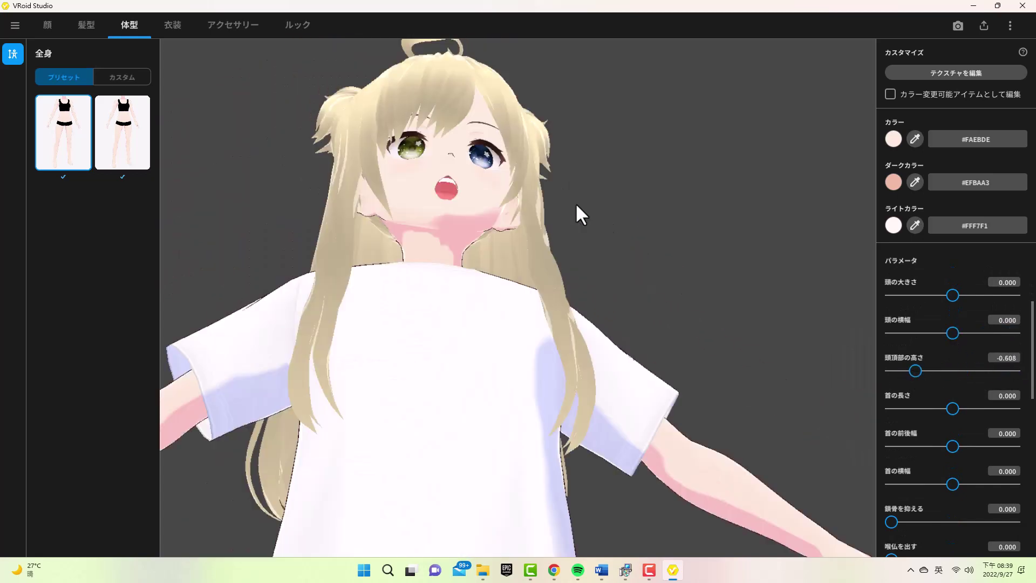
scroll(578, 213, "up", 2)
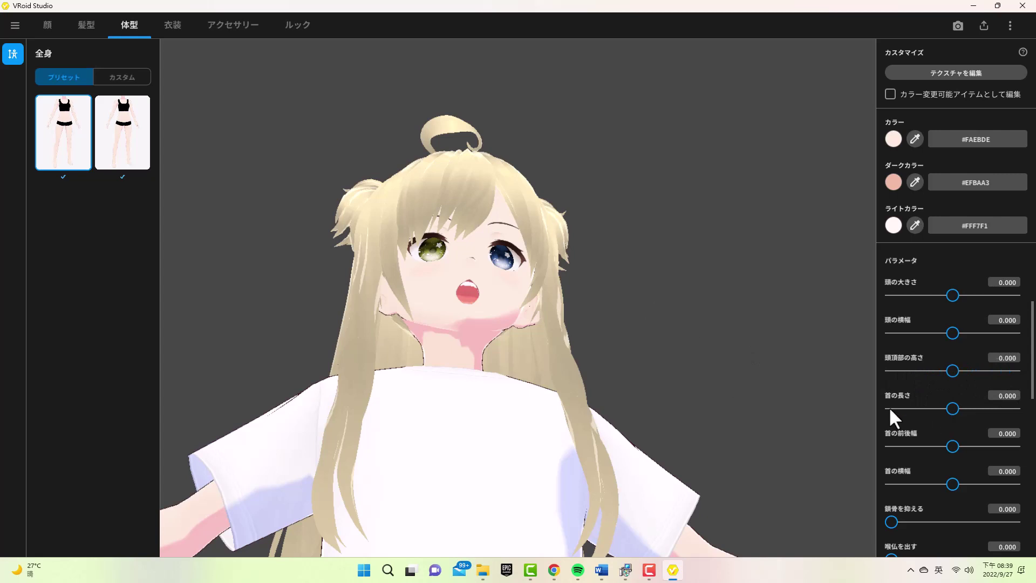
mouse_move(782, 378)
right_mouse_down()
mouse_move(643, 366)
mouse_move(665, 367)
right_mouse_up()
scroll(664, 367, "down", 3)
left_click_drag(952, 409, 955, 408)
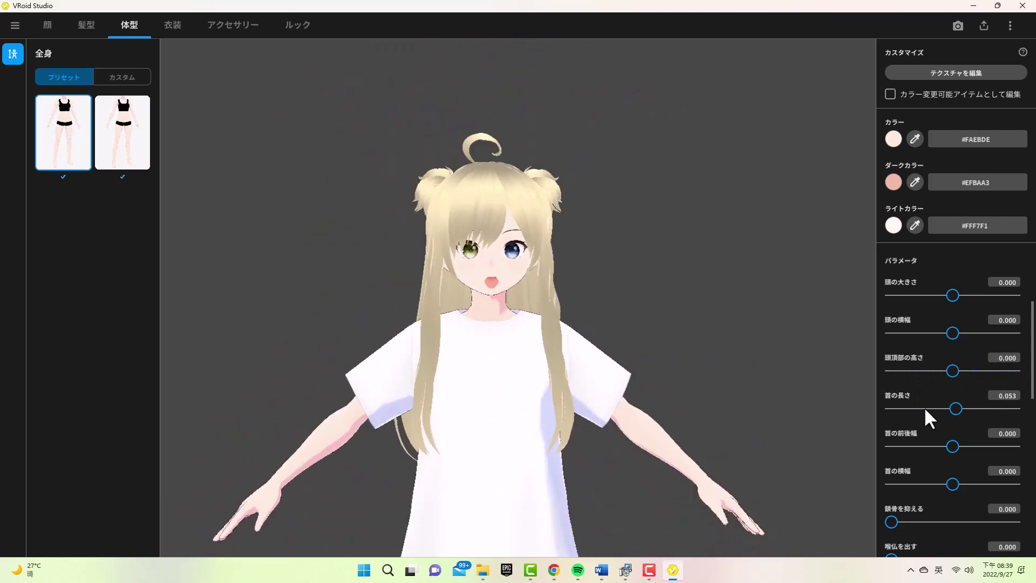
mouse_move(952, 447)
left_mouse_down()
mouse_move(972, 446)
mouse_move(895, 449)
mouse_move(929, 447)
left_mouse_up()
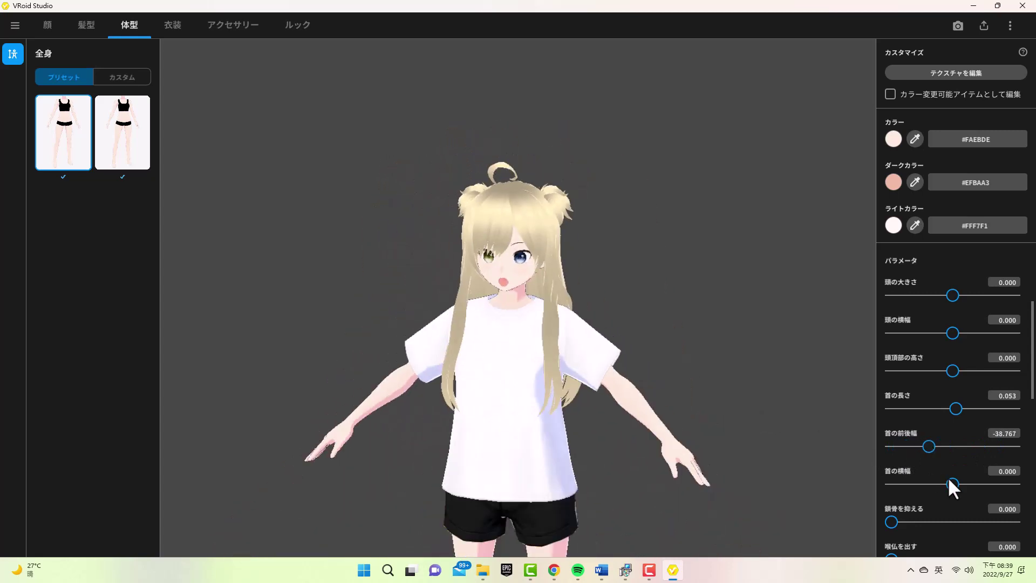
left_click_drag(938, 484, 941, 484)
Narrow the shoulders to -0.238 and shrink the chest size to -0.608
scroll(947, 463, "down", 3)
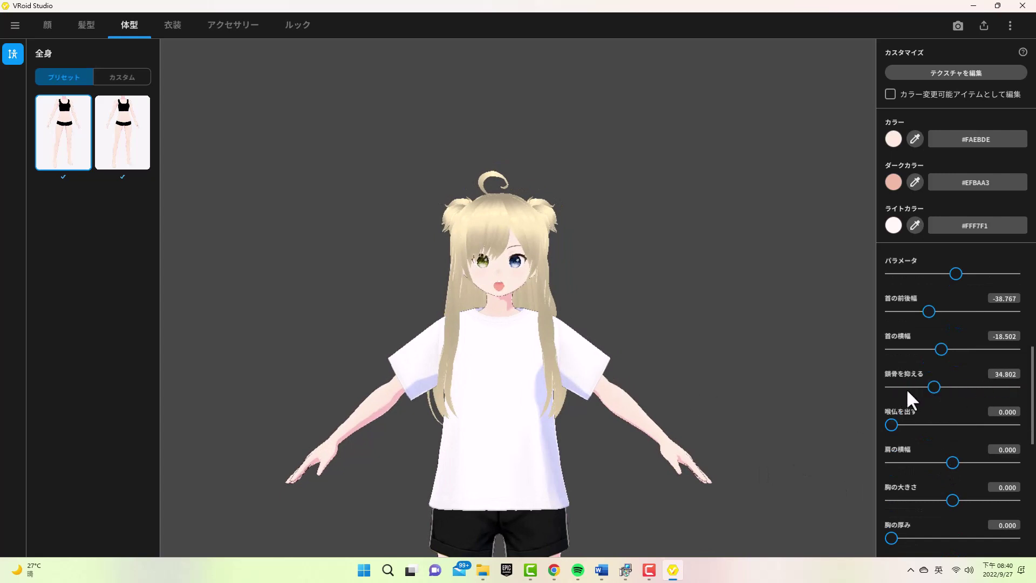
left_click_drag(907, 390, 846, 387)
scroll(921, 391, "down", 2)
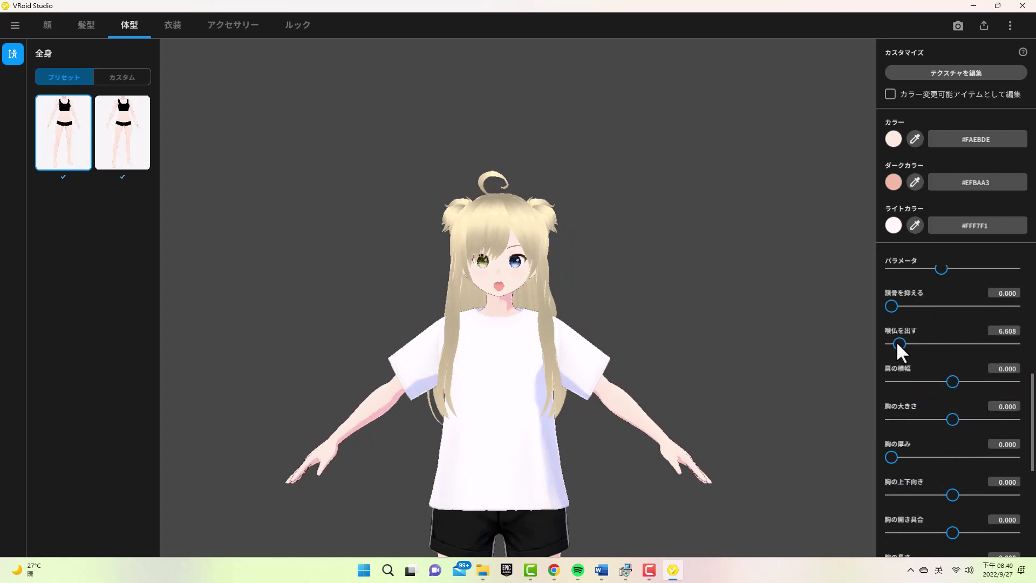
left_click_drag(952, 381, 938, 381)
right_click_drag(842, 429, 718, 432)
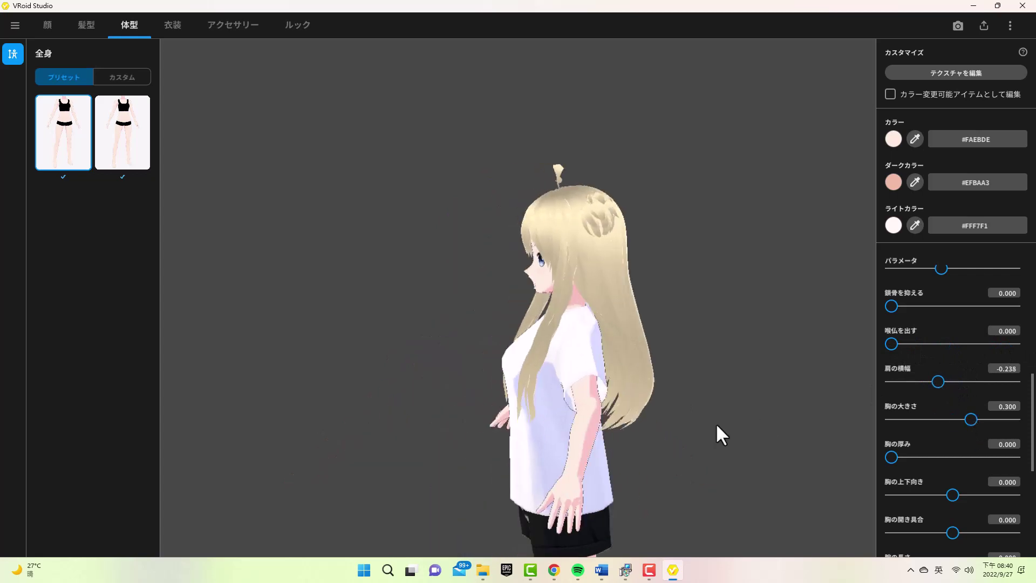
mouse_move(952, 419)
left_mouse_down()
mouse_move(1024, 423)
mouse_move(915, 419)
left_mouse_up()
mouse_move(820, 431)
right_mouse_down()
mouse_move(727, 449)
mouse_move(730, 433)
right_mouse_up()
Apply the second body preset and remove the white T-shirt with the empty tops preset
left_click(132, 130)
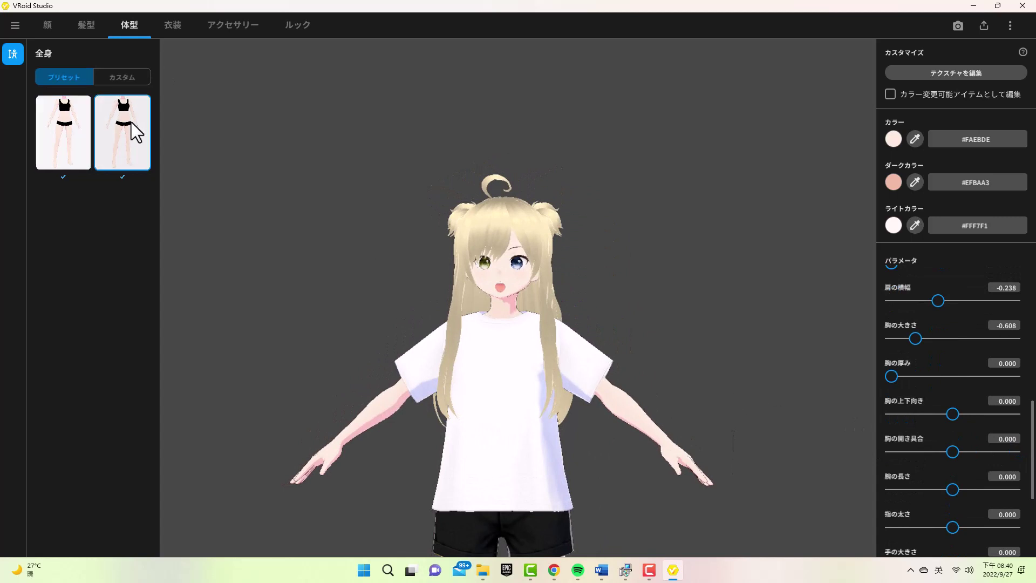
left_click(167, 21)
left_click(13, 210)
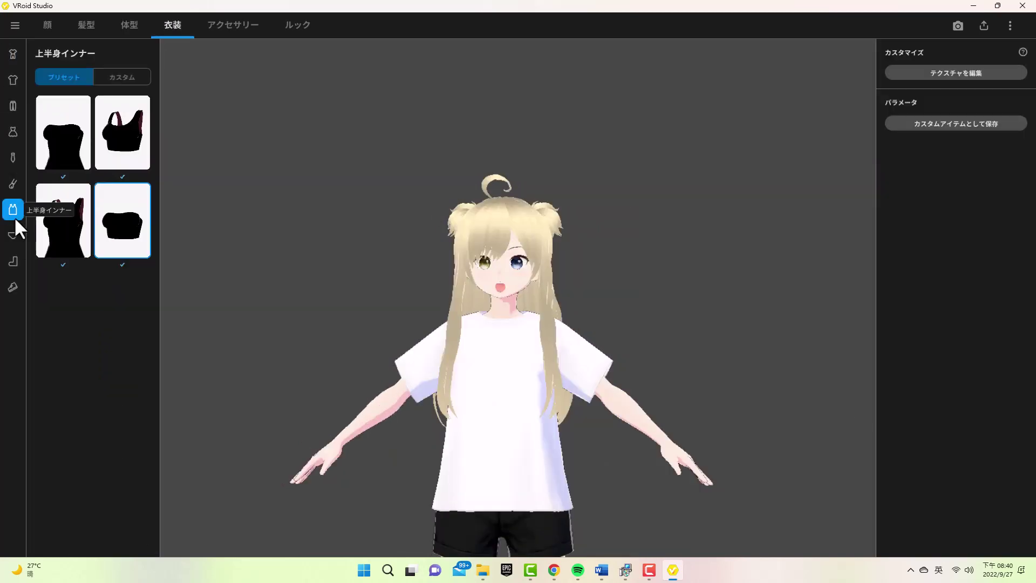
left_click(13, 54)
scroll(109, 164, "down", 5)
left_click(13, 80)
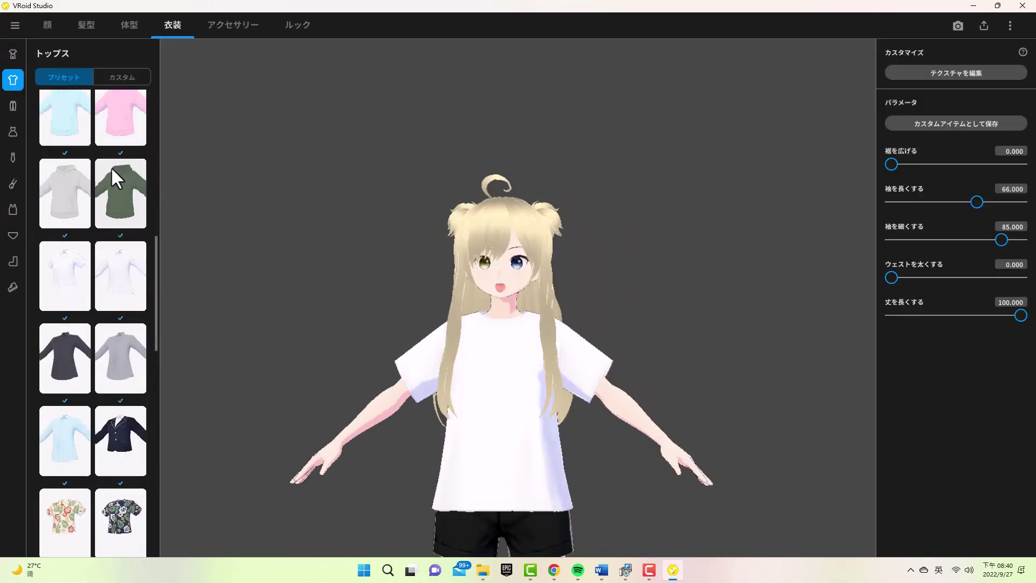
scroll(112, 159, "down", 5)
scroll(112, 156, "up", 5)
left_click(69, 130)
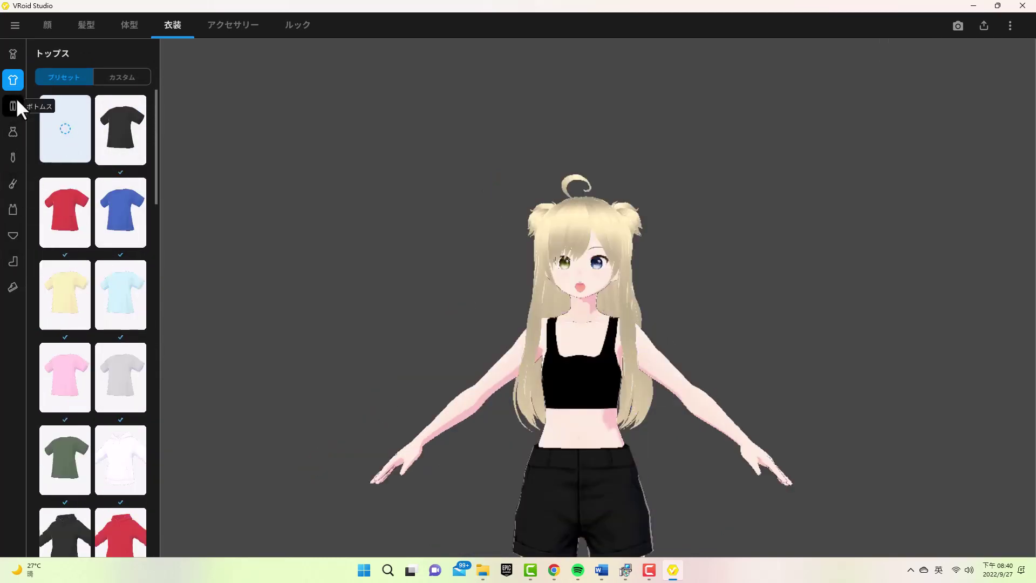
Remove the black shorts with the empty bottoms preset and return to body shape
left_click(13, 106)
scroll(128, 181, "up", 10)
left_click(70, 128)
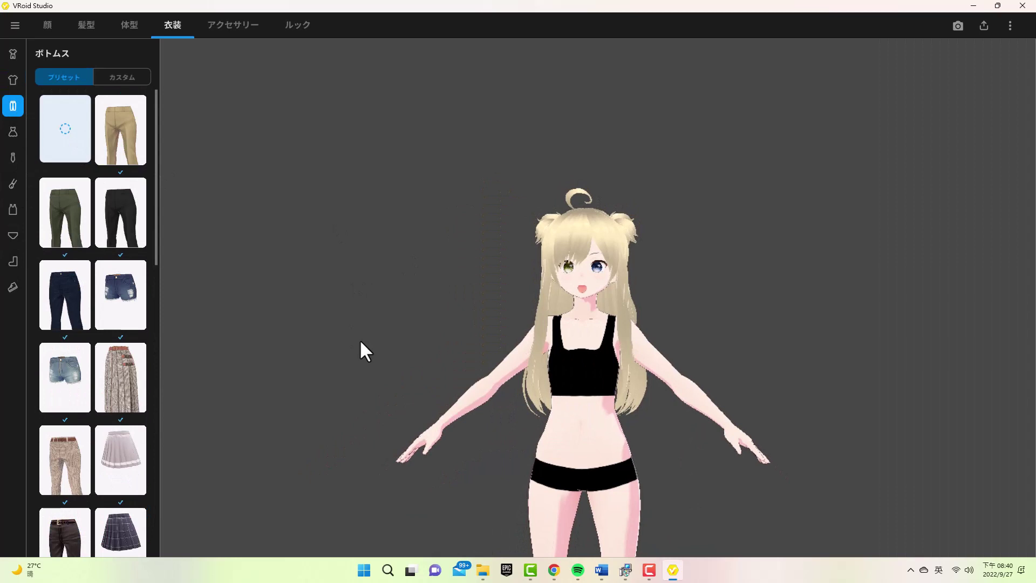
left_click(144, 24)
scroll(997, 373, "down", 2)
scroll(701, 248, "down", 5)
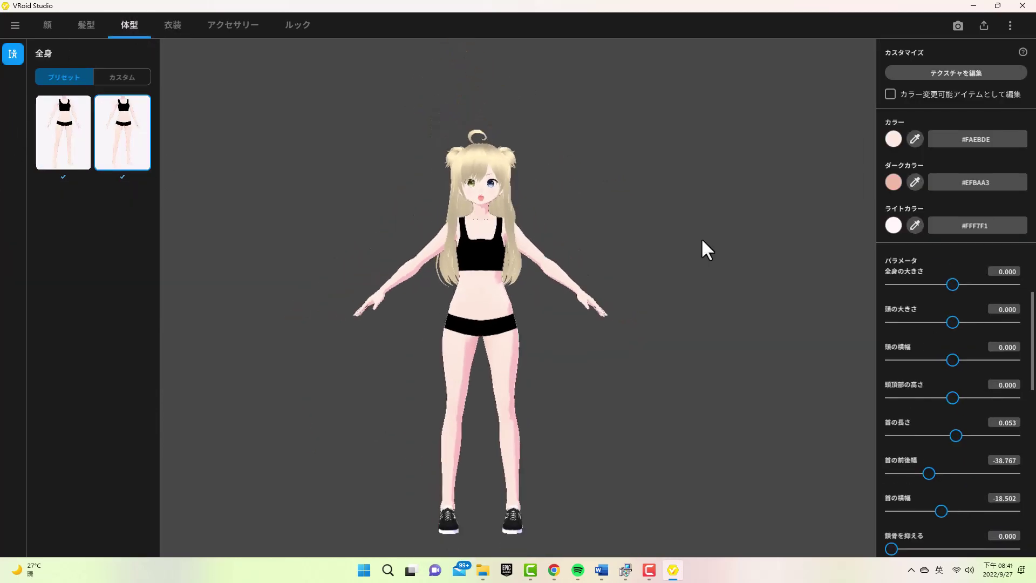
Try and undo a collarbone change, enlarge the chest, and thicken it to 0.780
scroll(955, 378, "down", 3)
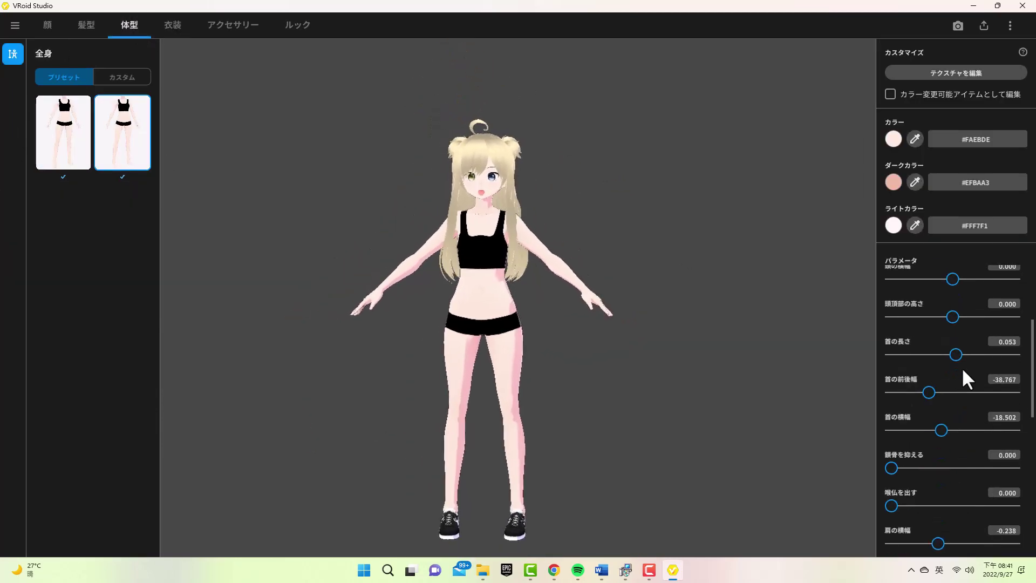
scroll(928, 384, "down", 2)
scroll(593, 340, "up", 5)
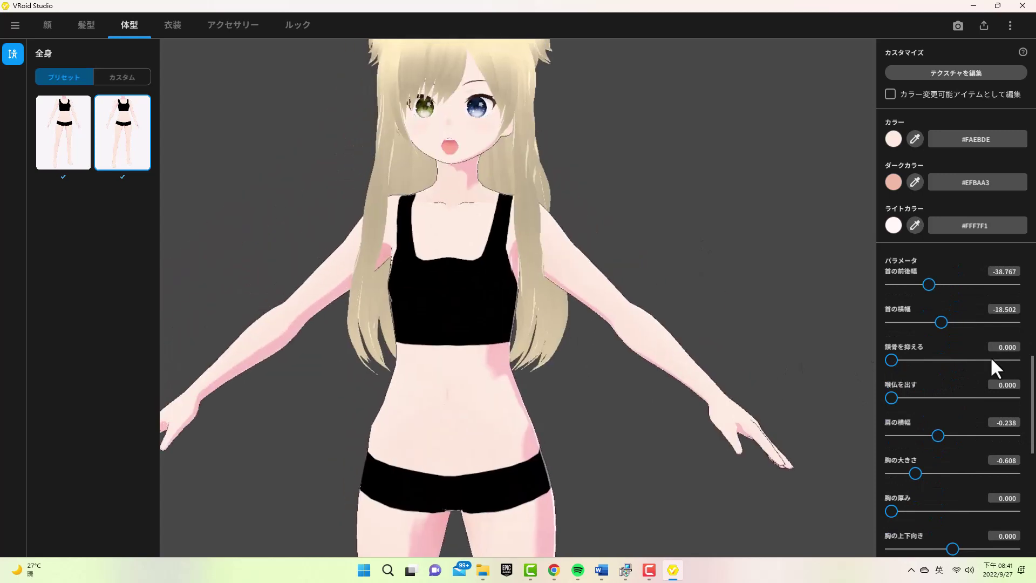
left_click_drag(994, 360, 984, 360)
key("ctrl+z")
scroll(939, 406, "down", 2)
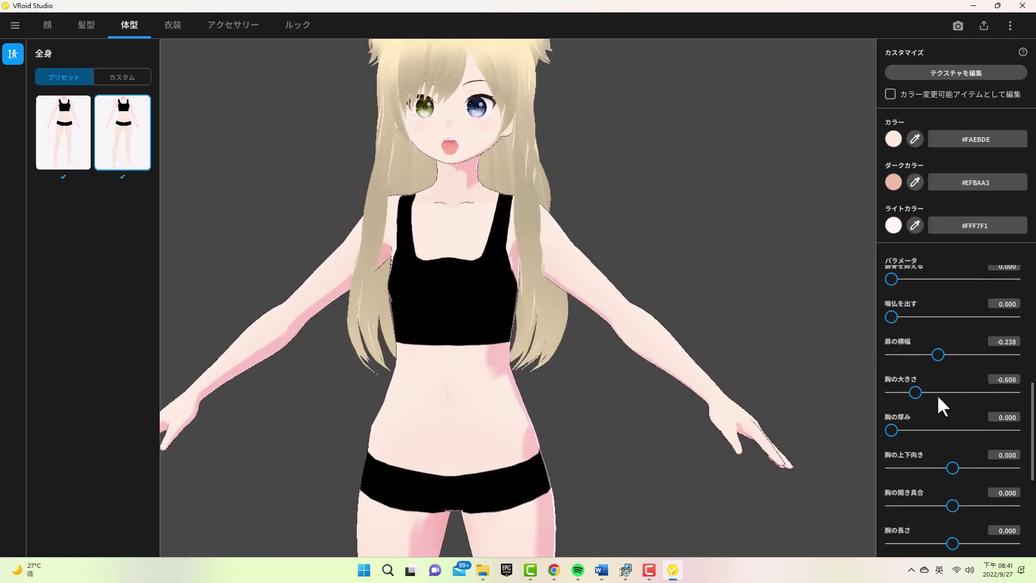
mouse_move(915, 393)
left_mouse_down()
mouse_move(981, 392)
mouse_move(916, 392)
left_mouse_up()
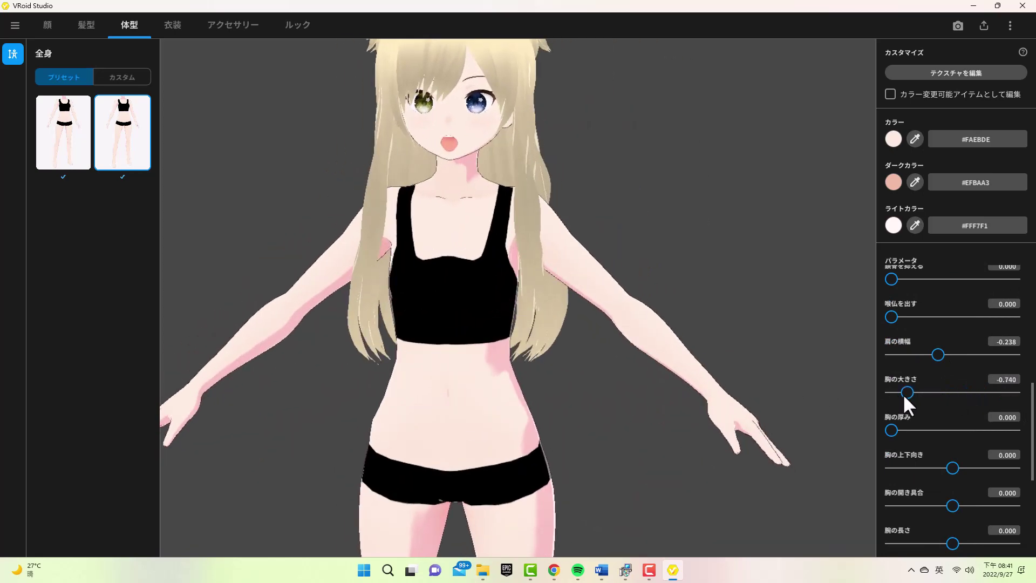
left_click_drag(893, 430, 978, 431)
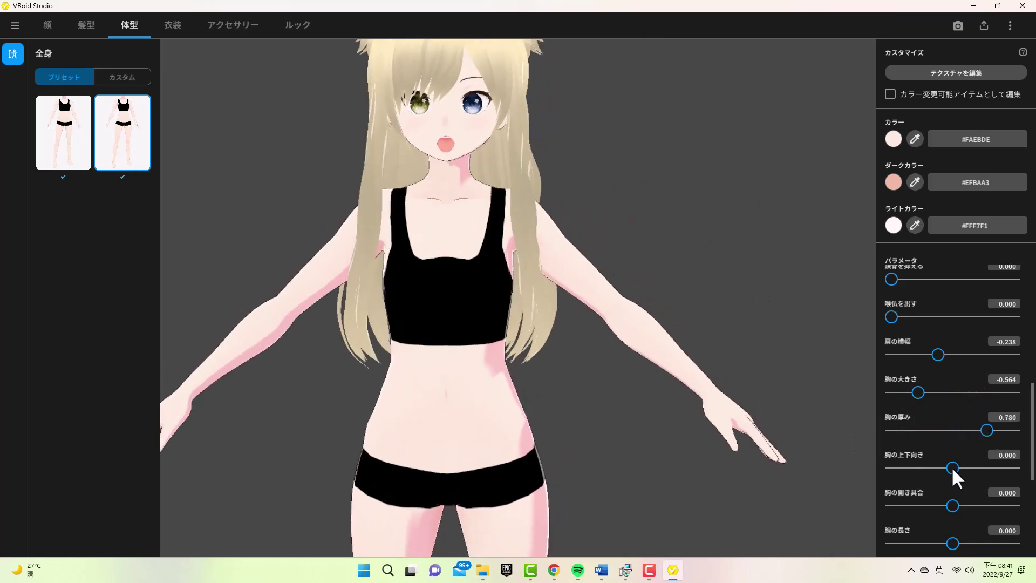
Change the chest's up-down angle, set spread to -1.000, and bring size back to -0.009
mouse_move(958, 467)
left_mouse_down()
mouse_move(937, 468)
mouse_move(1023, 474)
mouse_move(891, 474)
left_mouse_up()
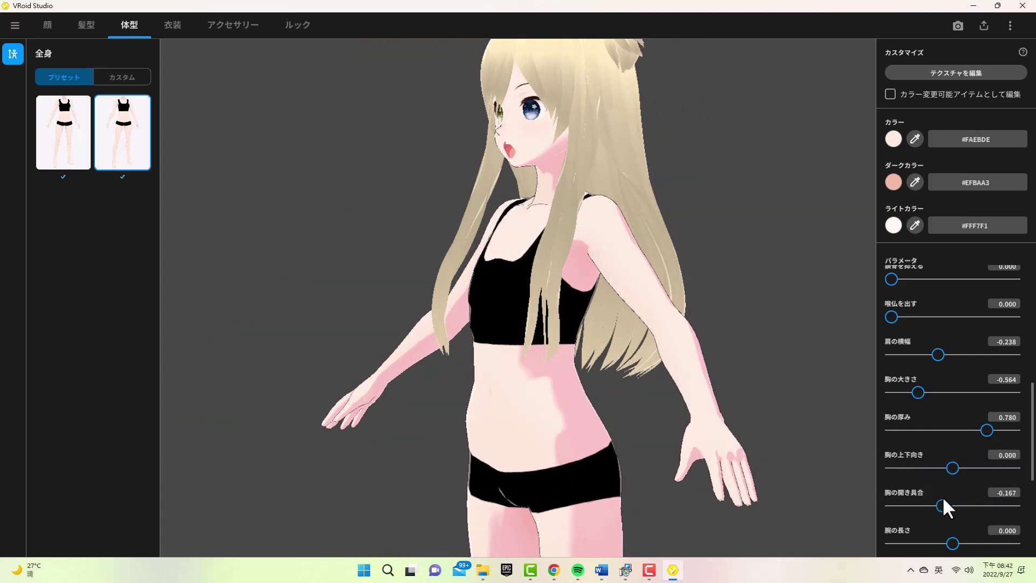
left_click_drag(918, 392, 1007, 391)
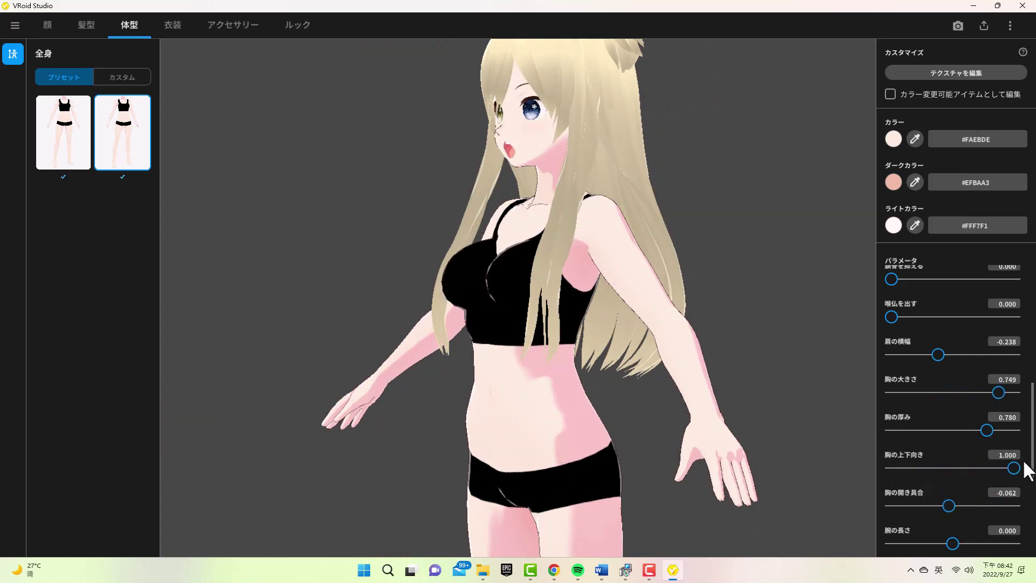
left_click_drag(944, 507, 892, 506)
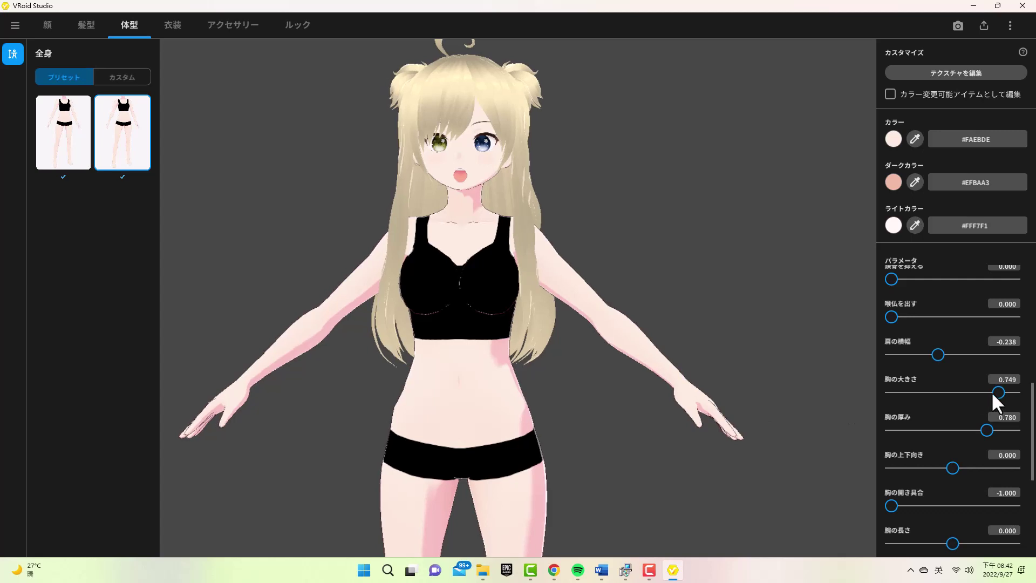
left_click_drag(998, 392, 950, 393)
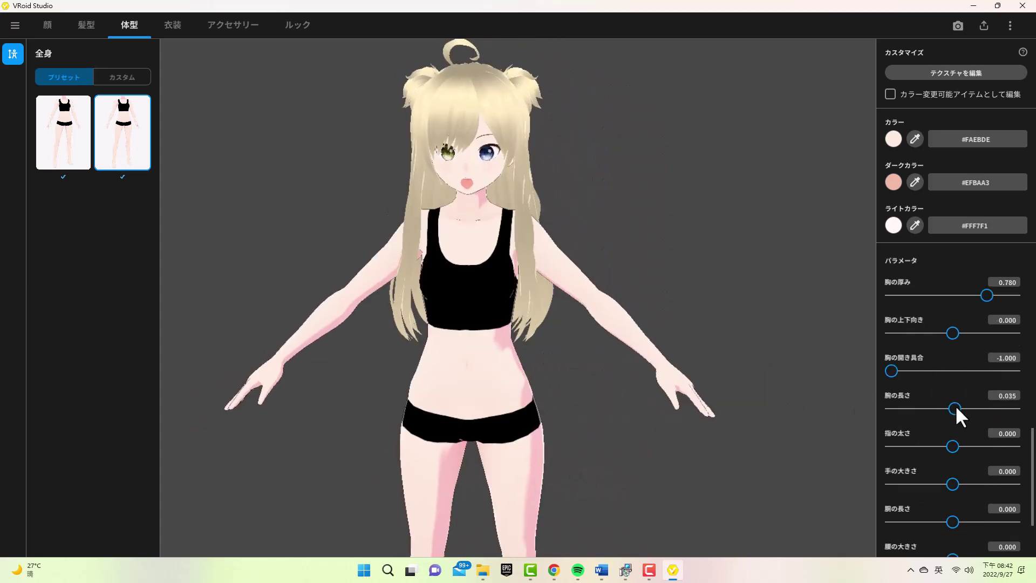
Shorten the arms, thin the fingers, and shrink the hands to -0.423
left_click_drag(953, 409, 932, 409)
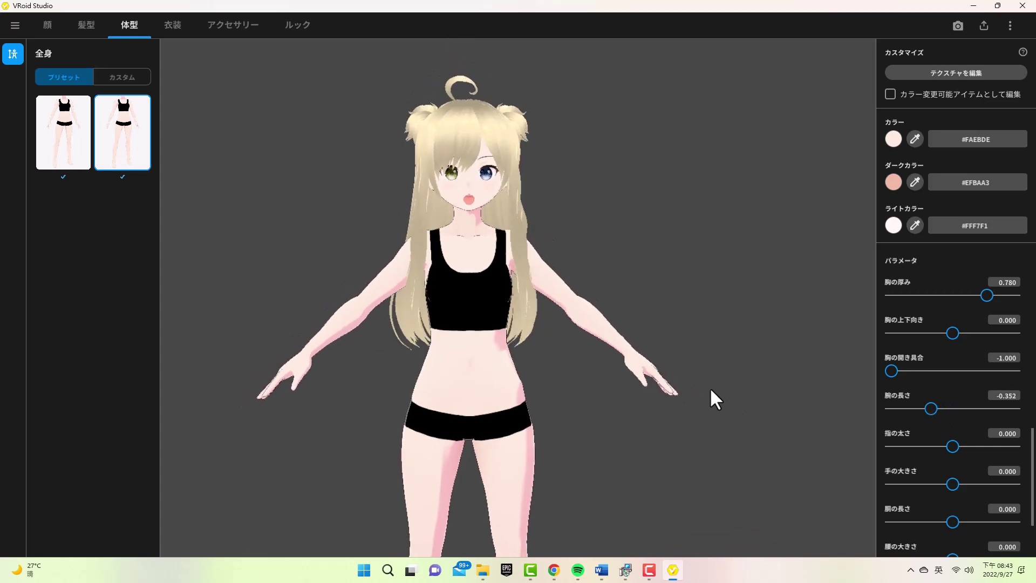
left_click(921, 409)
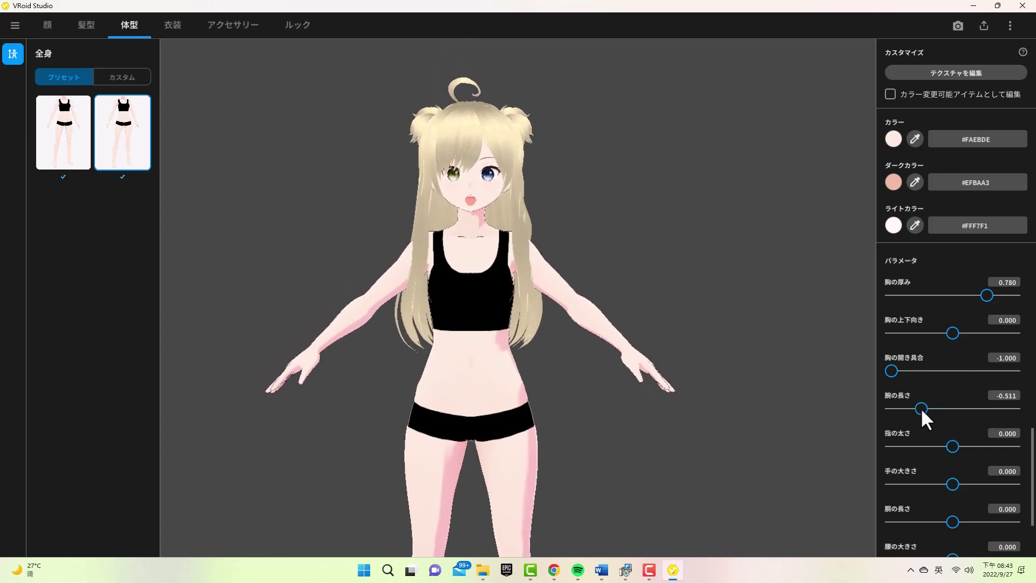
left_click_drag(920, 408, 916, 410)
left_click_drag(953, 446, 922, 447)
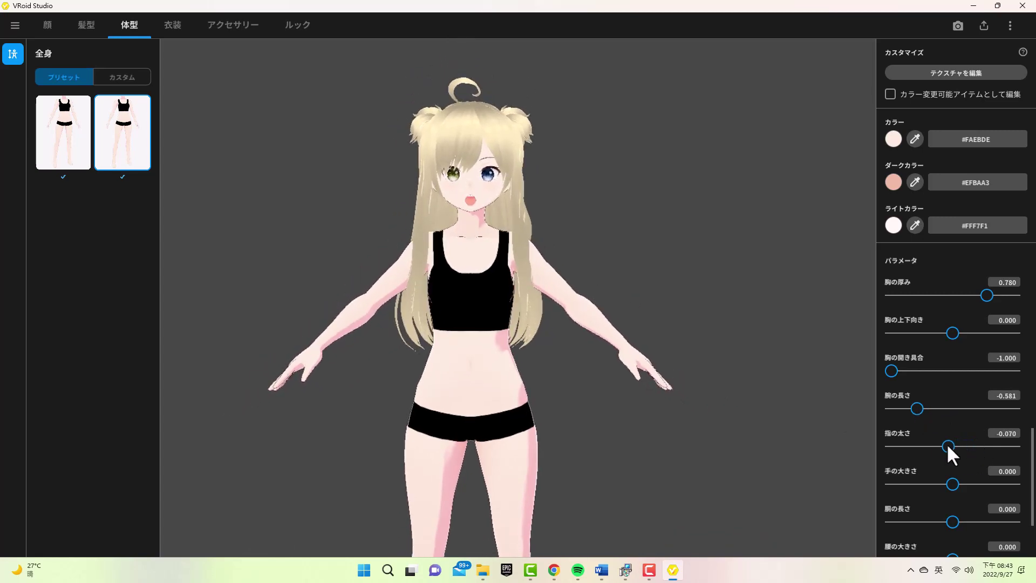
left_click_drag(952, 484, 935, 484)
left_click(922, 484)
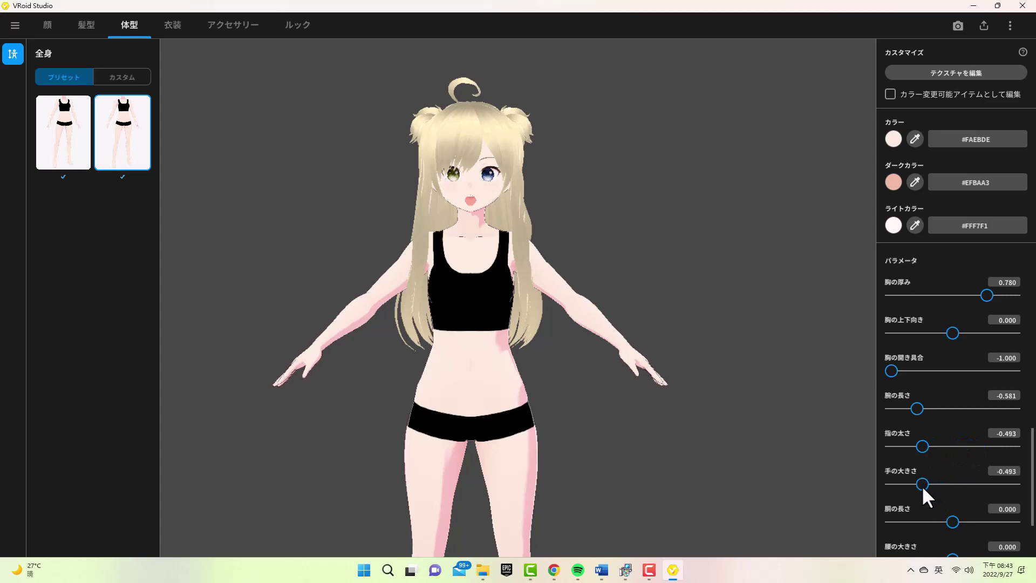
Lengthen the torso, slightly reduce the waist, shorten legs to -0.247, and set arm length -0.388
scroll(923, 480, "down", 2)
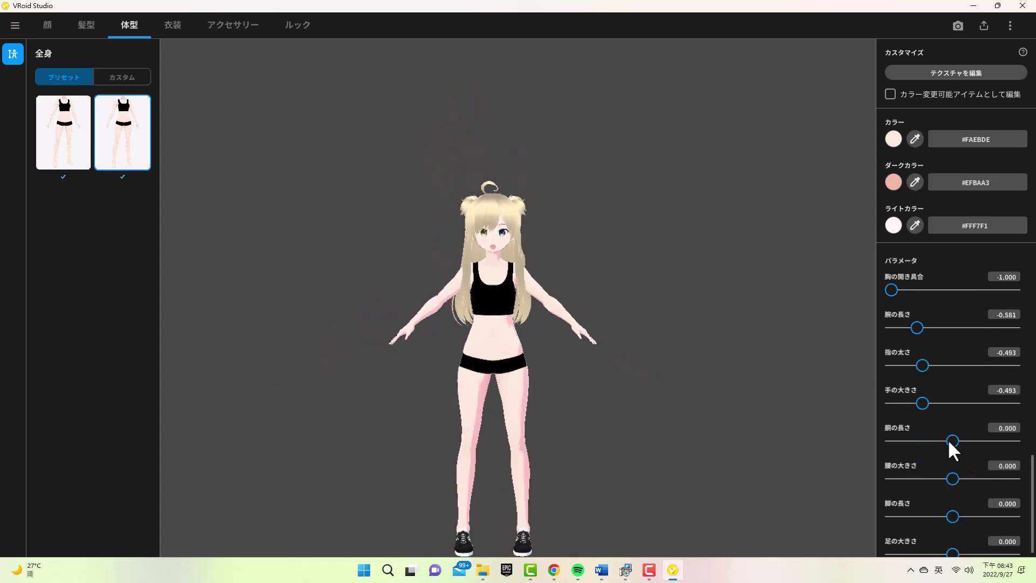
left_click_drag(935, 439, 971, 431)
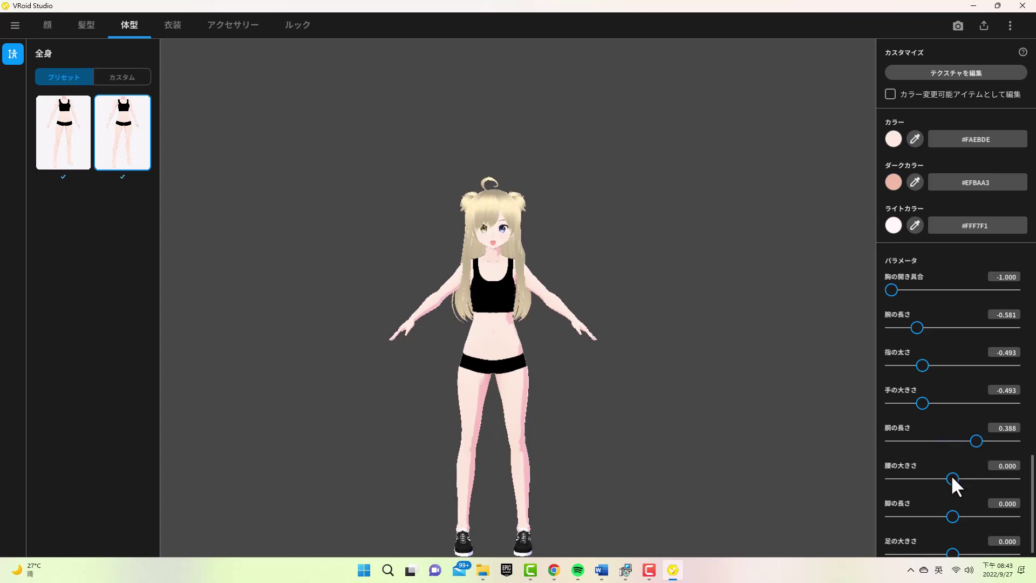
left_click_drag(952, 479, 946, 479)
scroll(967, 489, "down", 1)
left_click_drag(950, 505, 934, 505)
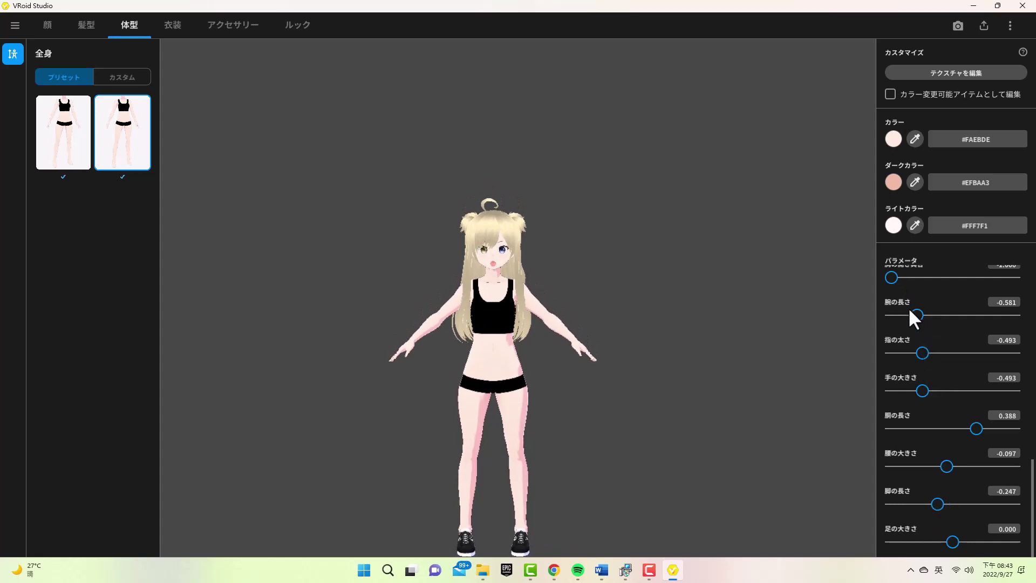
left_click_drag(910, 311, 929, 316)
left_click_drag(922, 389, 927, 390)
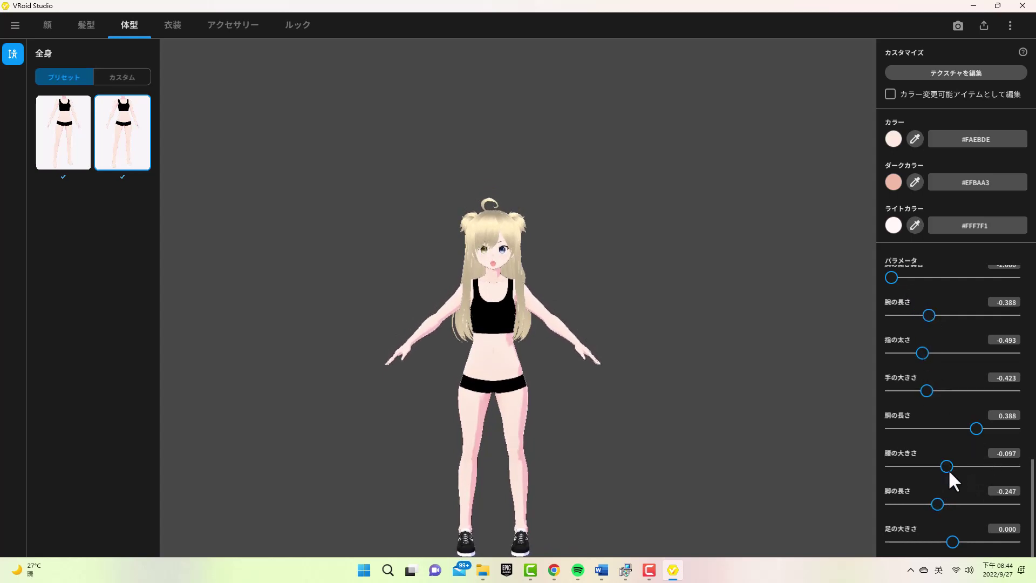
Reduce the foot size to -0.176
left_click_drag(952, 541, 942, 542)
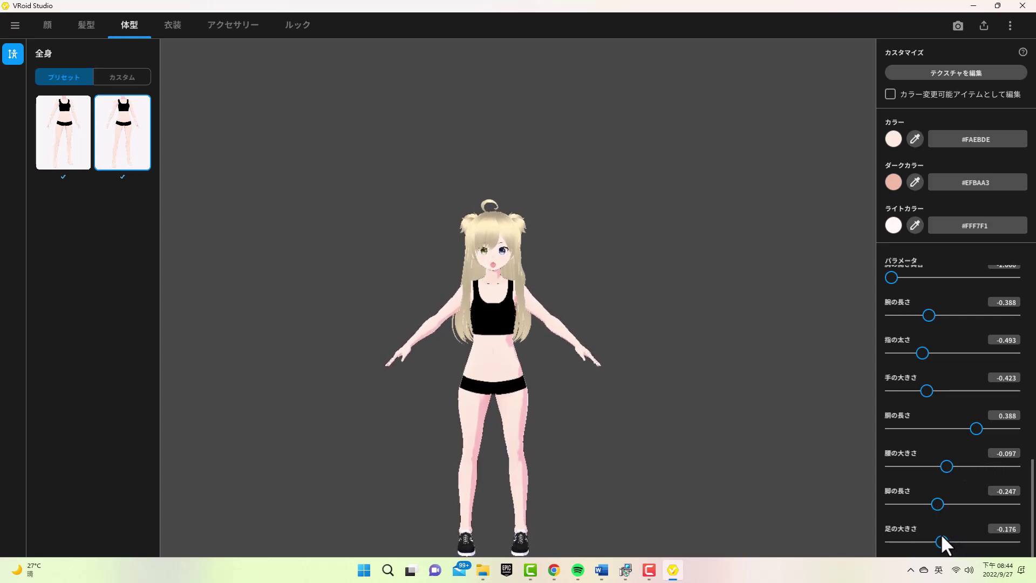
scroll(614, 380, "up", 2)
scroll(595, 243, "up", 3)
scroll(596, 243, "down", 2)
scroll(594, 314, "down", 2)
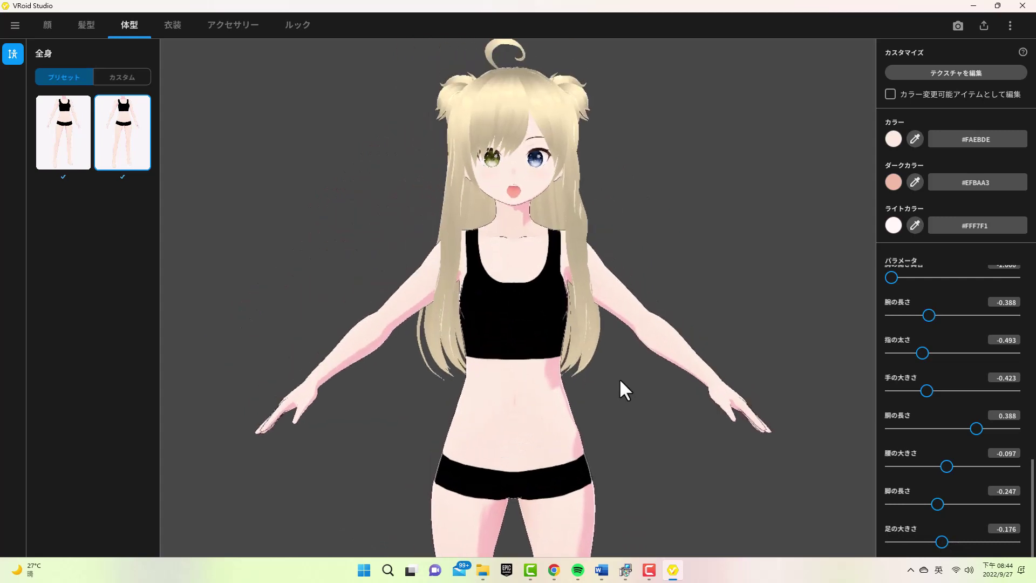
scroll(620, 377, "down", 2)
Browse the clothing and face tabs, then return to the outfit options
left_click(173, 24)
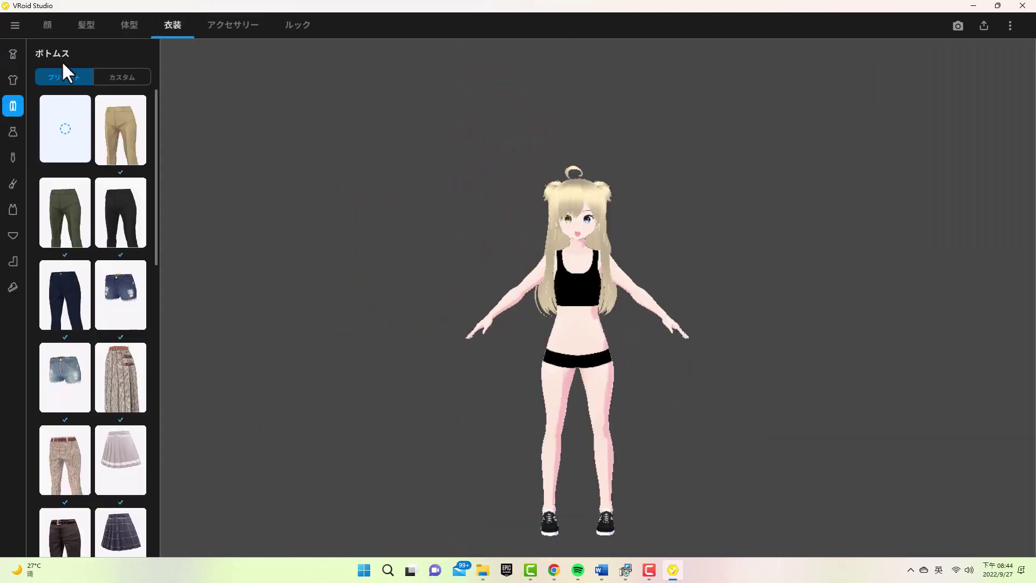
left_click(50, 23)
left_click(82, 85)
scroll(381, 284, "up", 2)
scroll(334, 173, "up", 2)
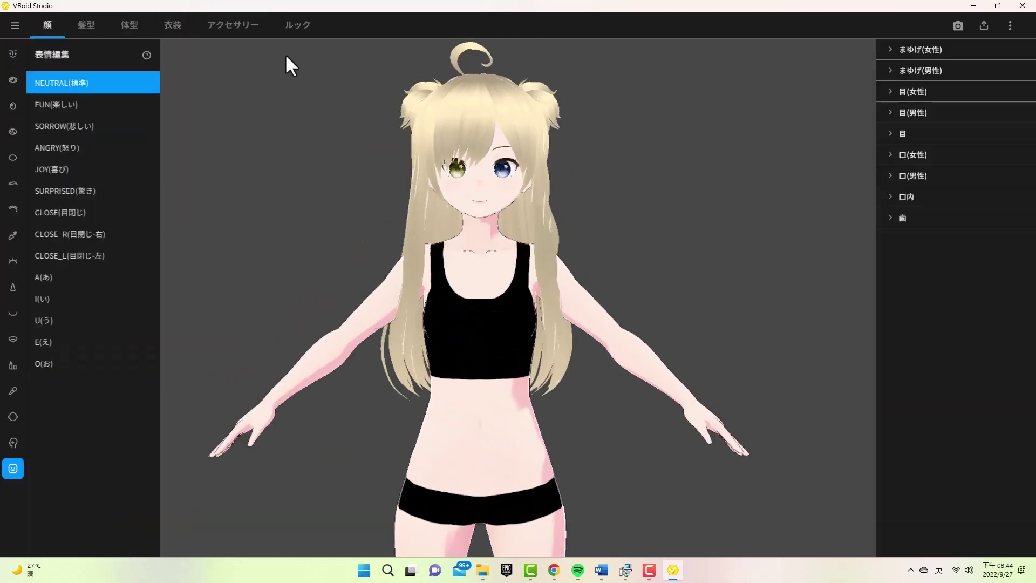
left_click(233, 24)
left_click(172, 25)
Try the pink-skirt school, navy blazer, and denim-shirt-with-white-skirt full-body sets
left_click(12, 53)
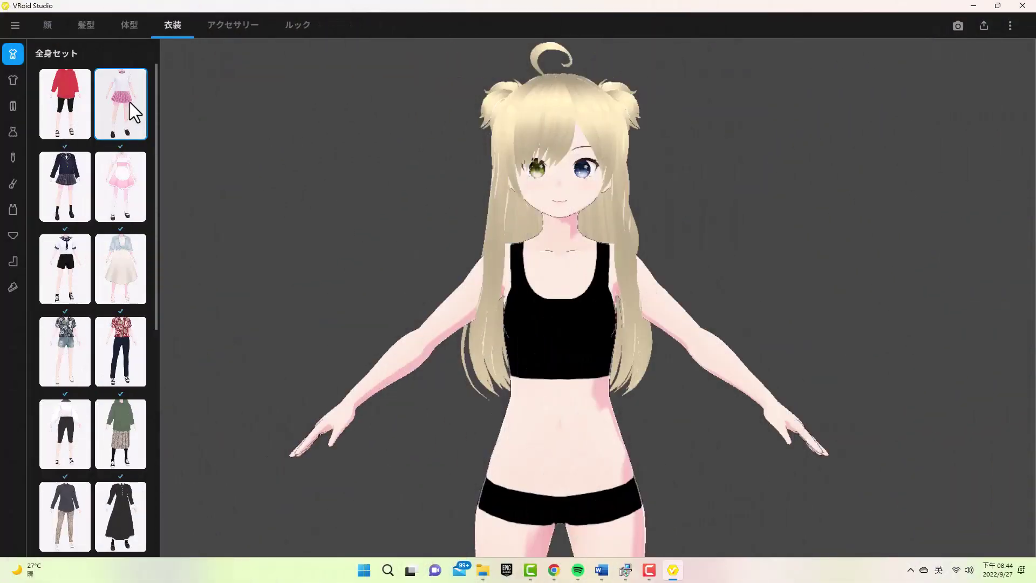
left_click(130, 102)
scroll(290, 232, "down", 3)
scroll(287, 284, "down", 2)
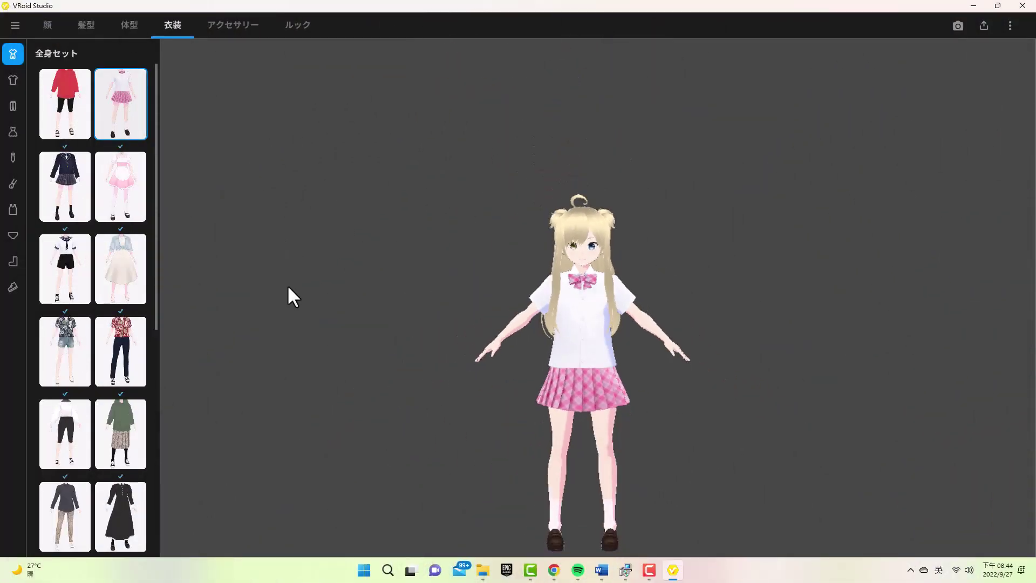
scroll(401, 403, "up", 3)
scroll(384, 342, "up", 2)
middle_click_drag(384, 344, 384, 369)
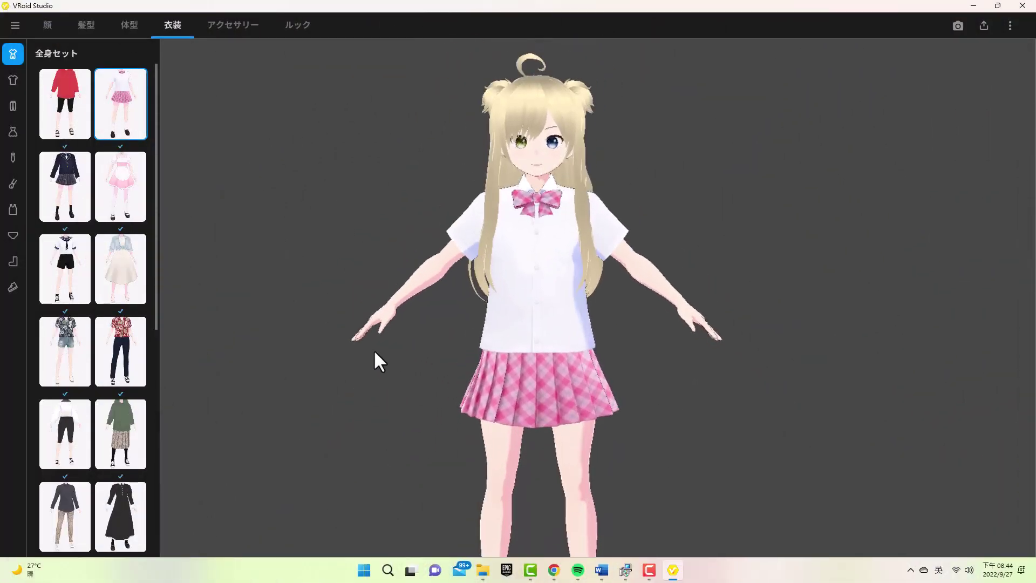
scroll(70, 119, "down", 5)
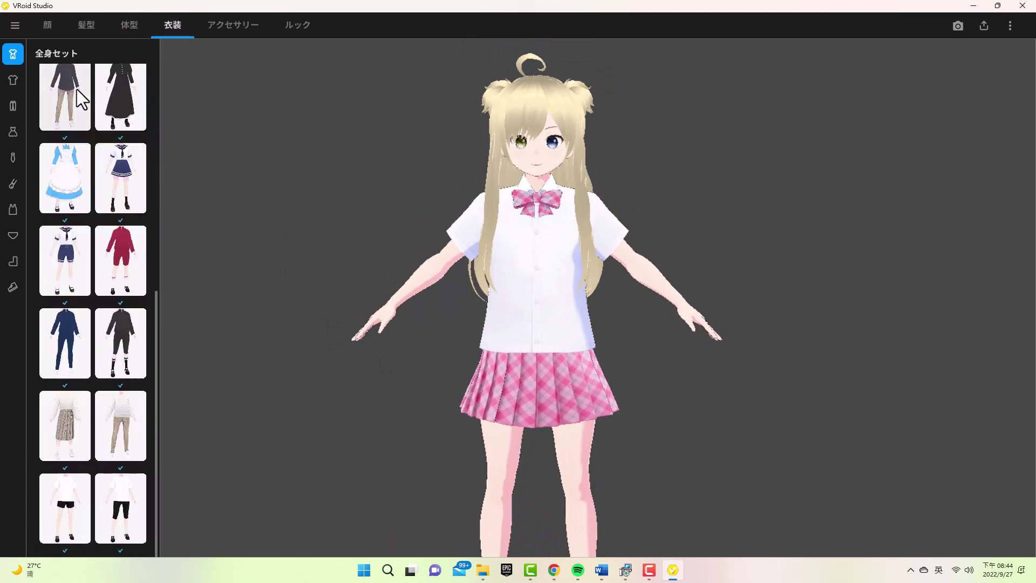
scroll(81, 92, "up", 5)
left_click(59, 174)
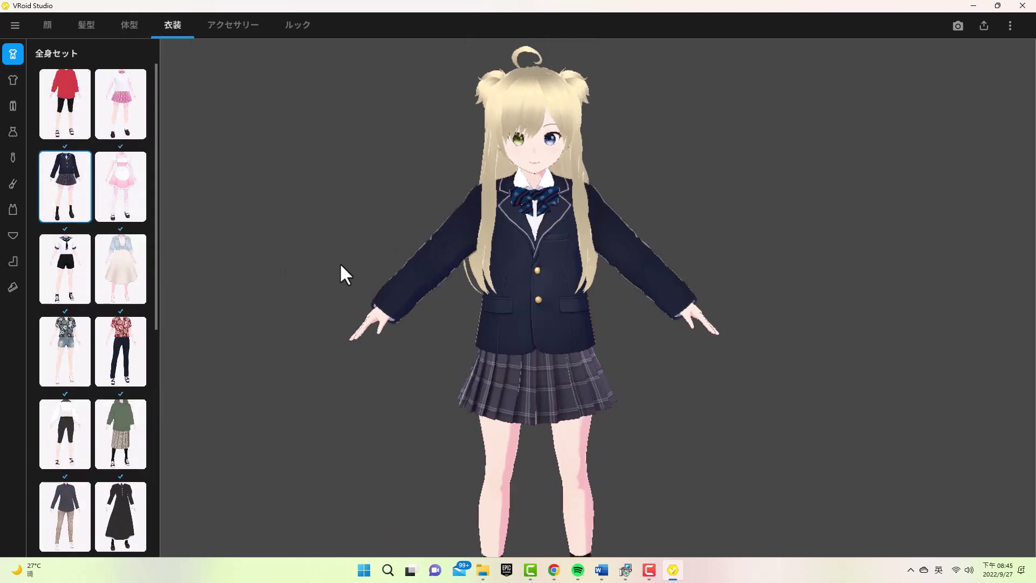
left_click(123, 282)
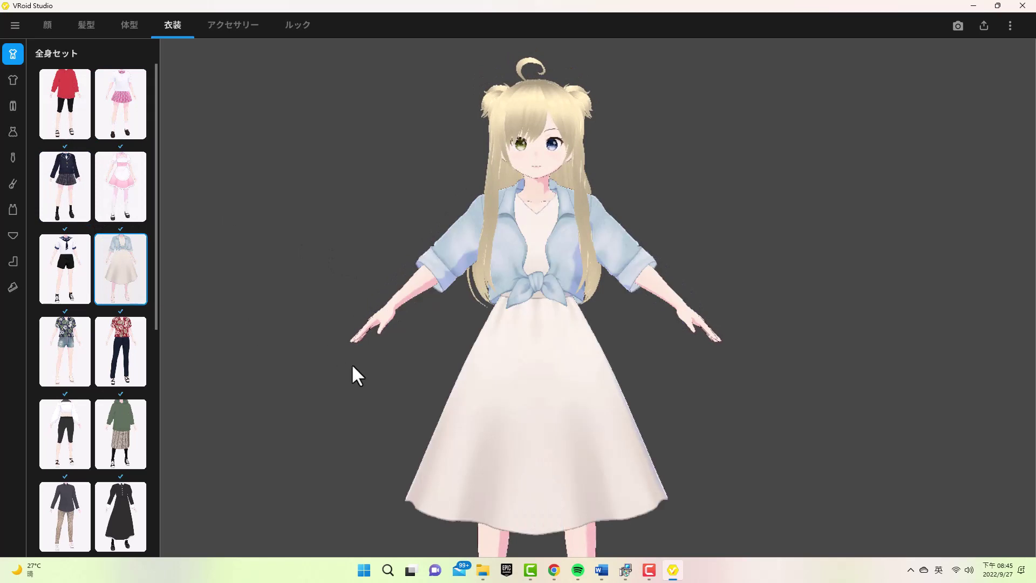
scroll(352, 363, "down", 2)
Dress the avatar in the white long-sleeve top and black shorts
left_click(13, 80)
scroll(106, 242, "down", 3)
scroll(119, 265, "down", 5)
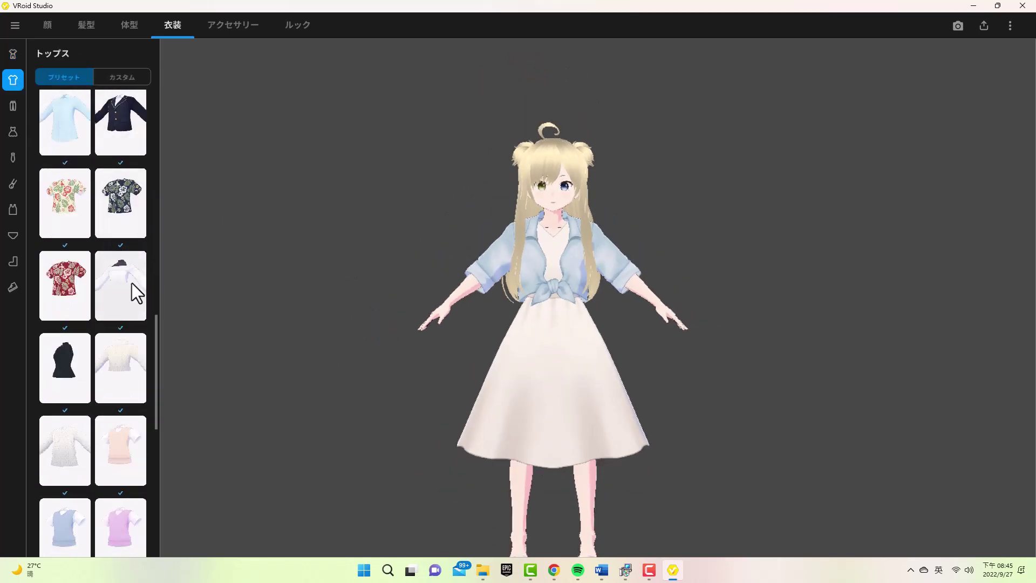
left_click(132, 283)
left_click(13, 106)
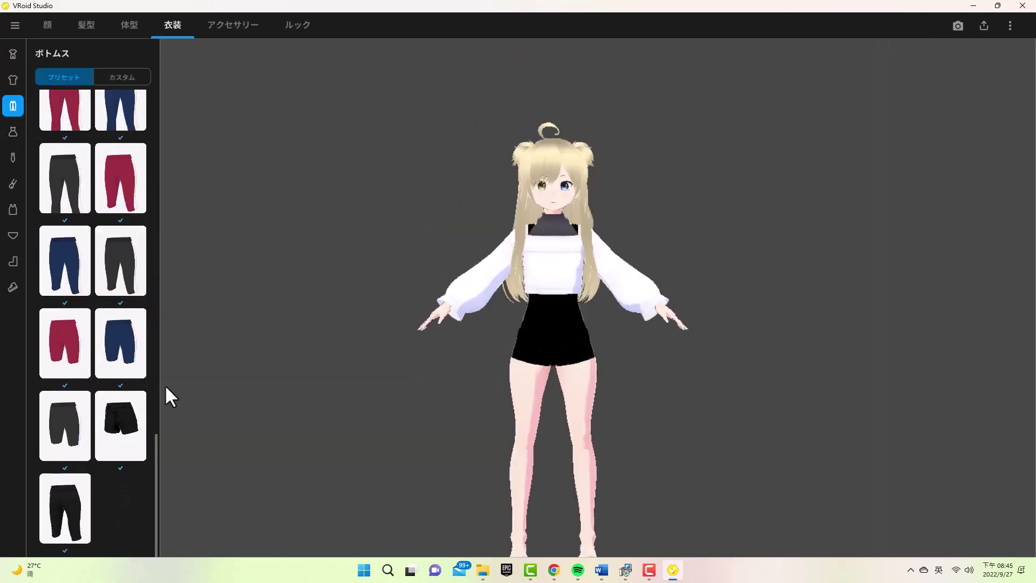
left_click(132, 426)
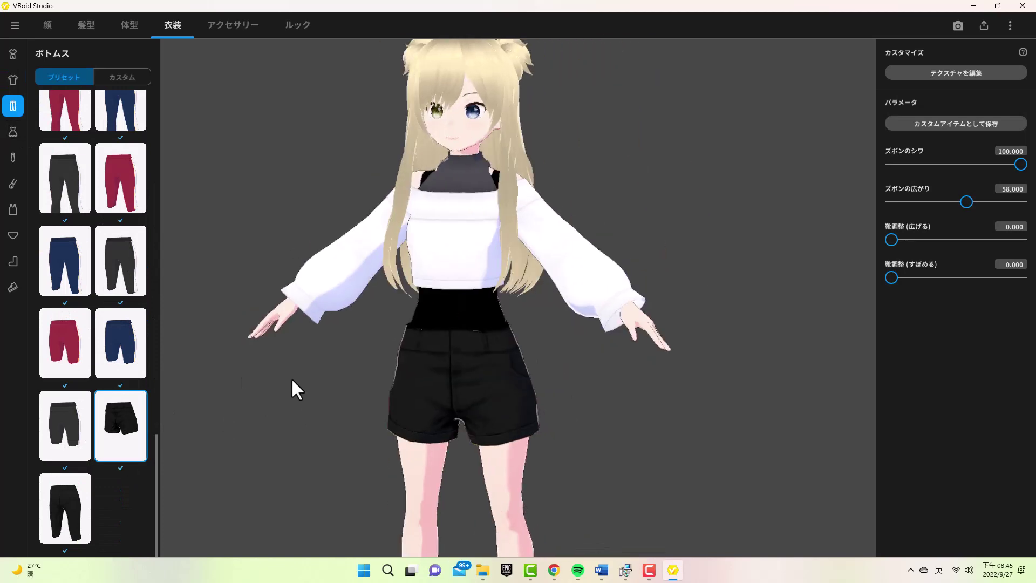
Try the purple maid dress, then switch to the dark navy sleeveless dress
left_click(13, 132)
scroll(83, 228, "up", 3)
left_click(142, 209)
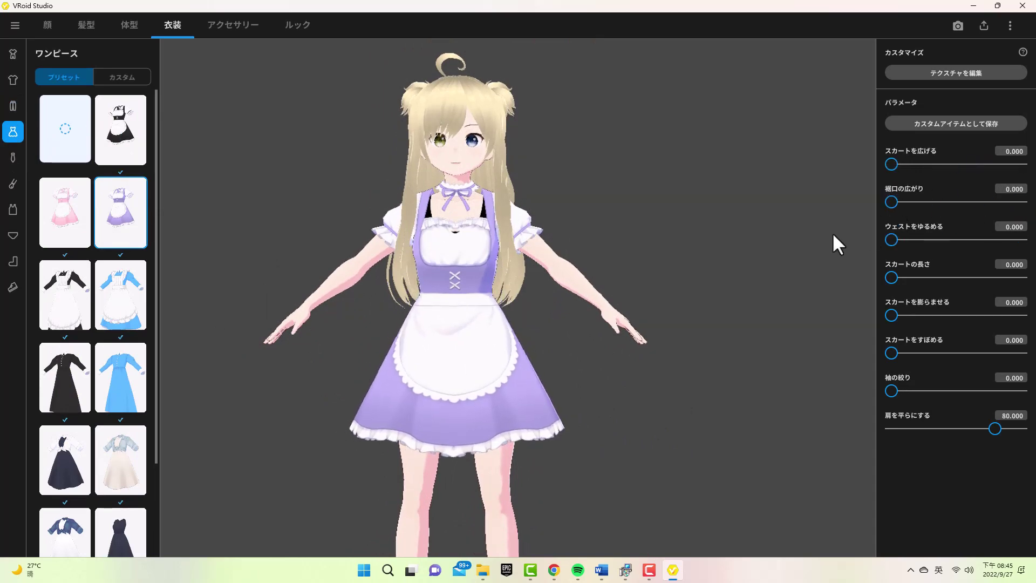
left_click(13, 209)
left_click(12, 131)
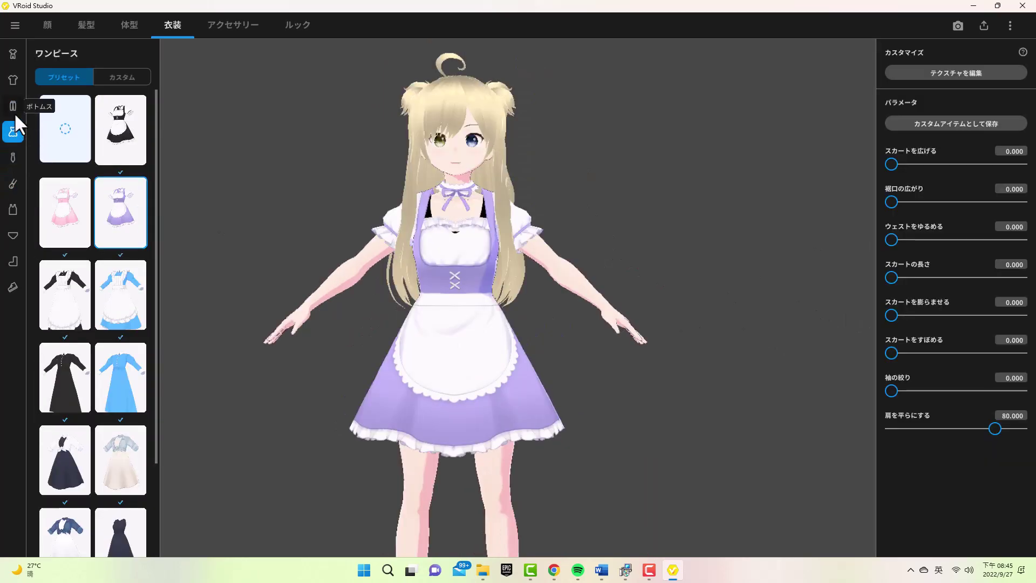
scroll(135, 406, "down", 2)
left_click(128, 426)
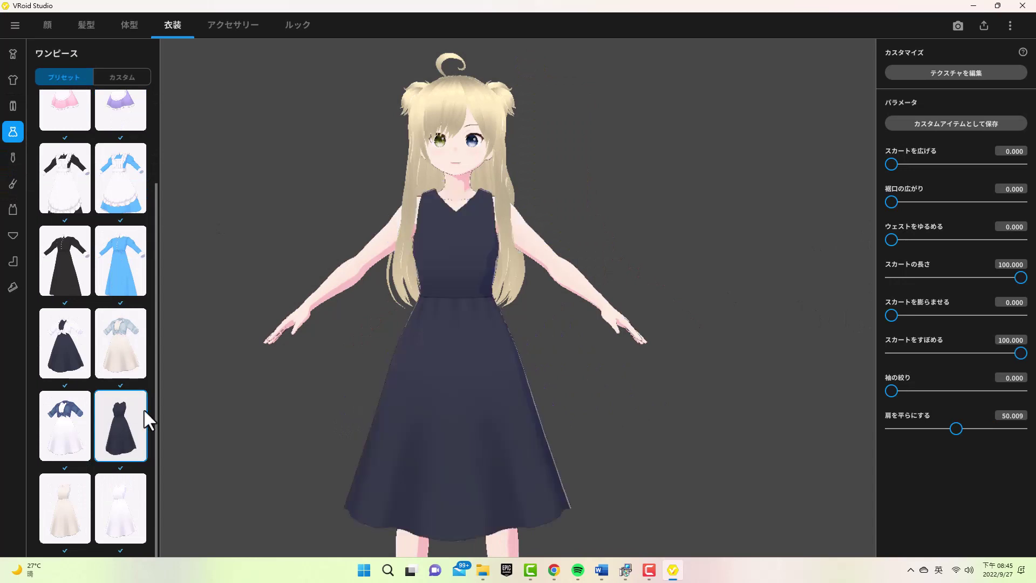
Browse innerwear and legwear, trying black socks before settling on dark stockings
left_click(12, 181)
left_click(13, 209)
left_click(13, 261)
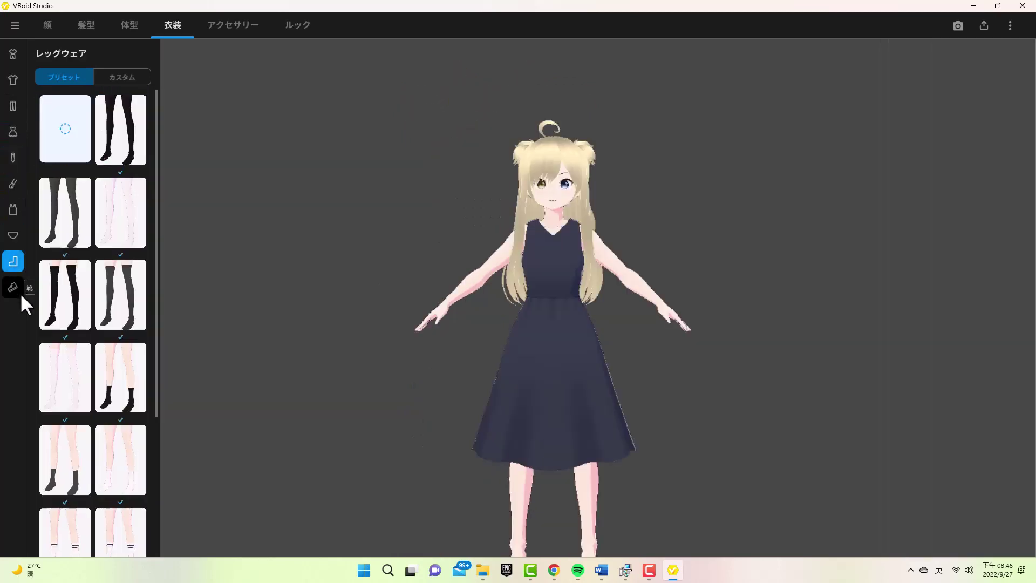
left_click(13, 236)
right_click_drag(329, 227, 325, 338)
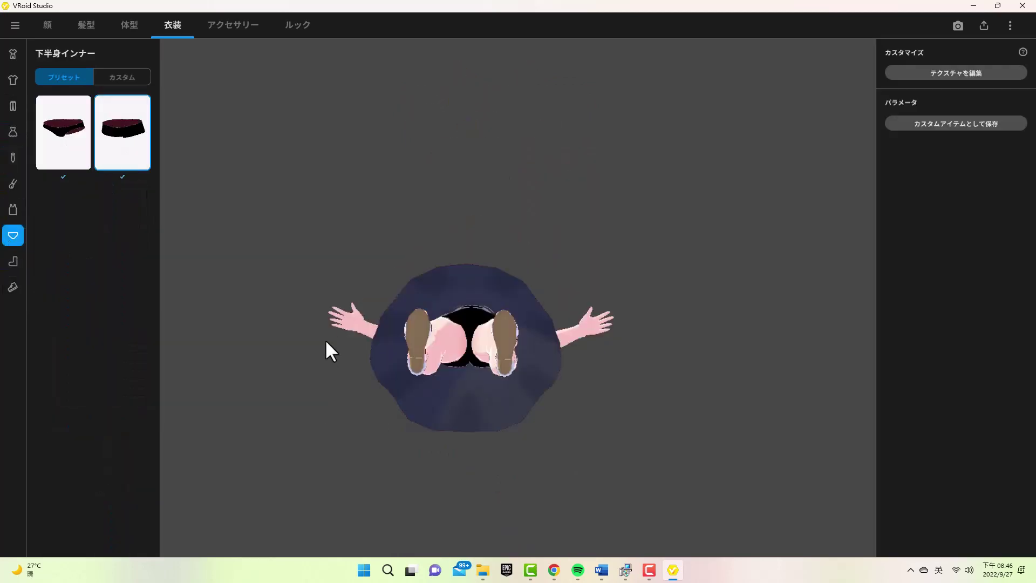
left_click(13, 262)
scroll(107, 270, "down", 3)
left_click(116, 221)
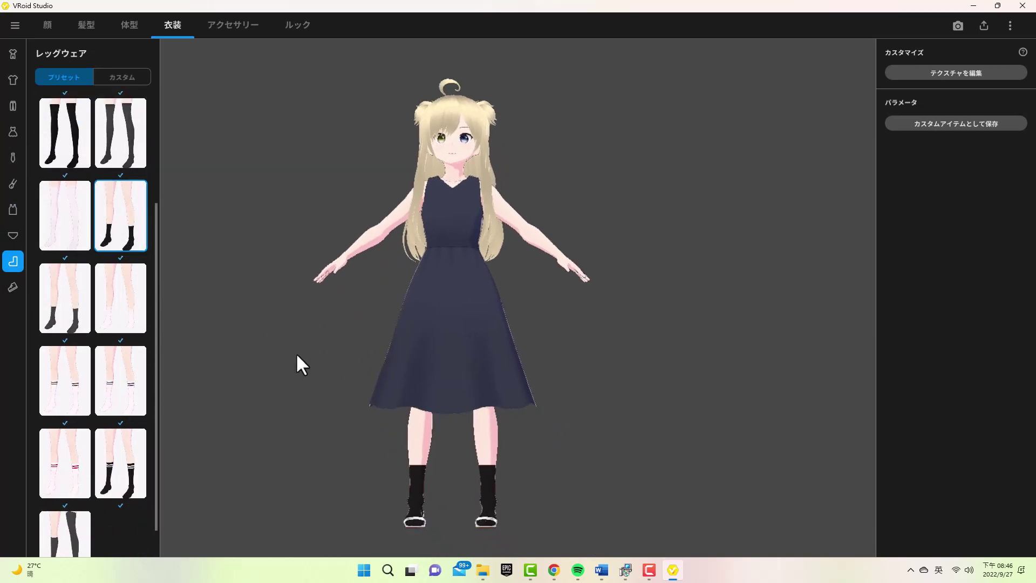
scroll(81, 431, "down", 5)
left_click(69, 494)
right_click_drag(232, 335, 248, 409)
Put brown-and-white strap sandals on the avatar
left_click(13, 287)
scroll(116, 273, "down", 1)
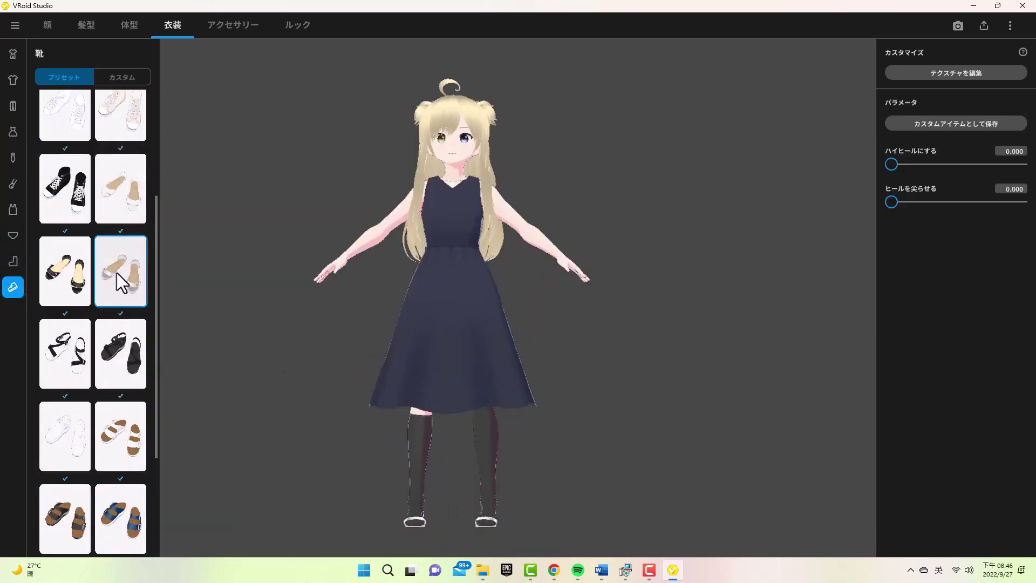
right_click_drag(184, 345, 283, 436)
left_click(121, 434)
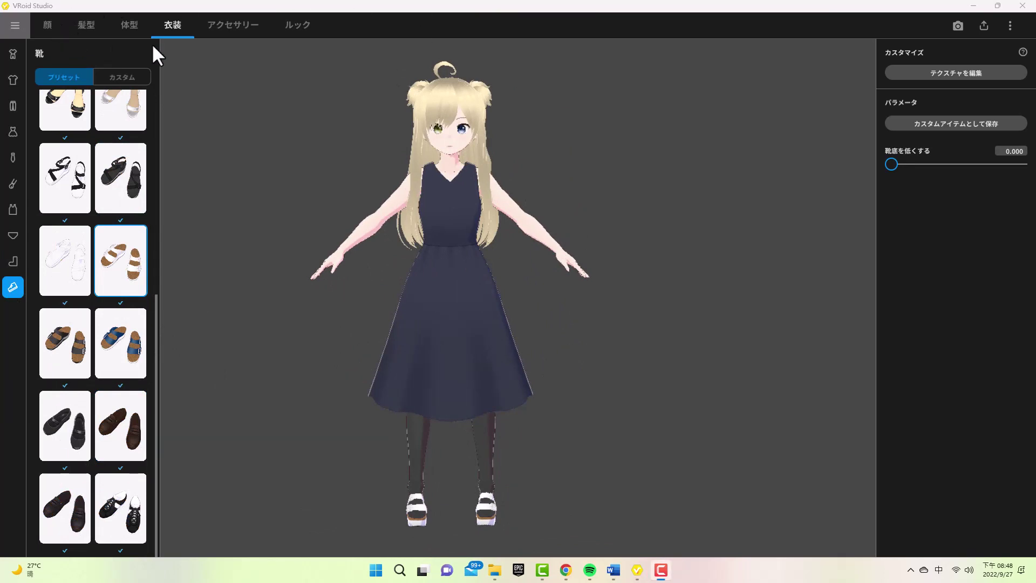
Save the avatar project from the file menu as yu.vroid in Desktop's vroid folder
left_click(12, 26)
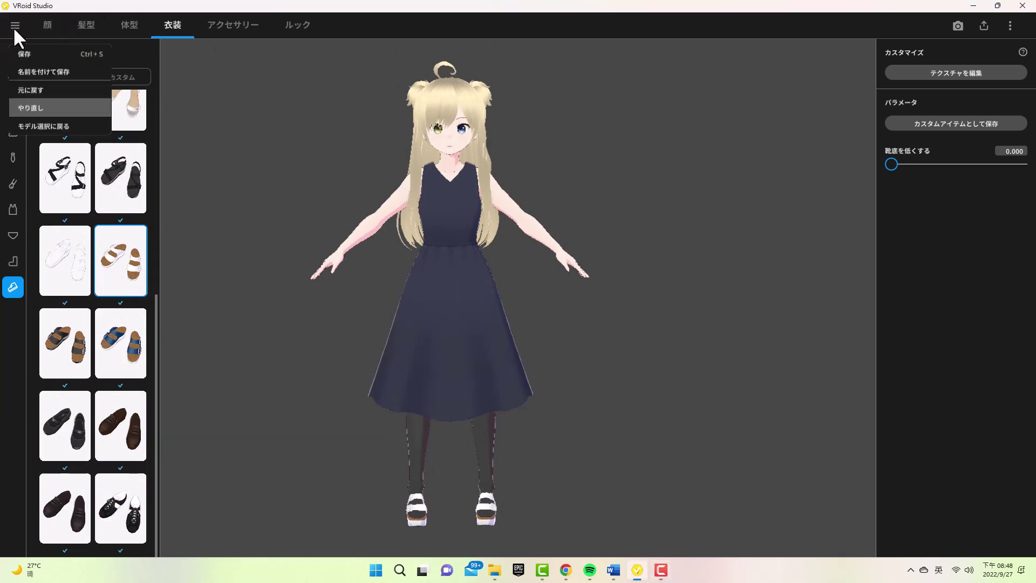
left_click(41, 54)
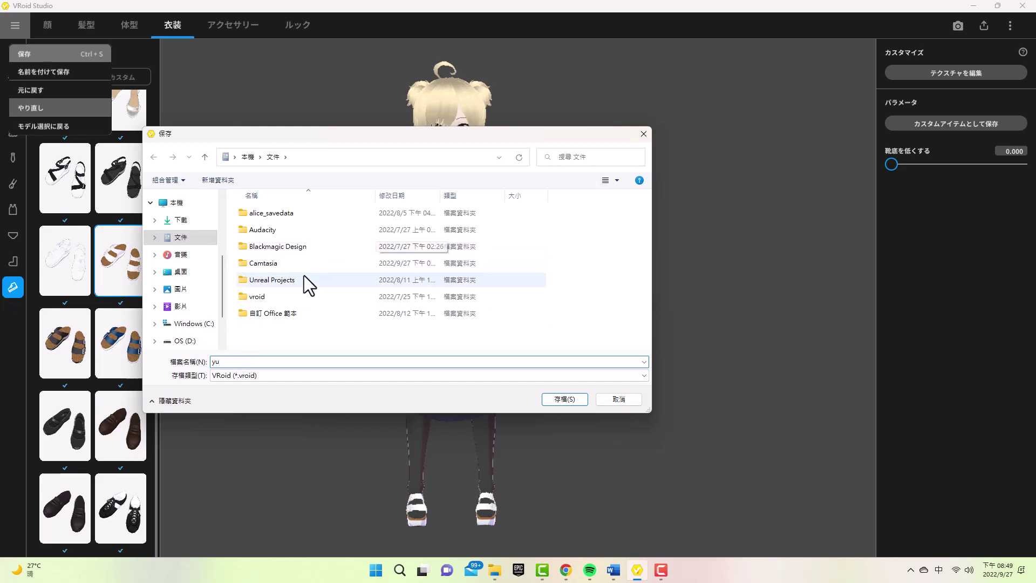
double_click(274, 296)
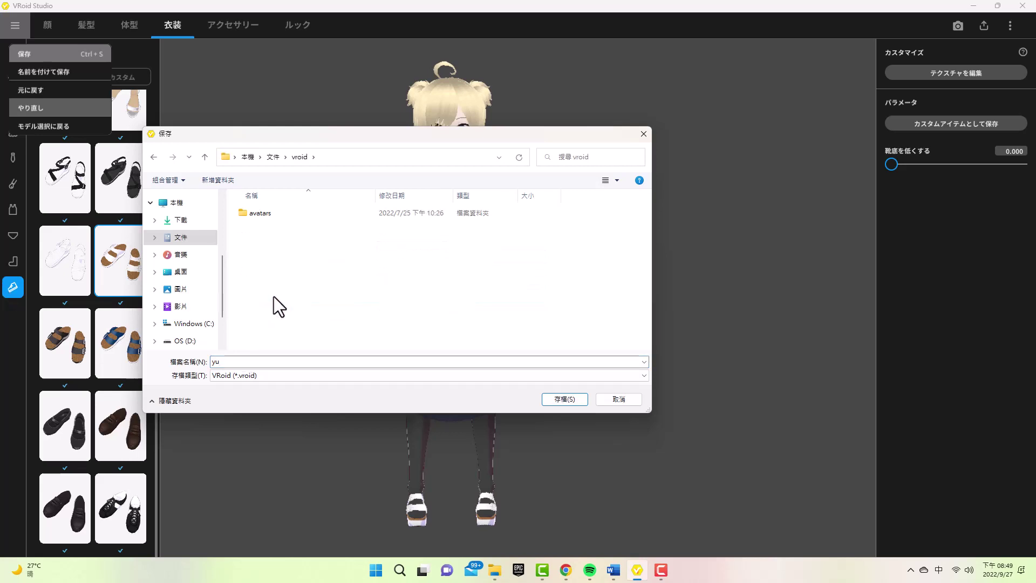
scroll(162, 248, "up", 3)
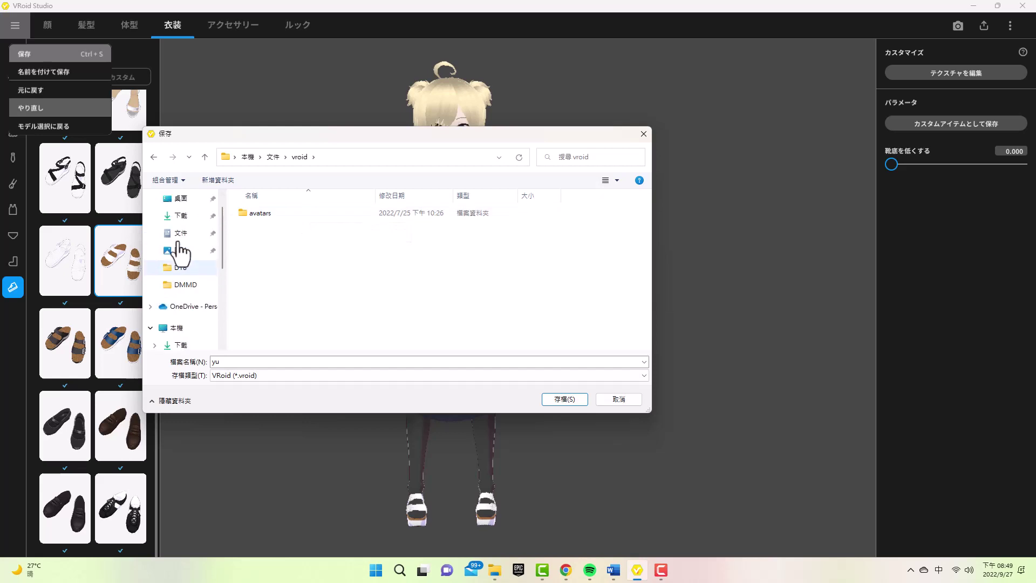
left_click(183, 221)
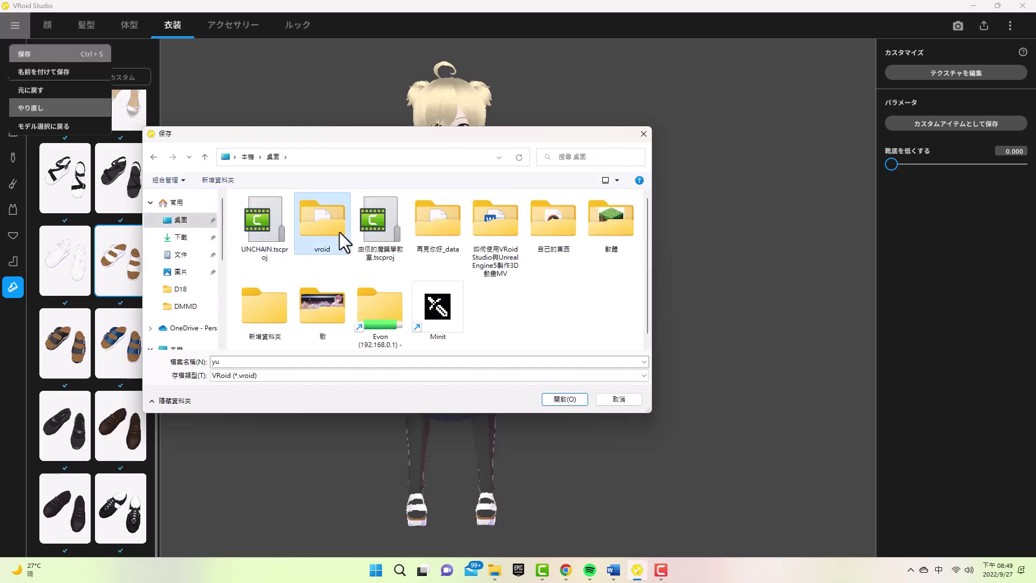
double_click(339, 232)
left_click(565, 400)
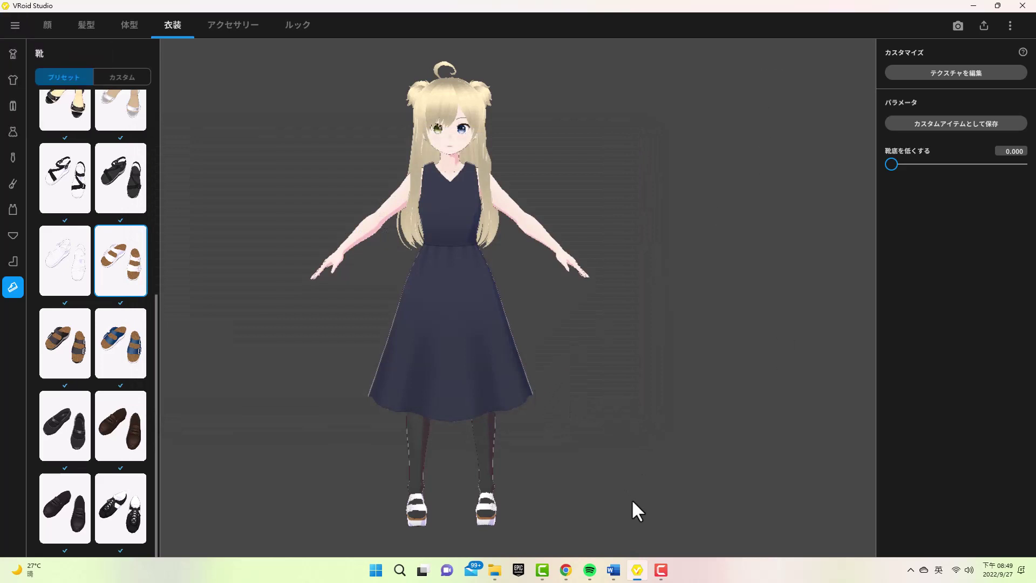
Browse BOOTH in Chrome and open the セシル変身 dress texture product page
left_click(565, 569)
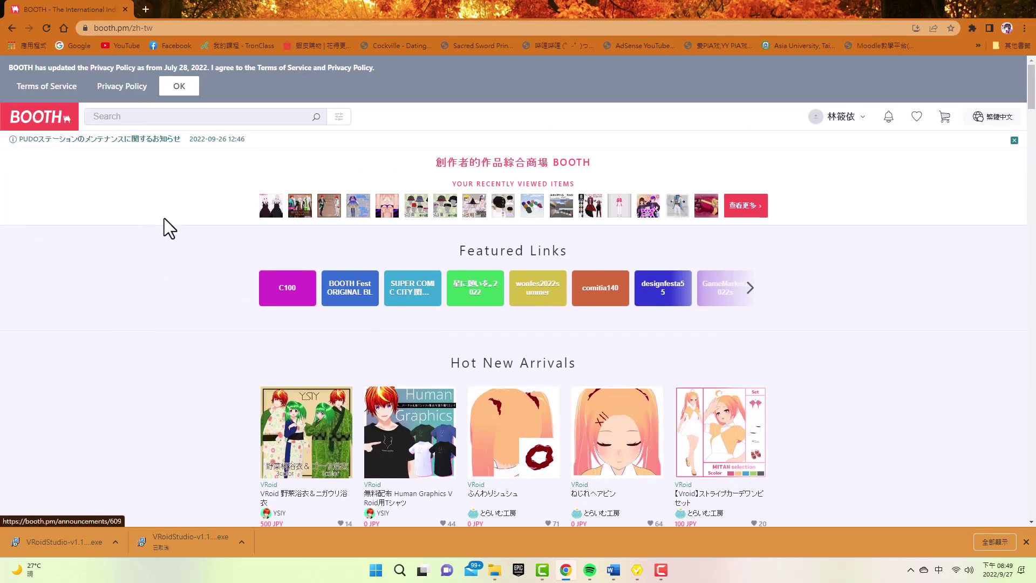
scroll(165, 218, "down", 6)
scroll(164, 218, "down", 1)
scroll(165, 219, "down", 2)
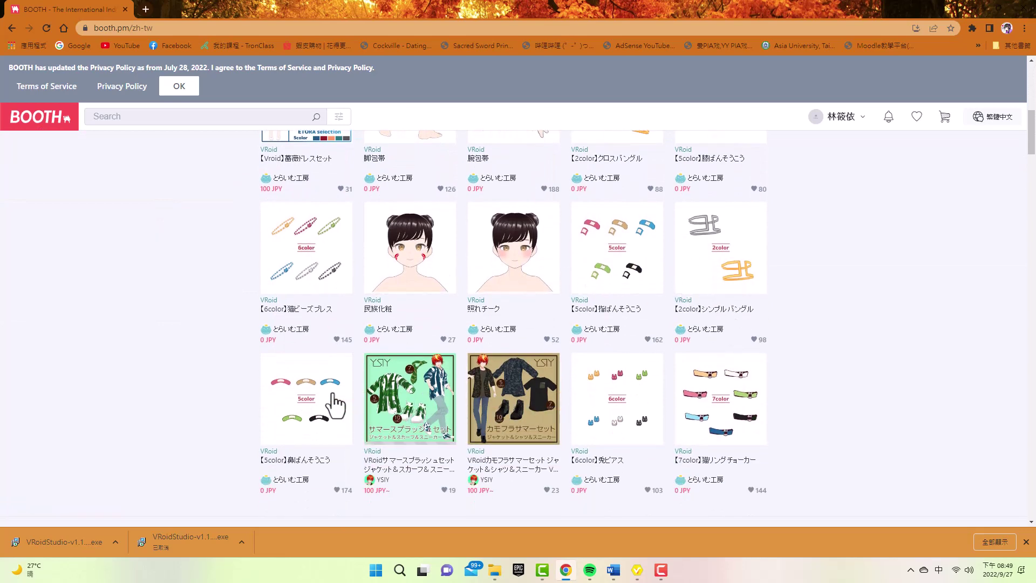
scroll(322, 401, "down", 7)
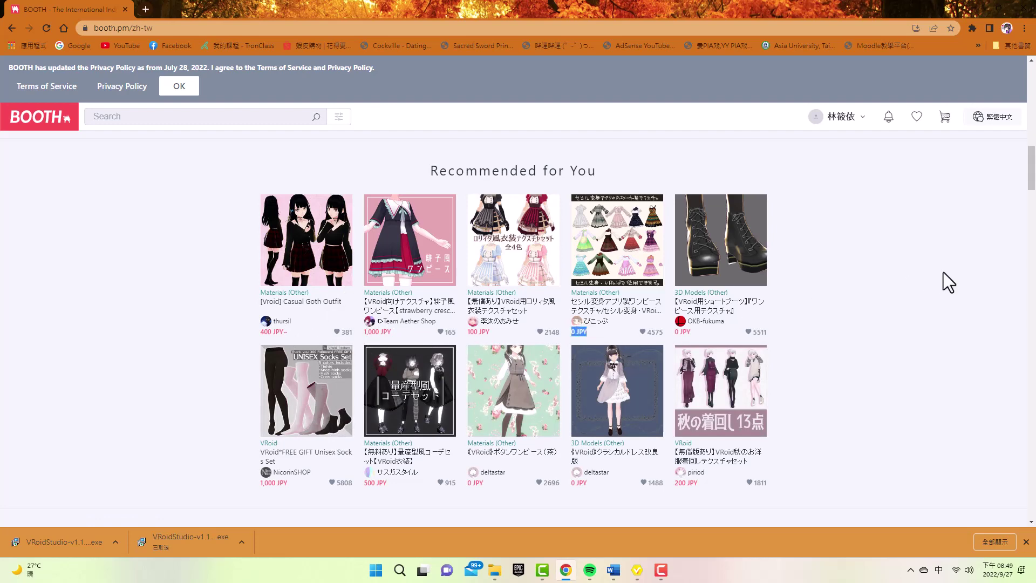
left_click(608, 251)
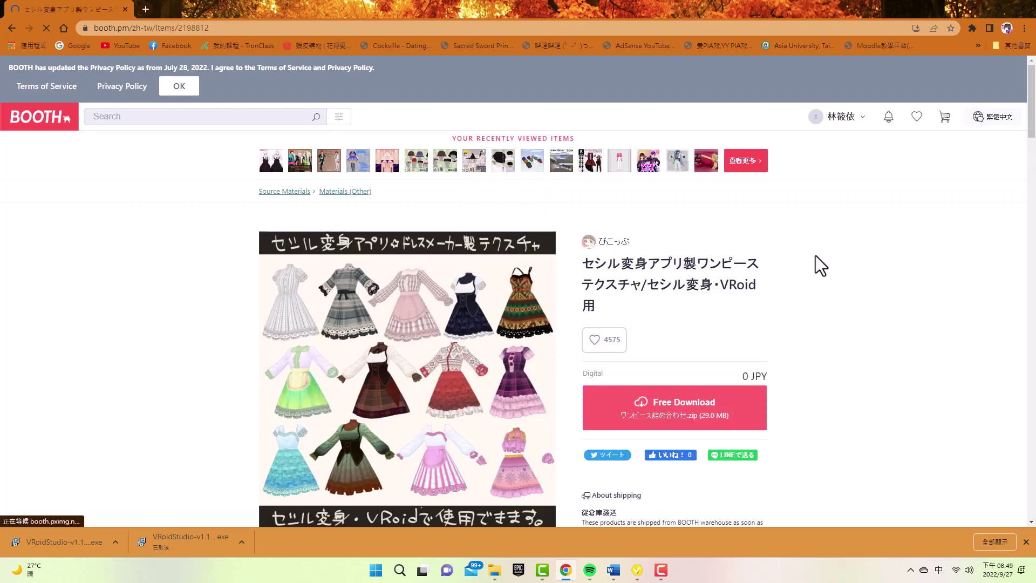
Scroll the product page and open the creator's second dress texture product
scroll(814, 255, "down", 2)
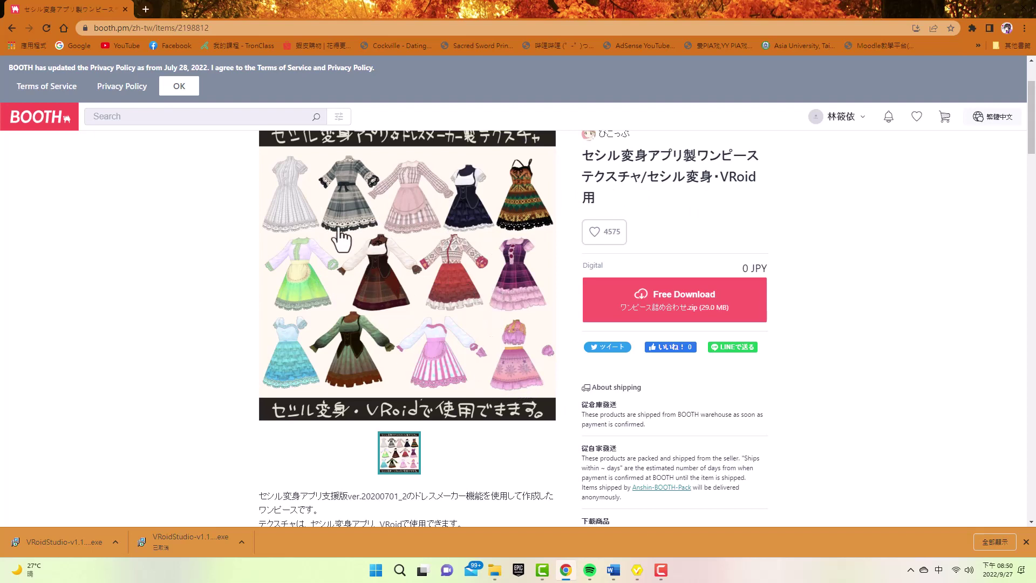
scroll(452, 358, "down", 5)
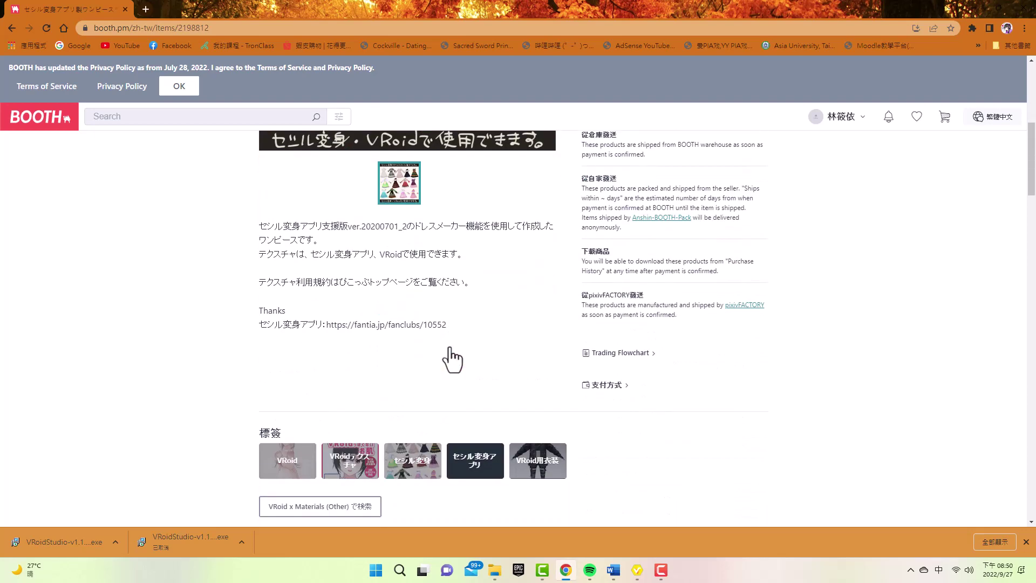
scroll(452, 359, "down", 4)
scroll(451, 354, "down", 5)
scroll(451, 346, "up", 1)
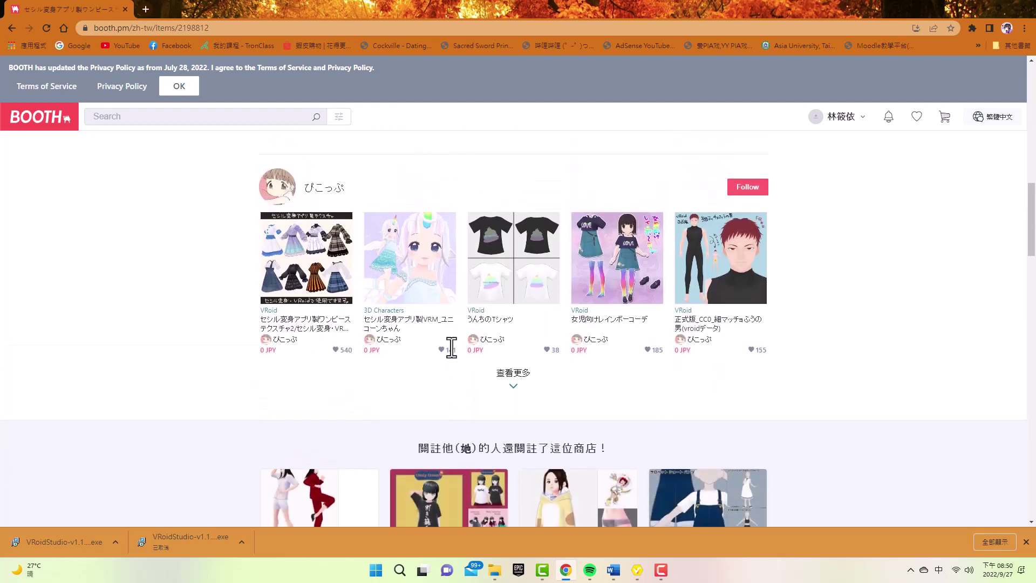
scroll(451, 347, "up", 1)
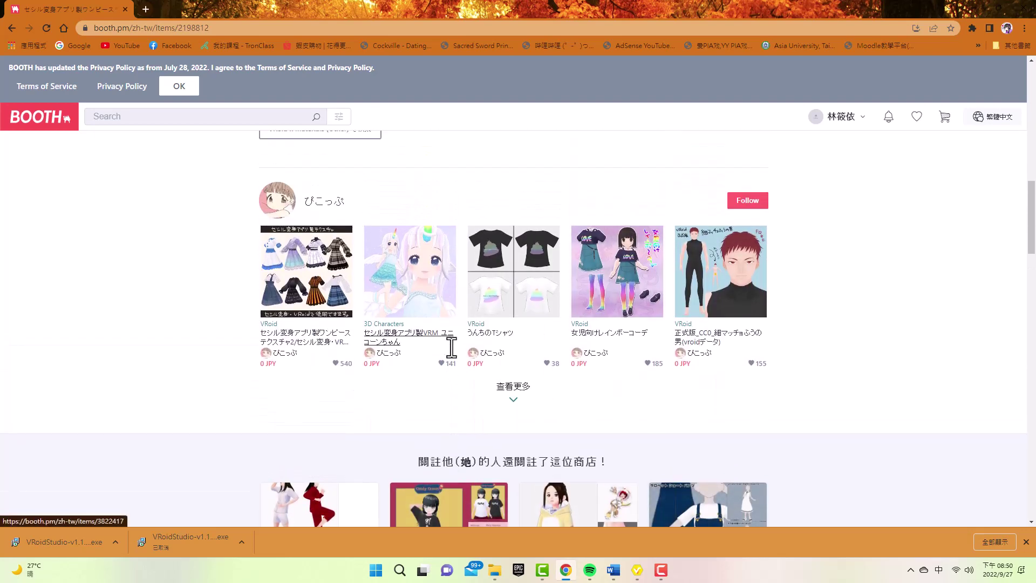
left_click(296, 302)
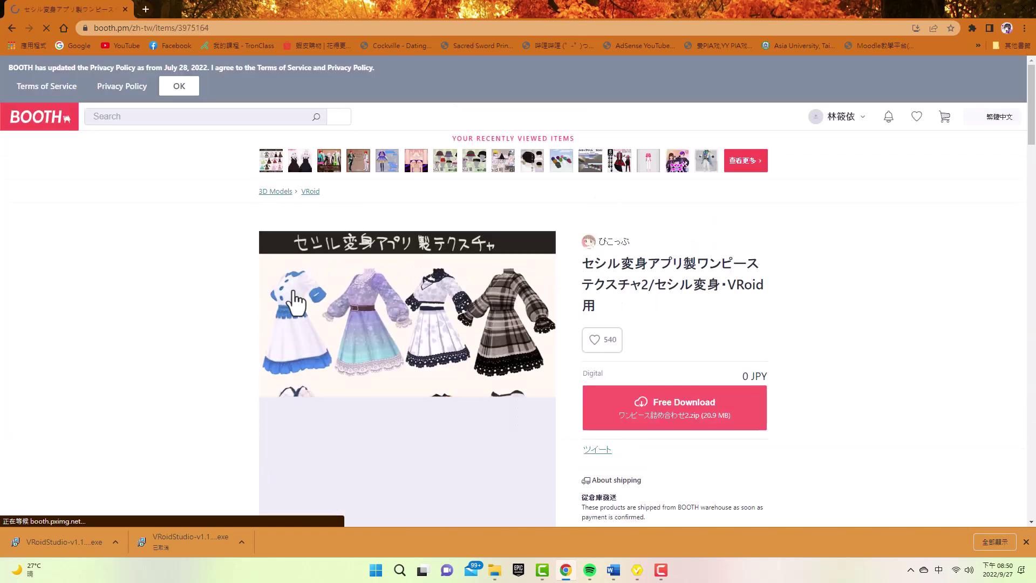
Download the free dress texture 2 zip and show it in the Downloads folder
scroll(295, 302, "down", 2)
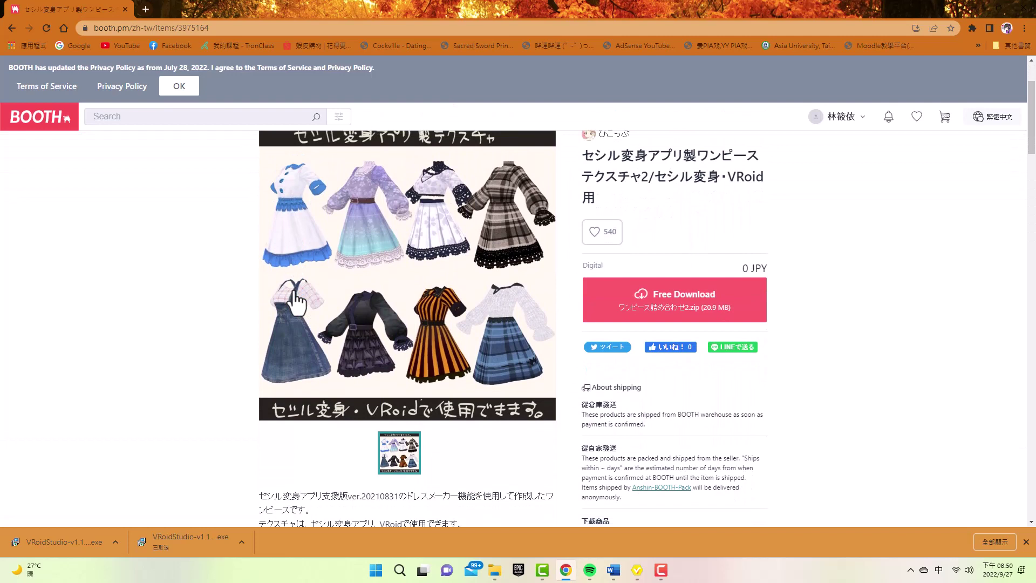
scroll(295, 302, "up", 1)
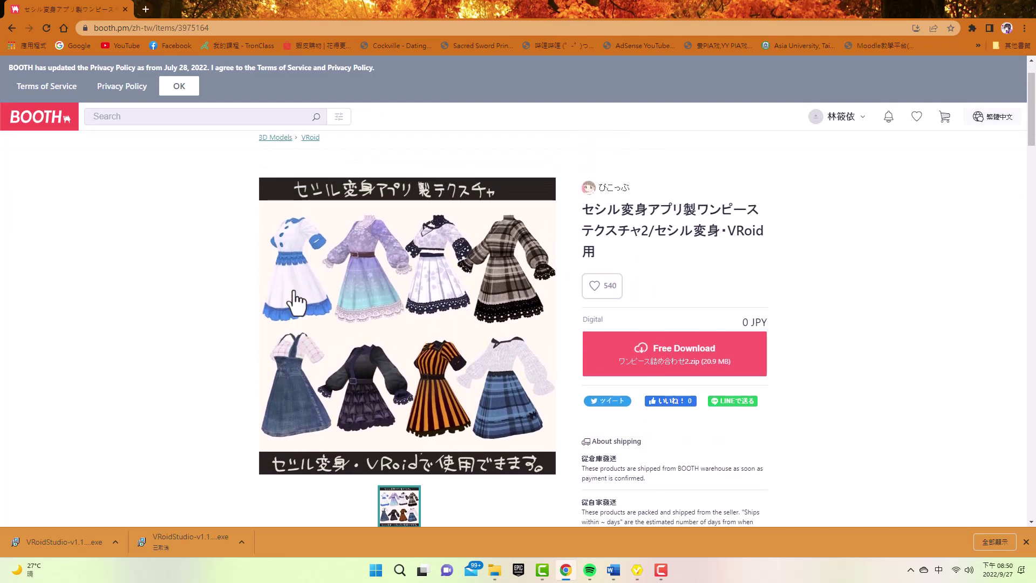
left_click_drag(655, 232, 771, 231)
left_click(771, 232)
left_click(778, 257)
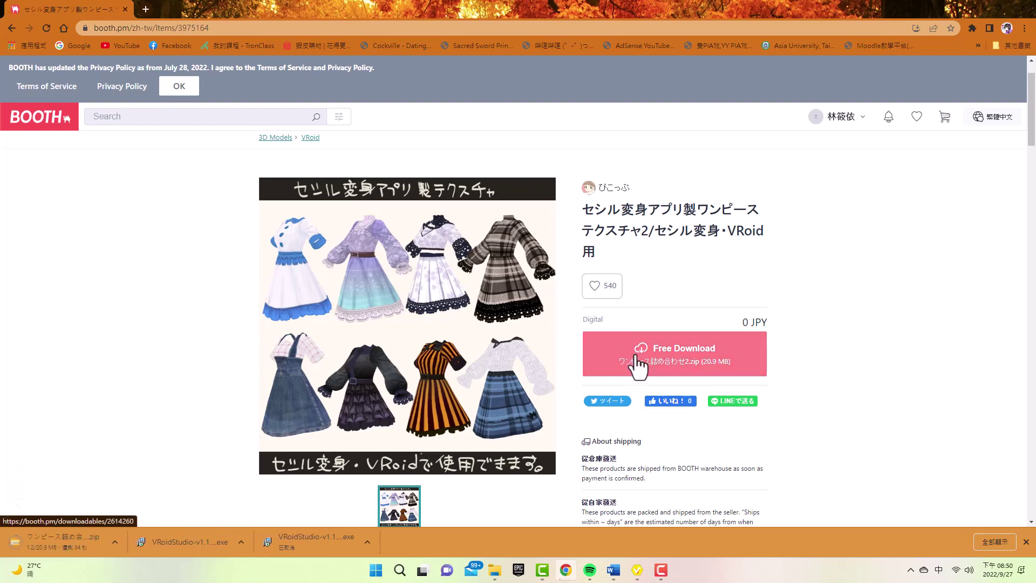
left_click(114, 541)
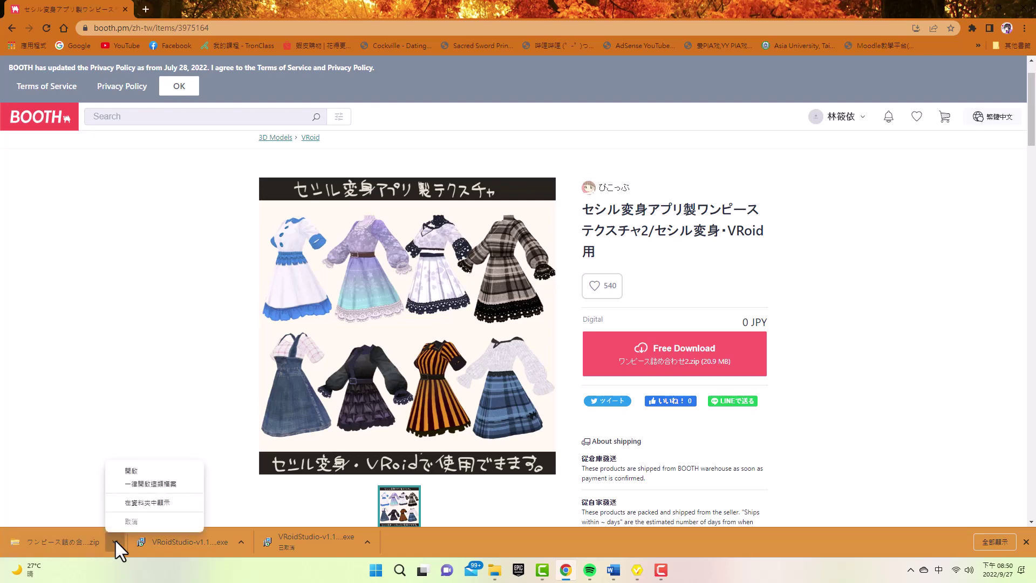
left_click(135, 504)
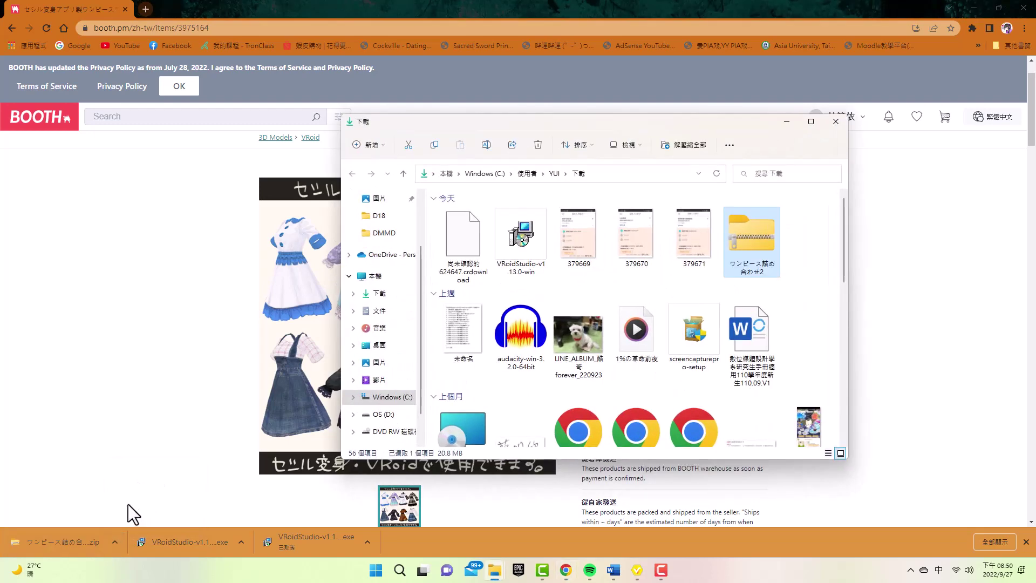
Extract the dress texture zip into the ワンピース詰め合わせ2 folder
right_click(756, 240)
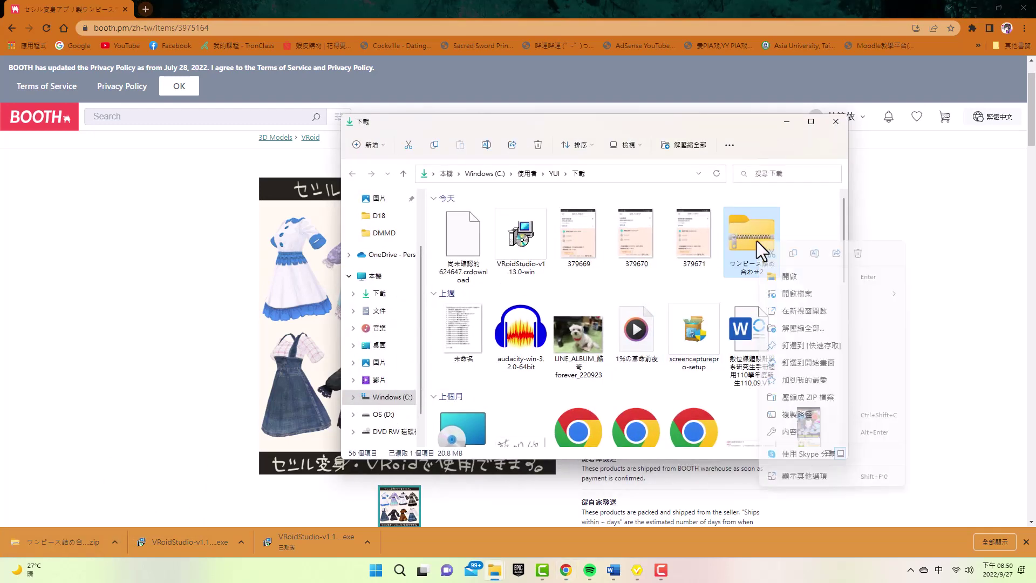
left_click(791, 328)
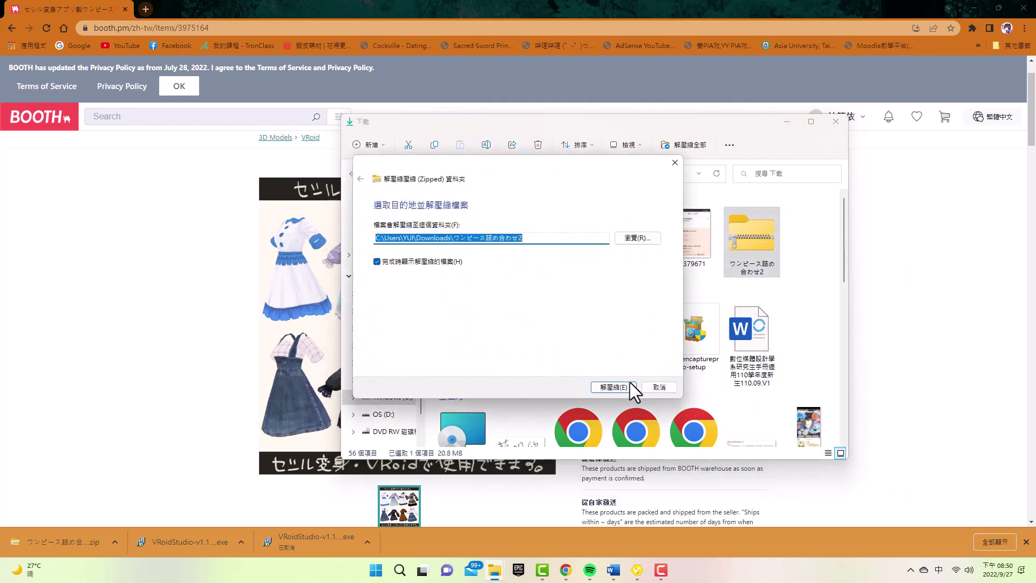
left_click(624, 386)
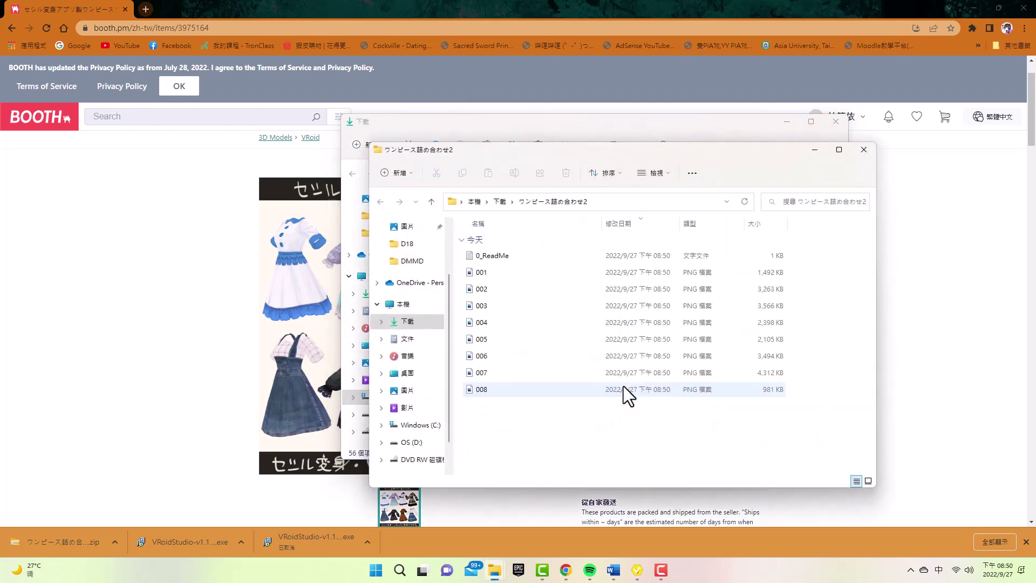
Preview texture 001, close Photos and the Downloads window, and minimise the browser
left_click(499, 274)
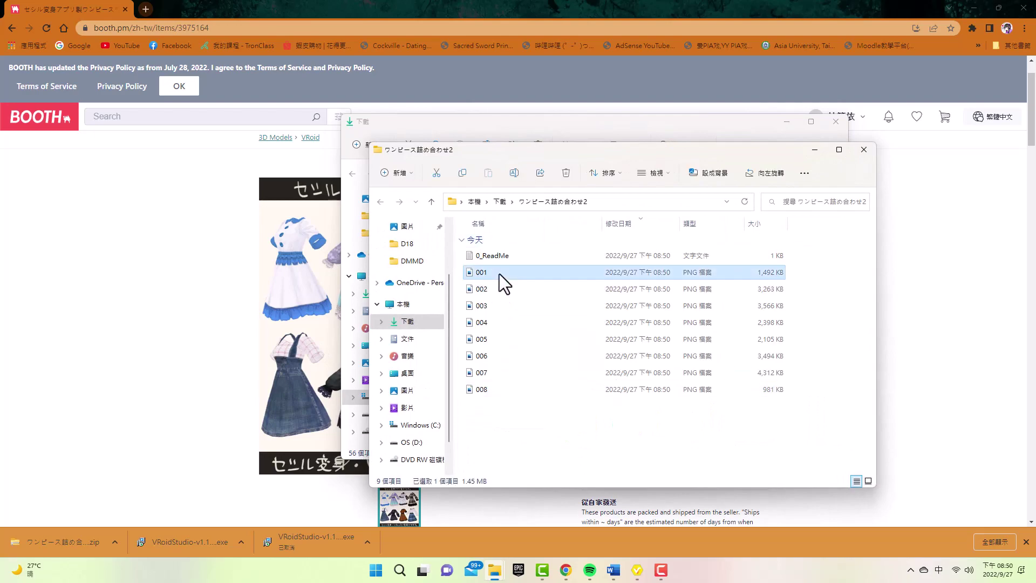
double_click(499, 273)
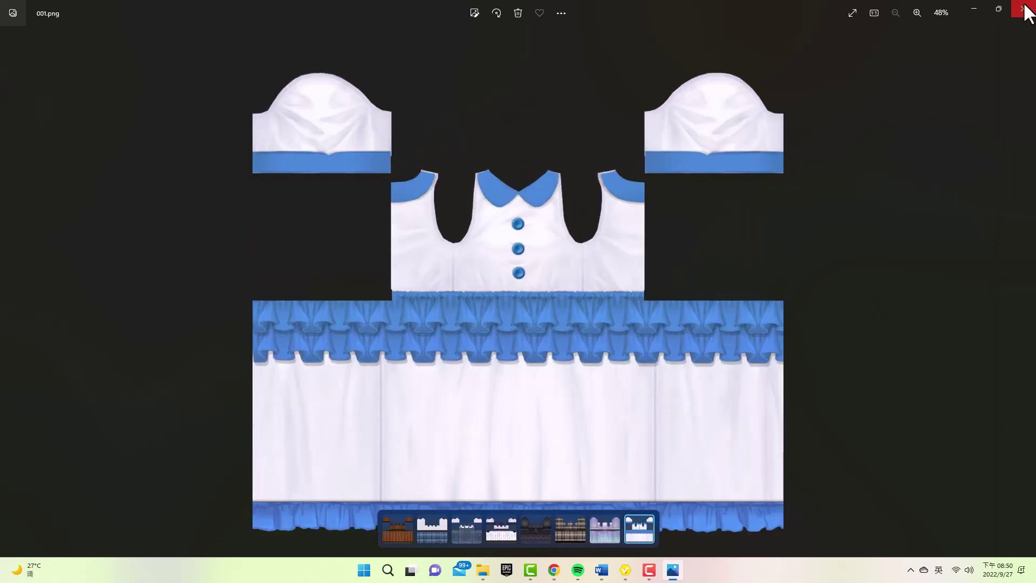
left_click(1023, 8)
left_click_drag(749, 154, 563, 169)
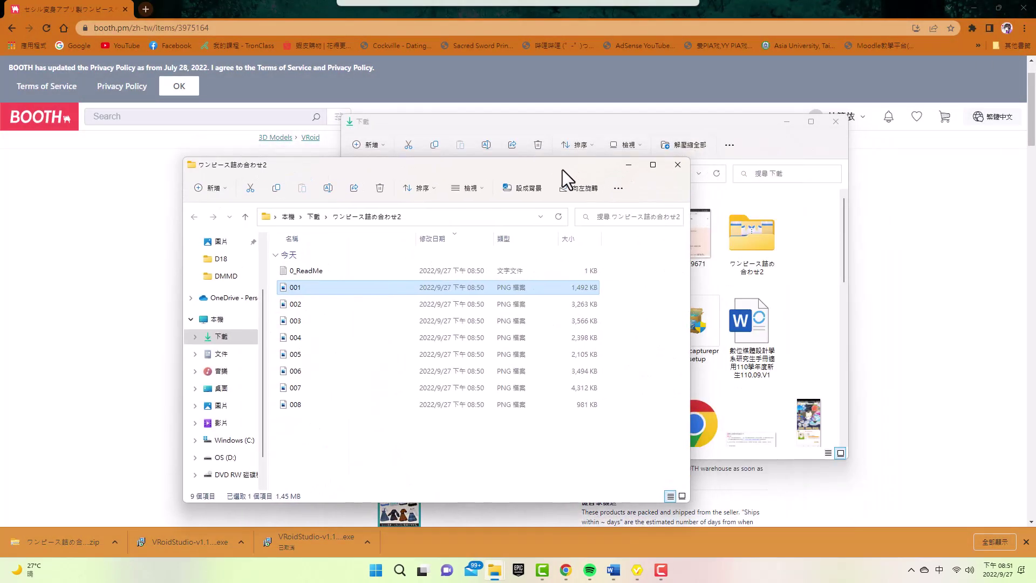
left_click(835, 121)
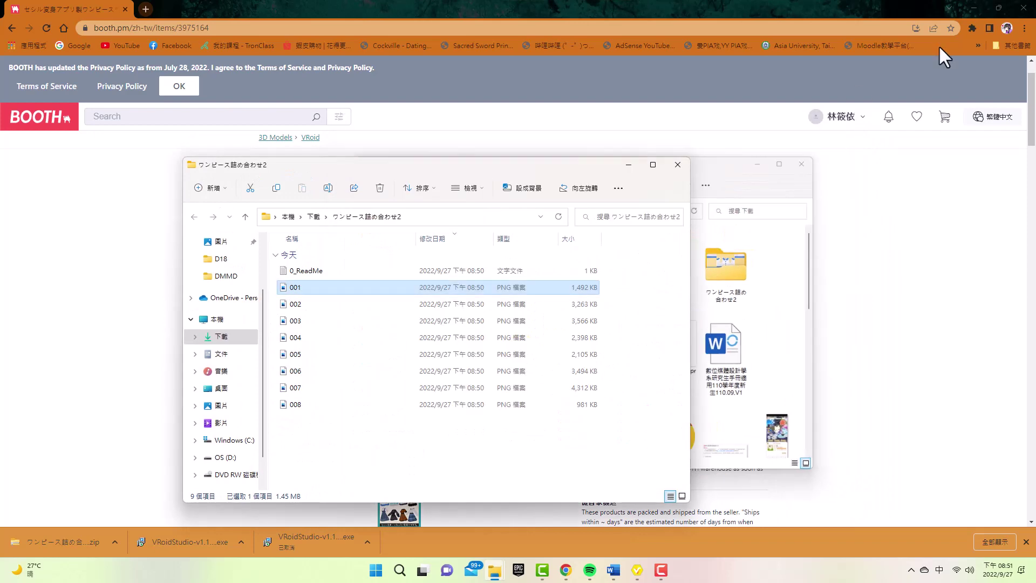
left_click(976, 7)
Add a custom ワンピース-template one-piece, dressing the avatar in a white long-sleeved dress
left_click(11, 132)
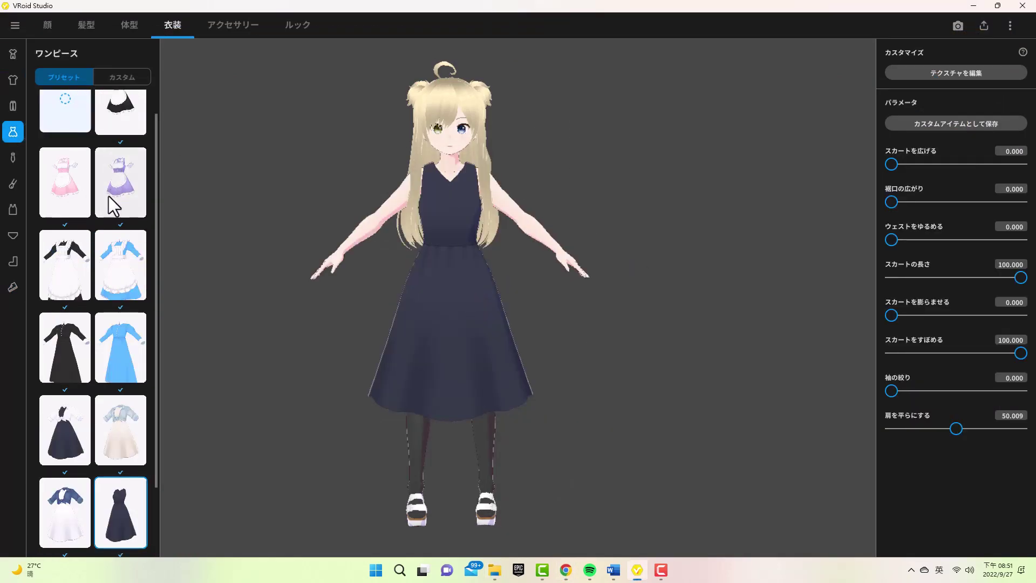
left_click(122, 77)
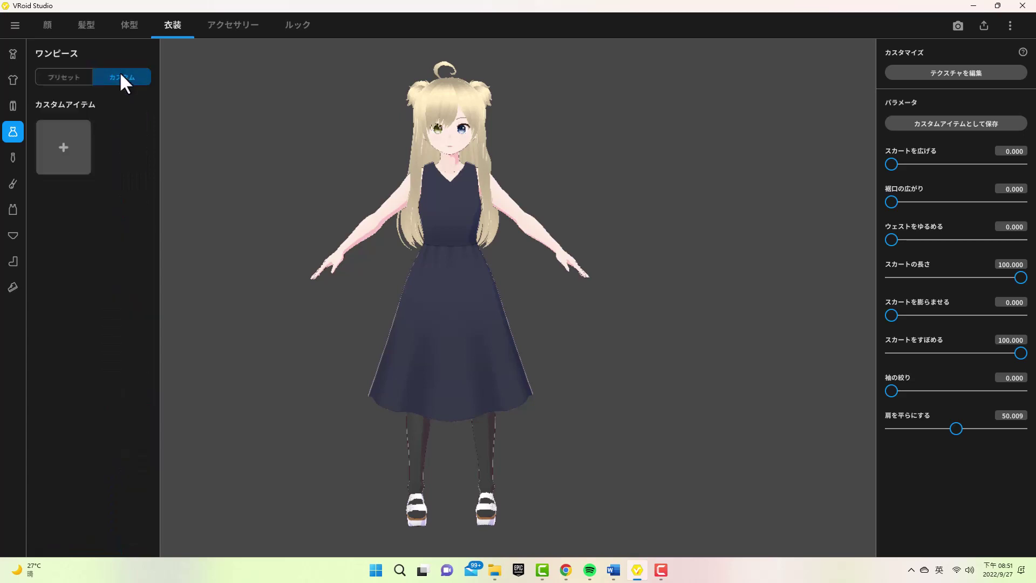
left_click(72, 146)
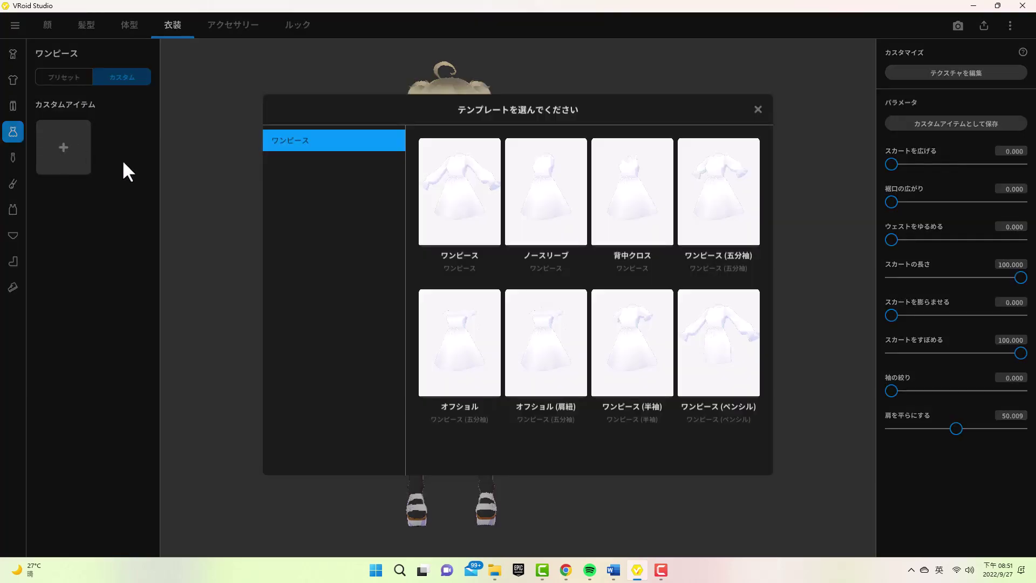
left_click(455, 189)
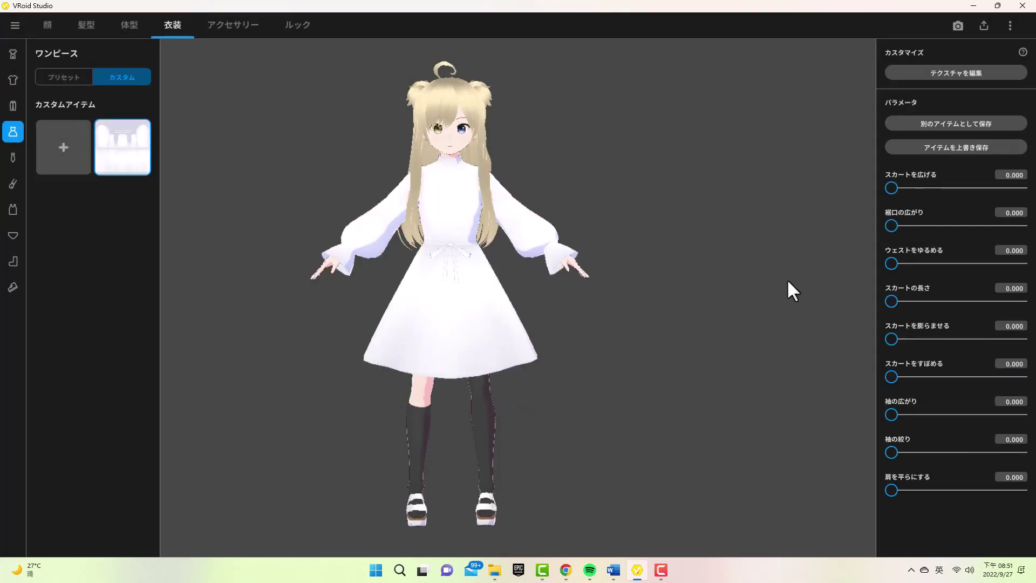
Import texture 004 as a new dress layer and delete the デフォルト画像 layer
left_click(969, 70)
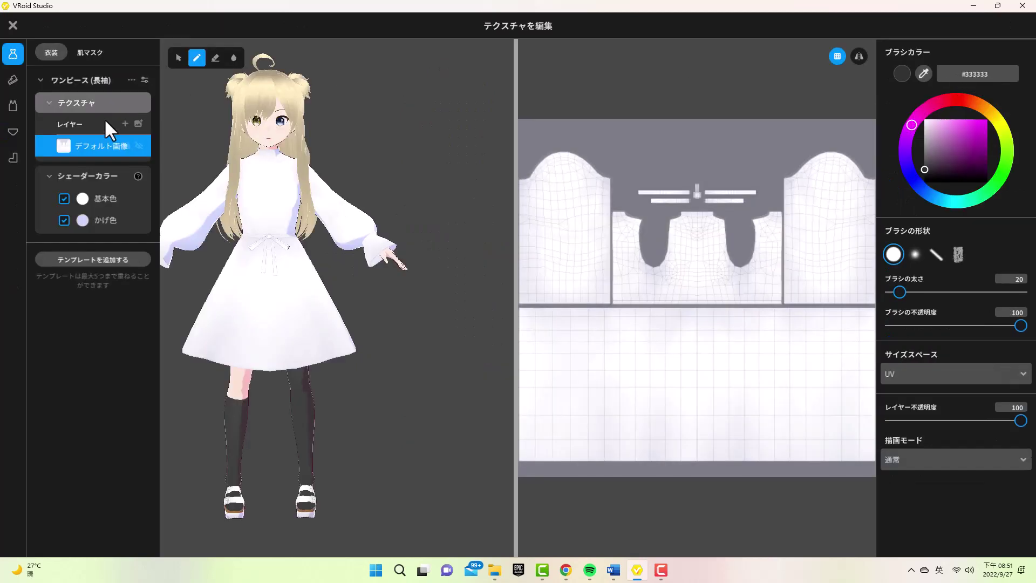
left_click(138, 123)
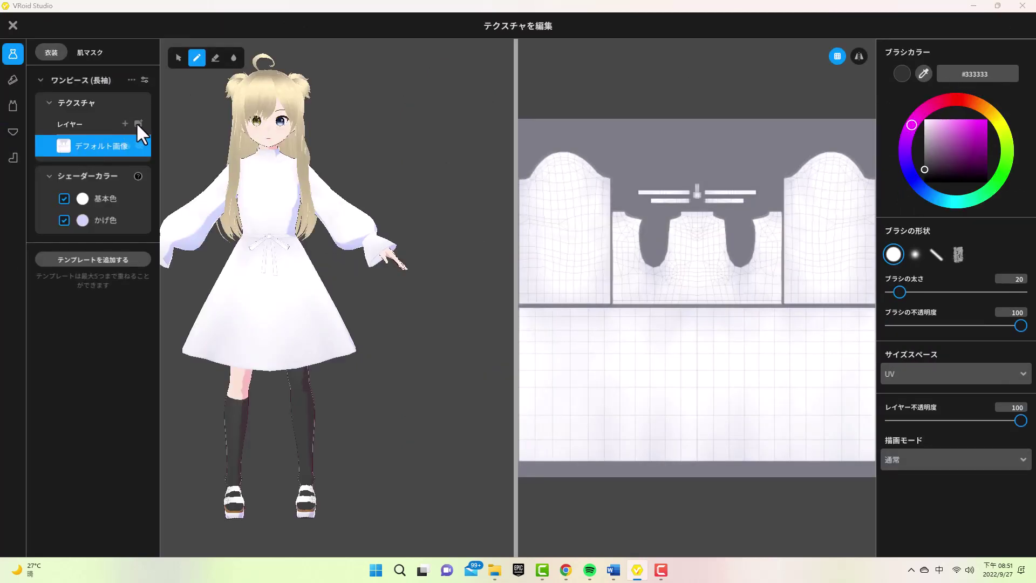
scroll(610, 279, "up", 1)
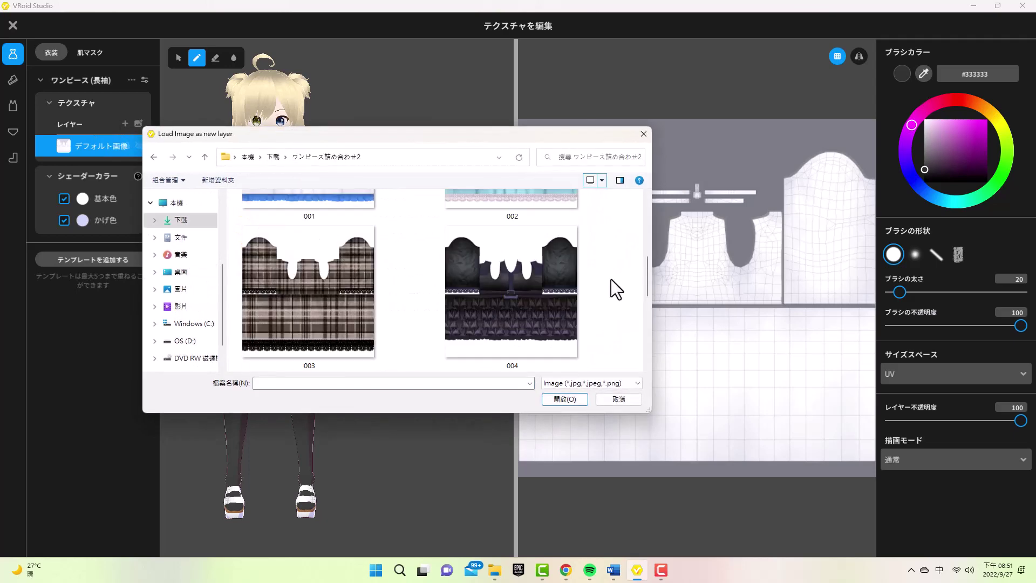
left_click(546, 281)
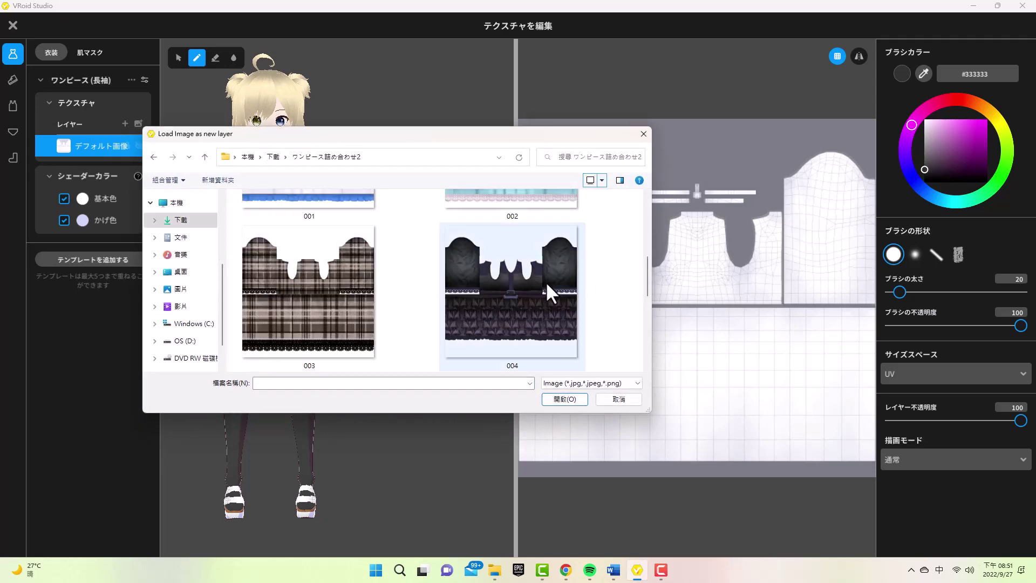
left_click(562, 401)
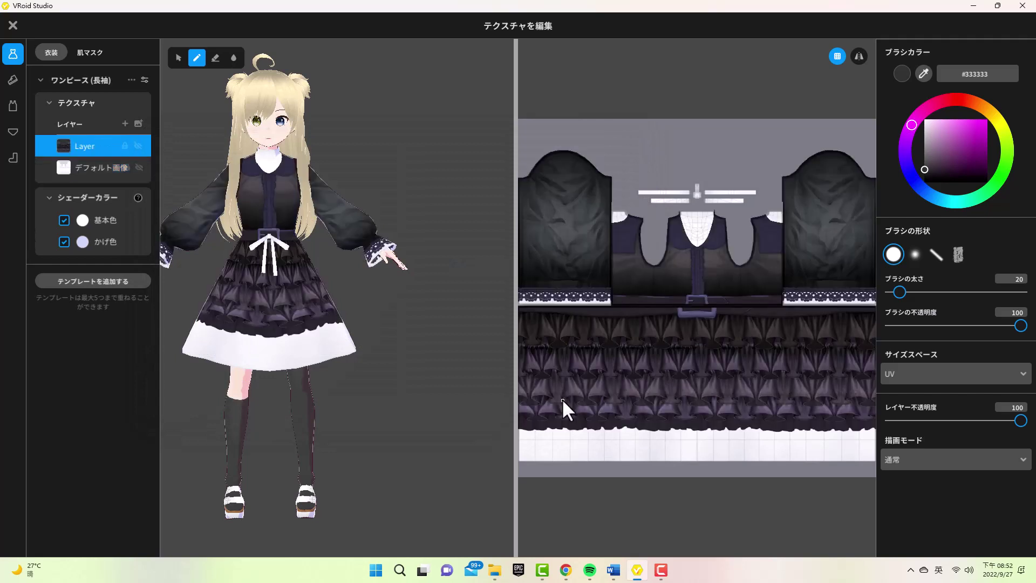
right_click(97, 178)
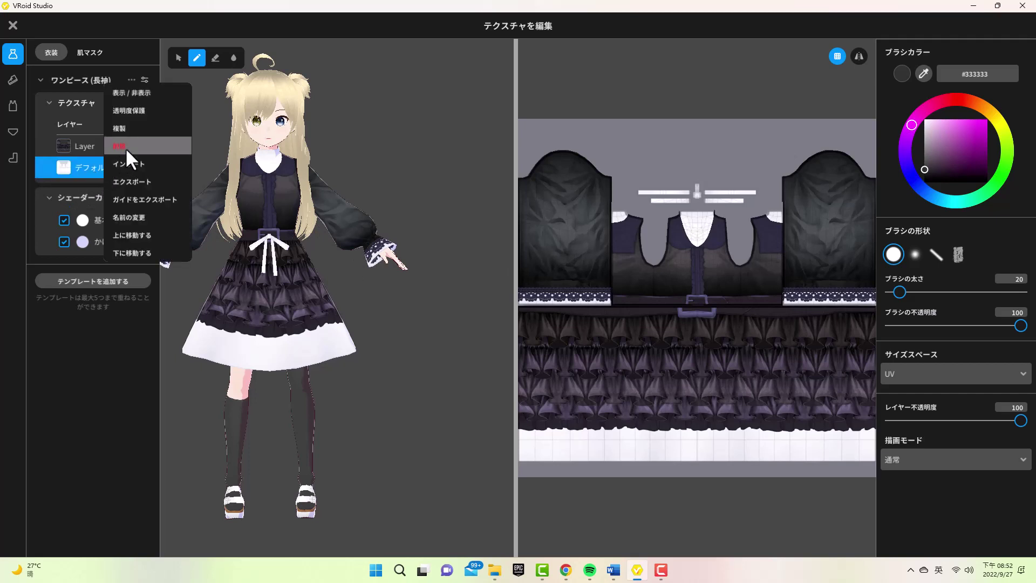
left_click(126, 147)
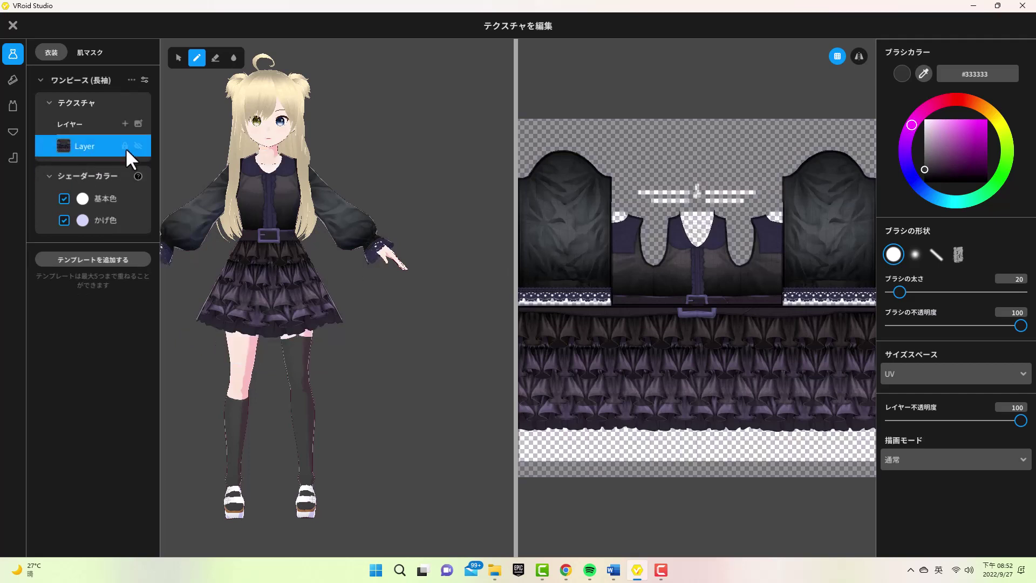
Test a stroke on the shoe texture, undo it, and save dress and shoes as new items
mouse_move(402, 346)
right_mouse_down()
mouse_move(474, 355)
mouse_move(409, 370)
mouse_move(444, 378)
mouse_move(404, 336)
mouse_move(412, 336)
right_mouse_up()
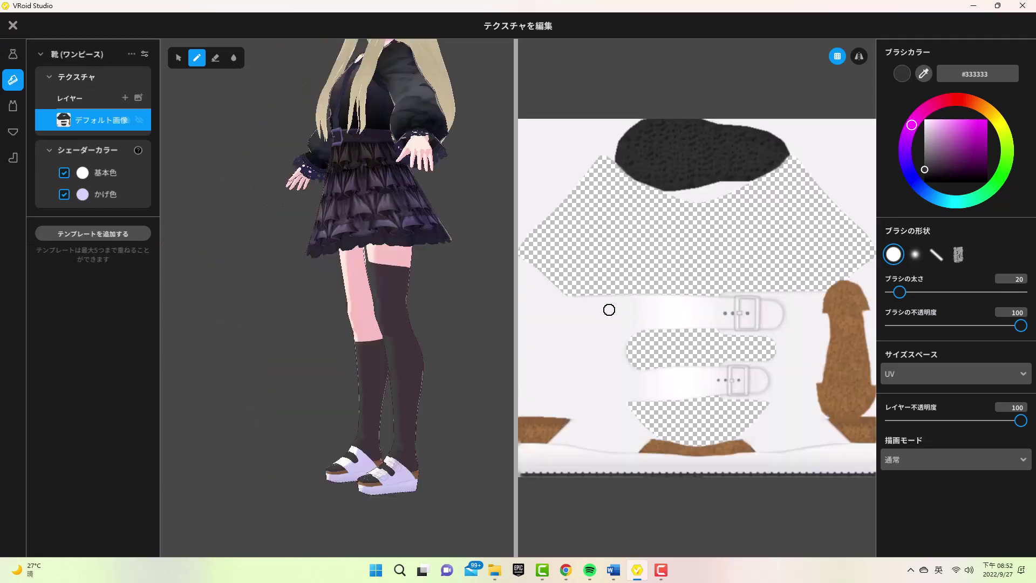
mouse_move(615, 279)
left_mouse_down()
mouse_move(584, 438)
mouse_move(788, 406)
mouse_move(627, 373)
mouse_move(707, 397)
left_mouse_up()
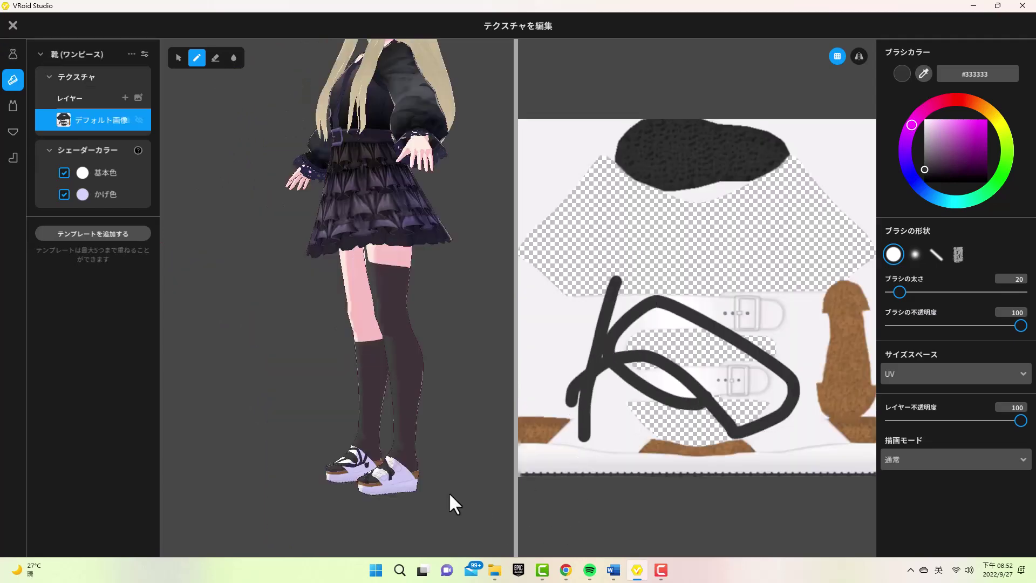
key("ctrl+z")
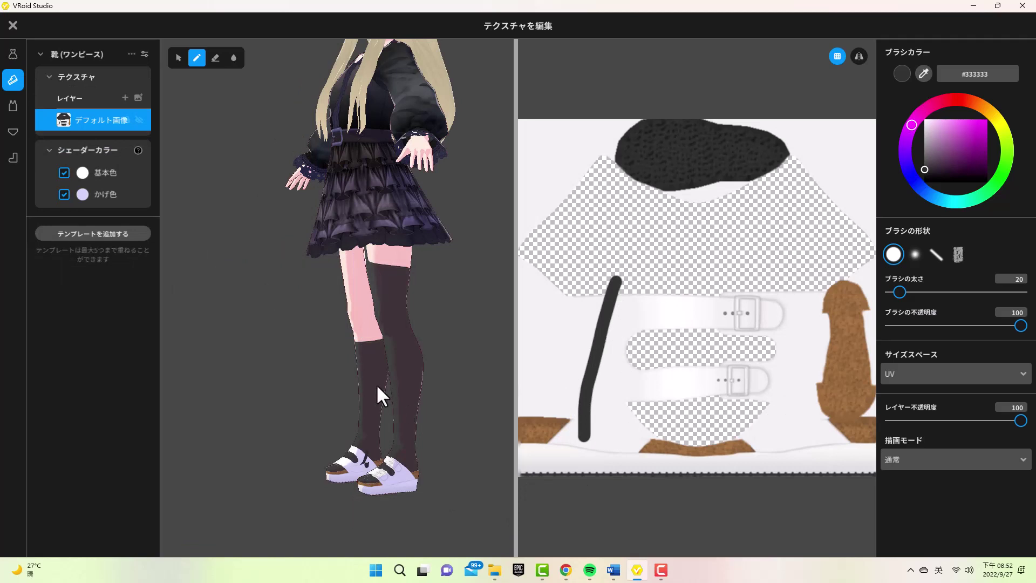
key("ctrl+z")
left_click(12, 25)
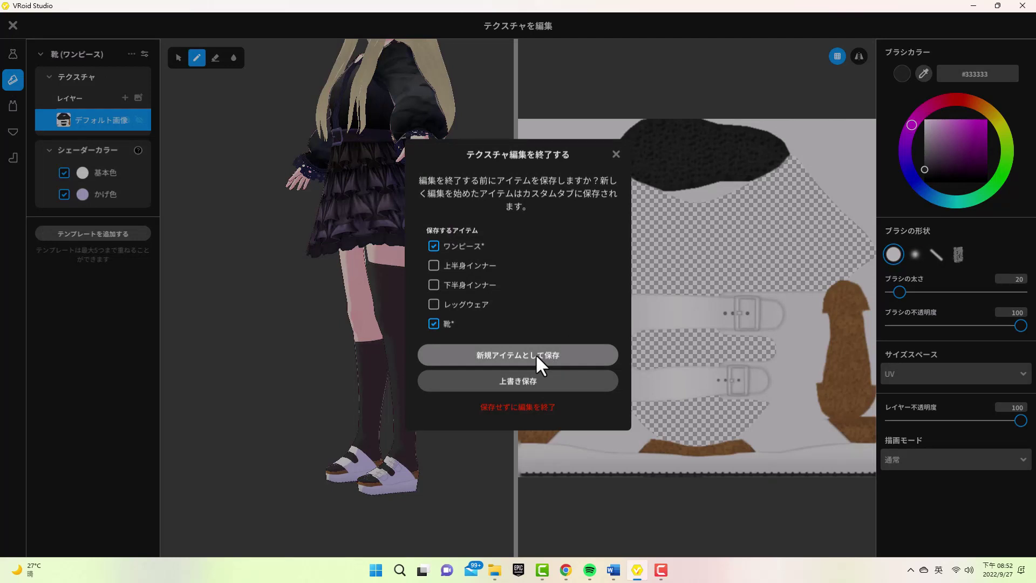
left_click(484, 354)
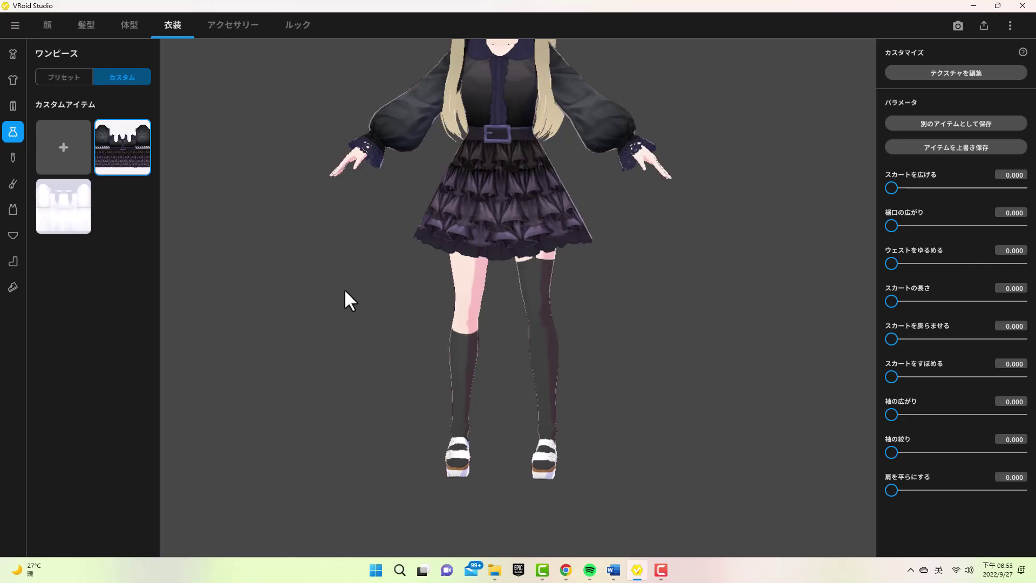
Put the black strappy sandal preset from the 靴 category on the avatar
scroll(348, 280, "down", 3)
scroll(351, 278, "up", 3)
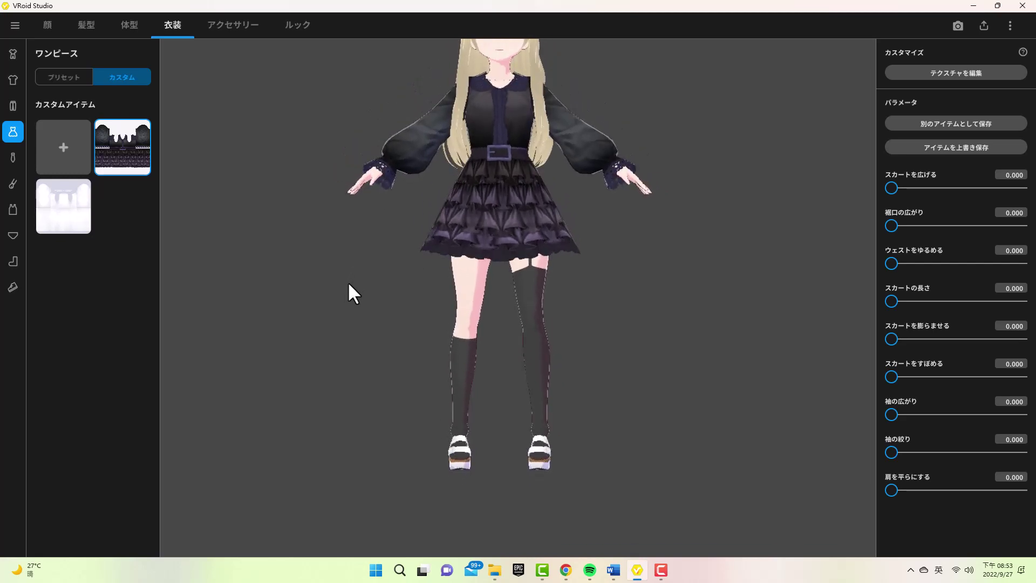
scroll(335, 318, "down", 3)
scroll(314, 357, "down", 2)
scroll(320, 360, "up", 2)
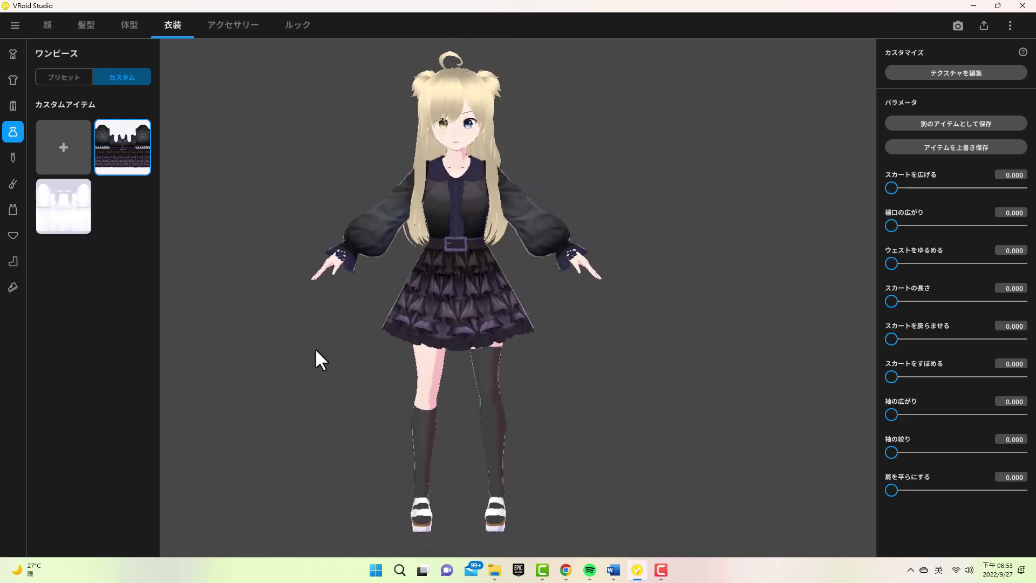
left_click(13, 261)
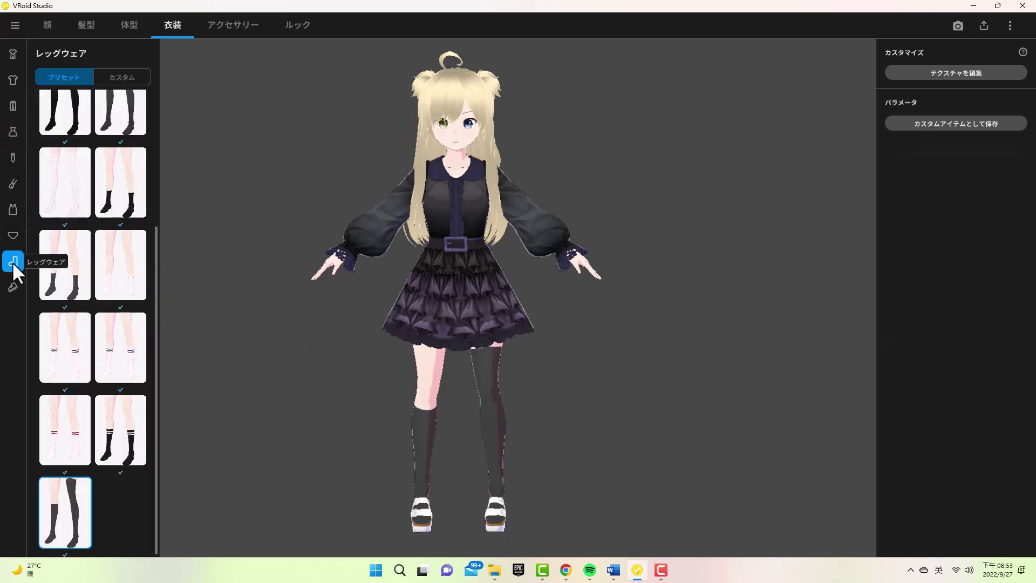
left_click(13, 284)
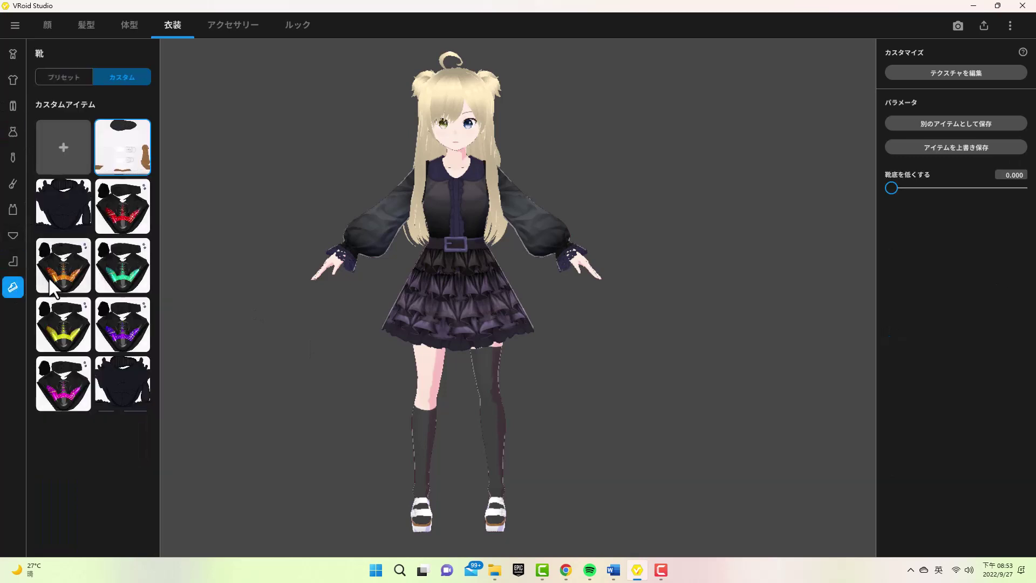
left_click(69, 81)
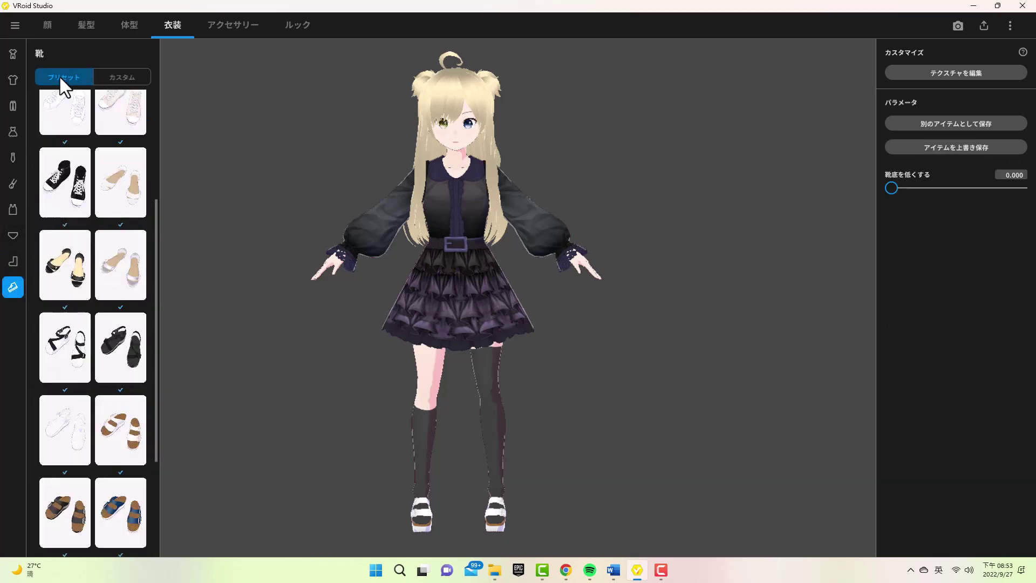
left_click(134, 417)
scroll(321, 471, "down", 2)
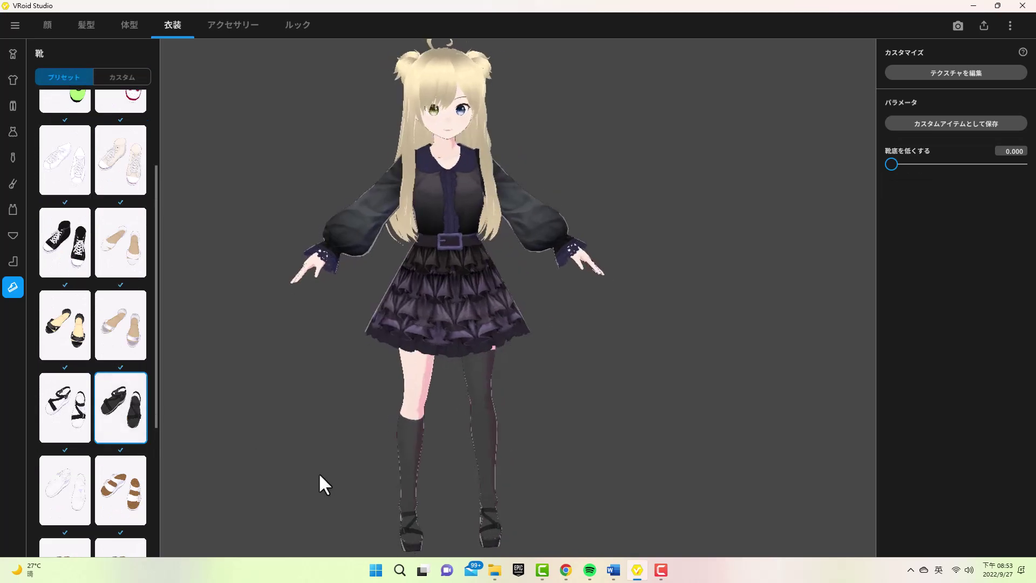
scroll(319, 459, "down", 1)
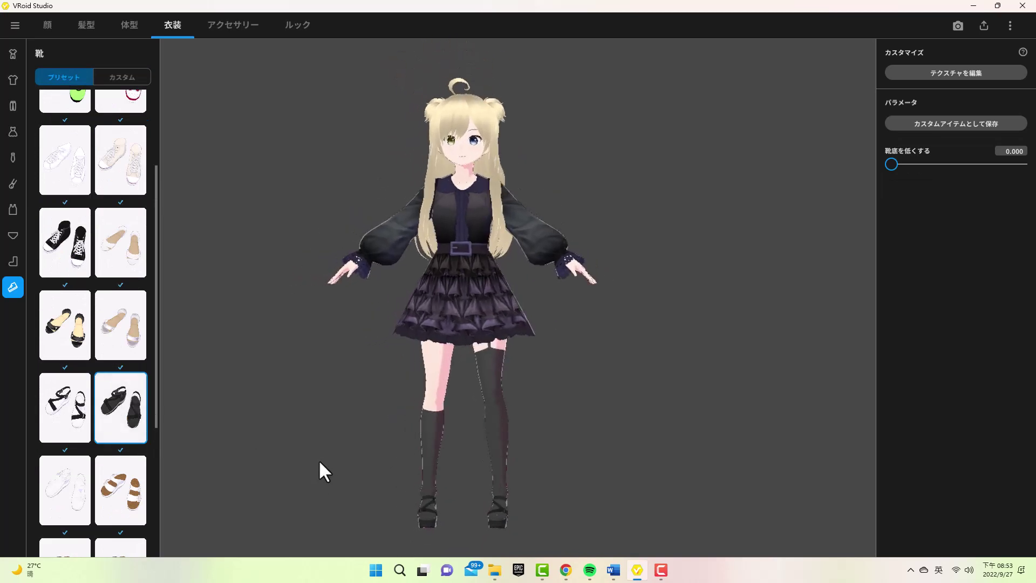
scroll(318, 459, "down", 1)
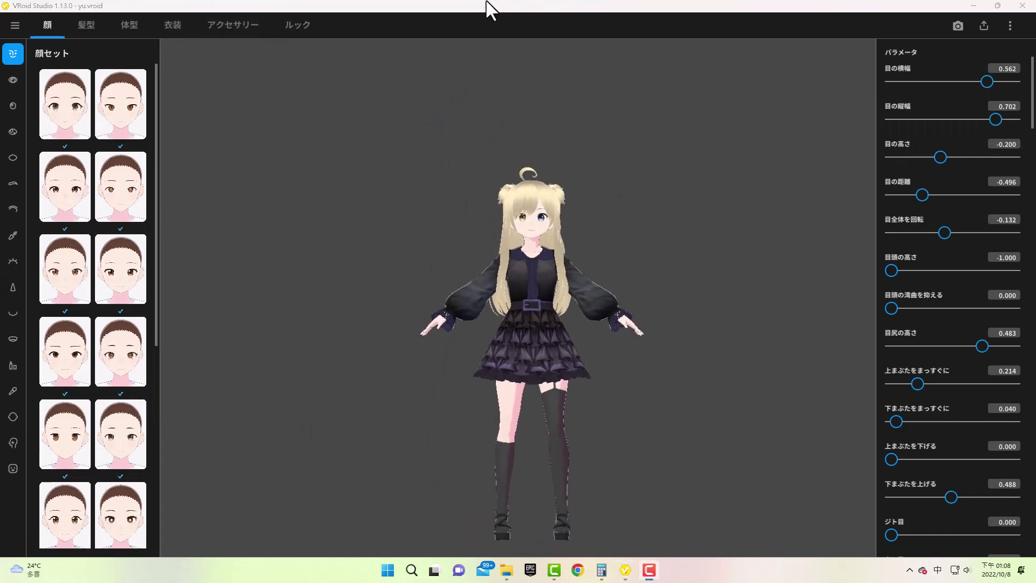
From the トップス category, open BOOTH's VRoid item listing via さらにアイテムを探す
left_click(175, 23)
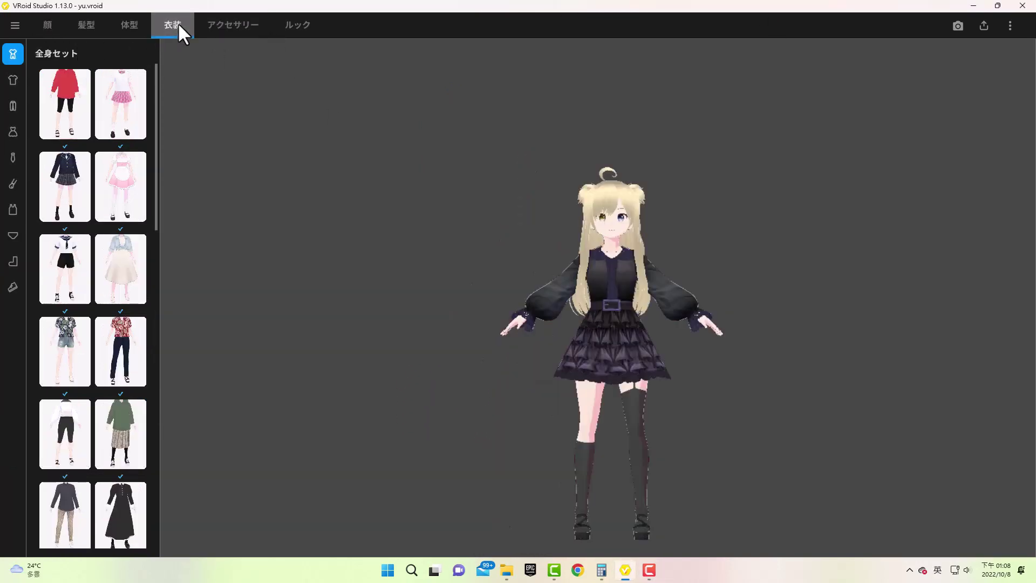
scroll(99, 422, "down", 2)
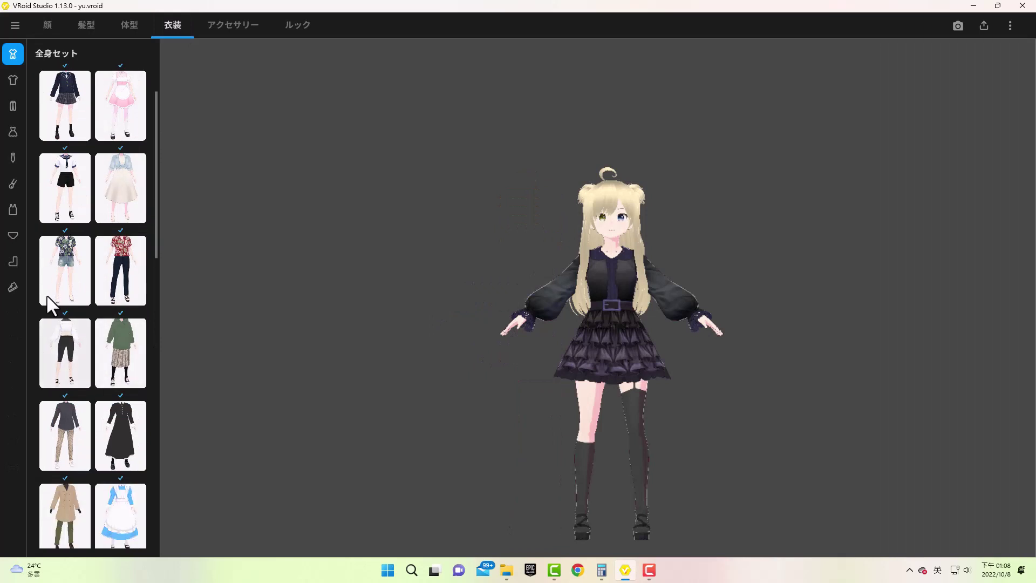
left_click(11, 80)
scroll(81, 507, "down", 3)
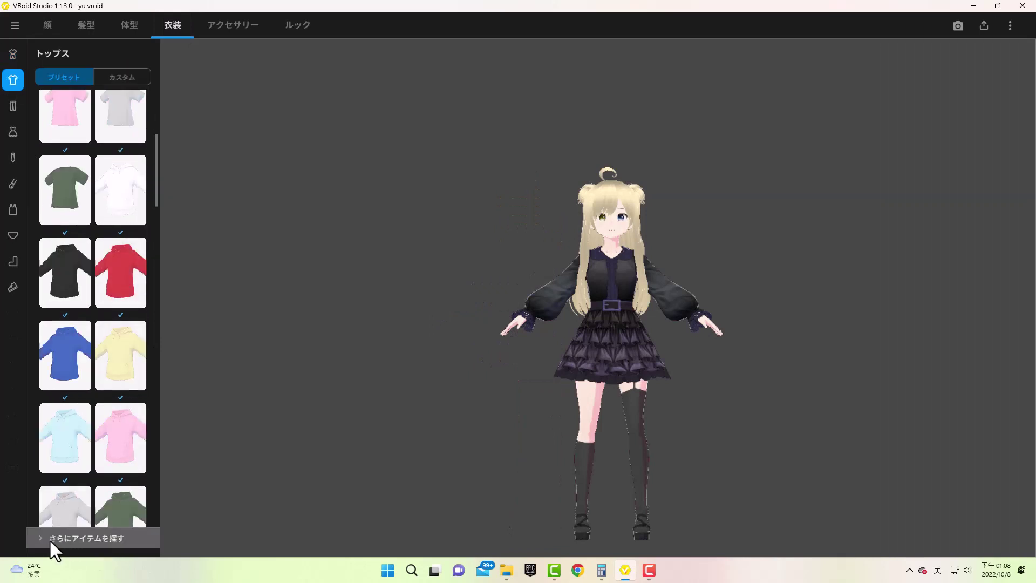
left_click(36, 535)
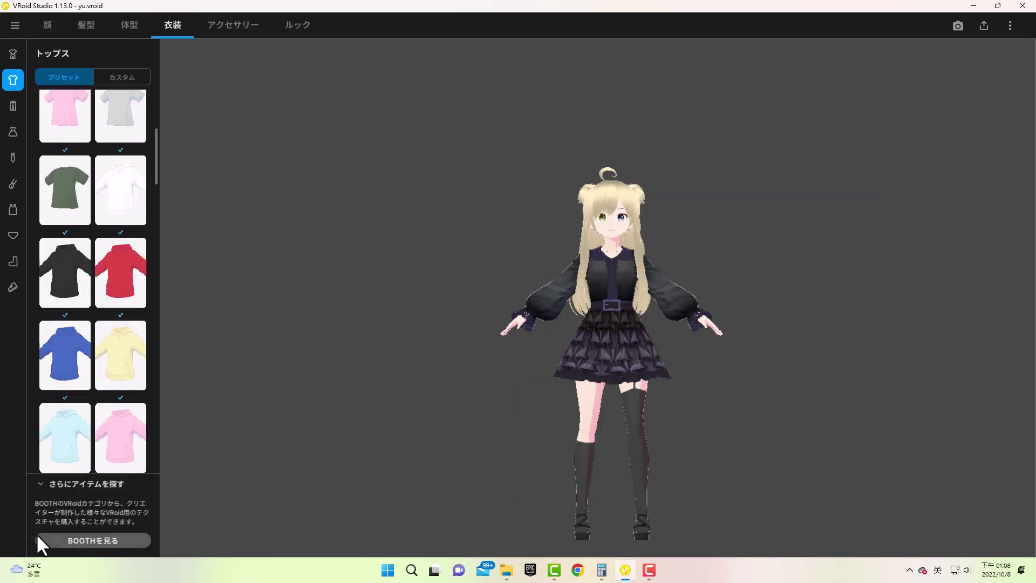
left_click(96, 541)
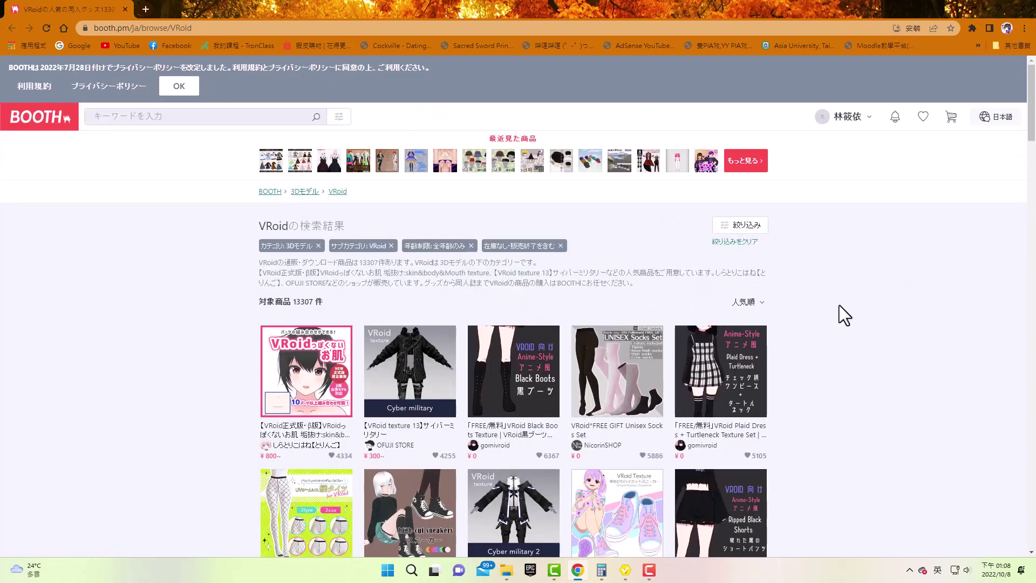
Scroll the BOOTH results and open the 異世界風ワンピース item page
scroll(840, 305, "down", 2)
scroll(847, 248, "down", 3)
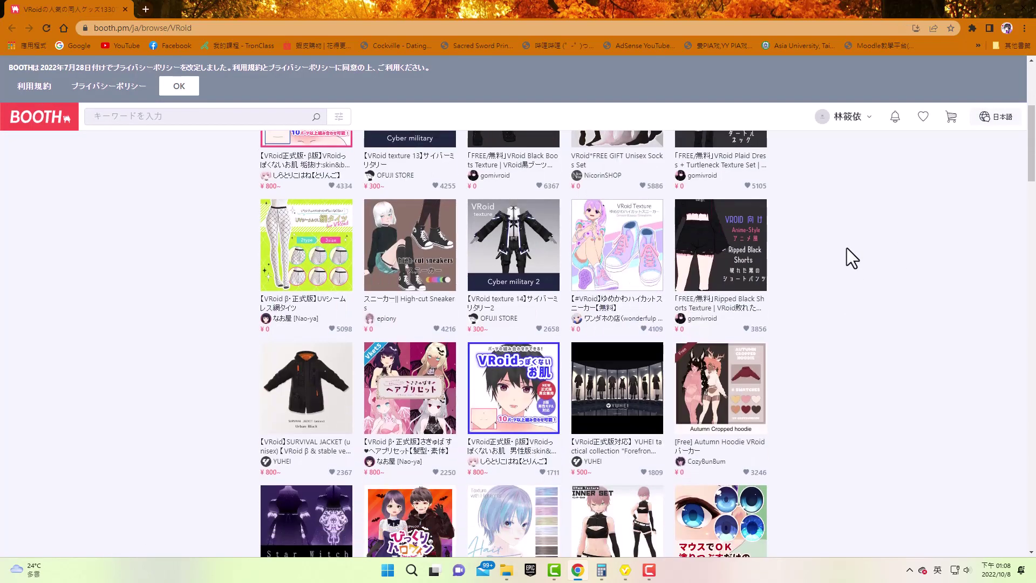
scroll(847, 247, "down", 2)
scroll(847, 248, "down", 3)
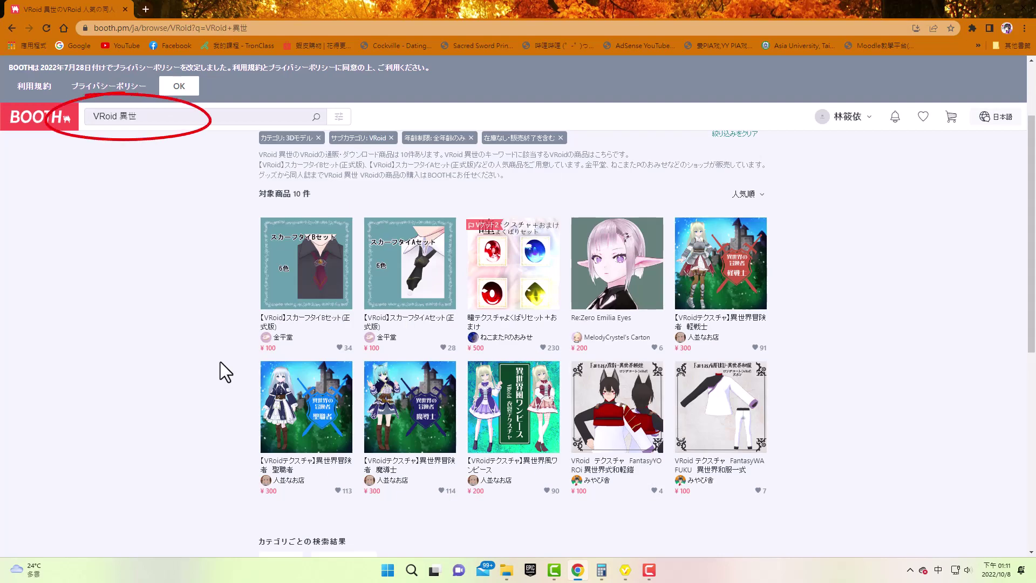
scroll(220, 362, "down", 2)
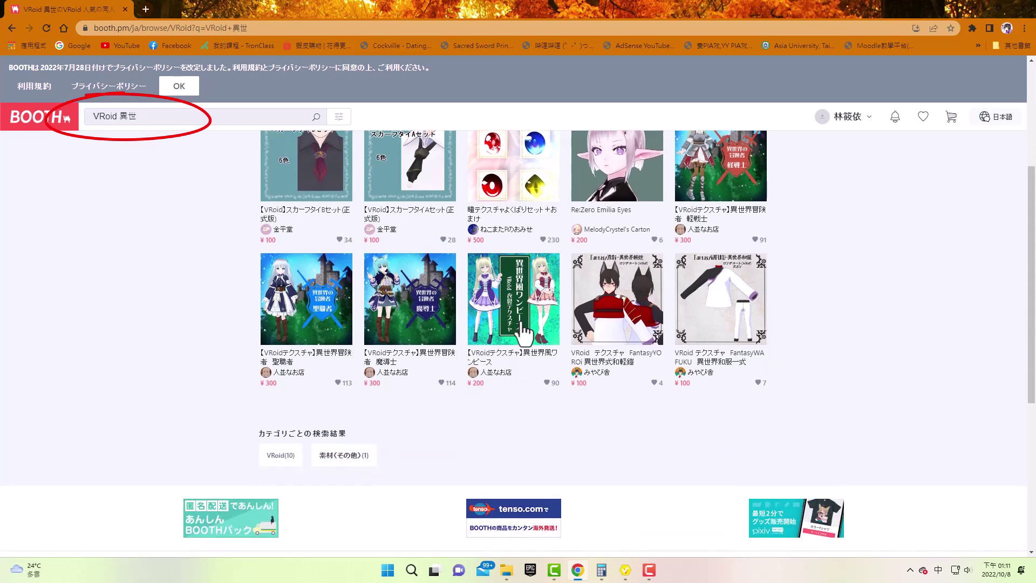
left_click(519, 317)
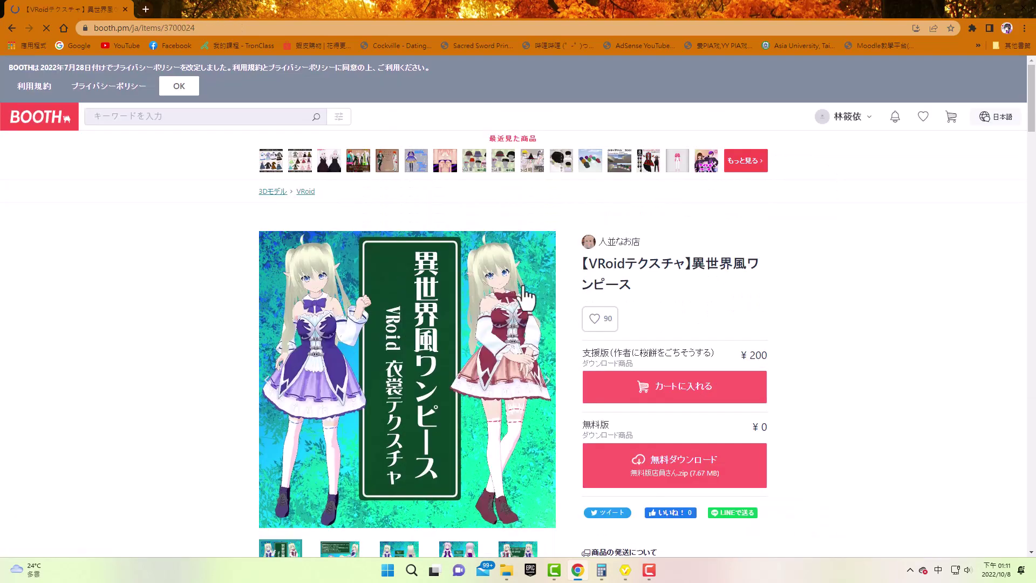
Browse the product images through to the distribution-method image
scroll(905, 274, "down", 2)
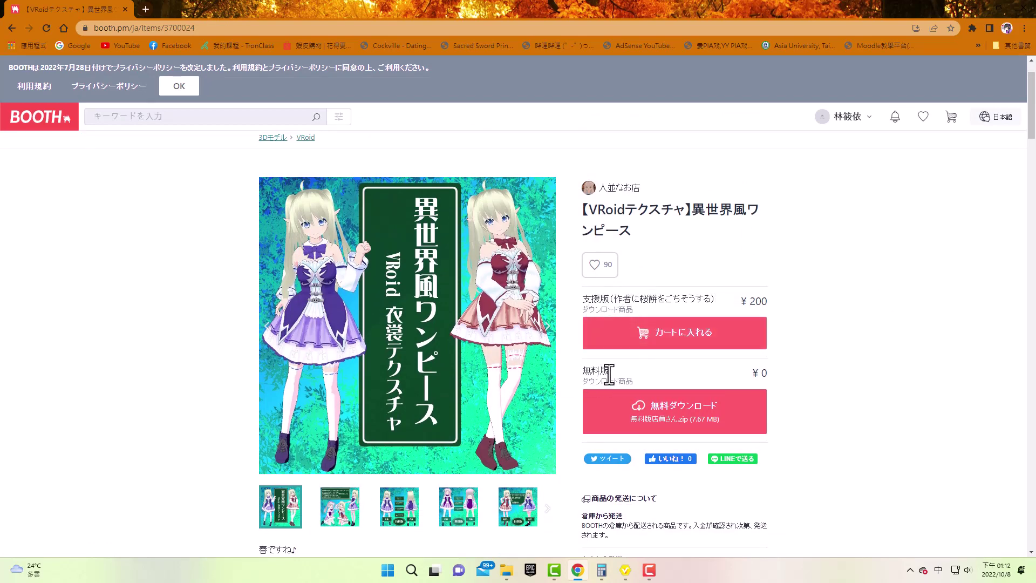
left_click(341, 512)
left_click(397, 518)
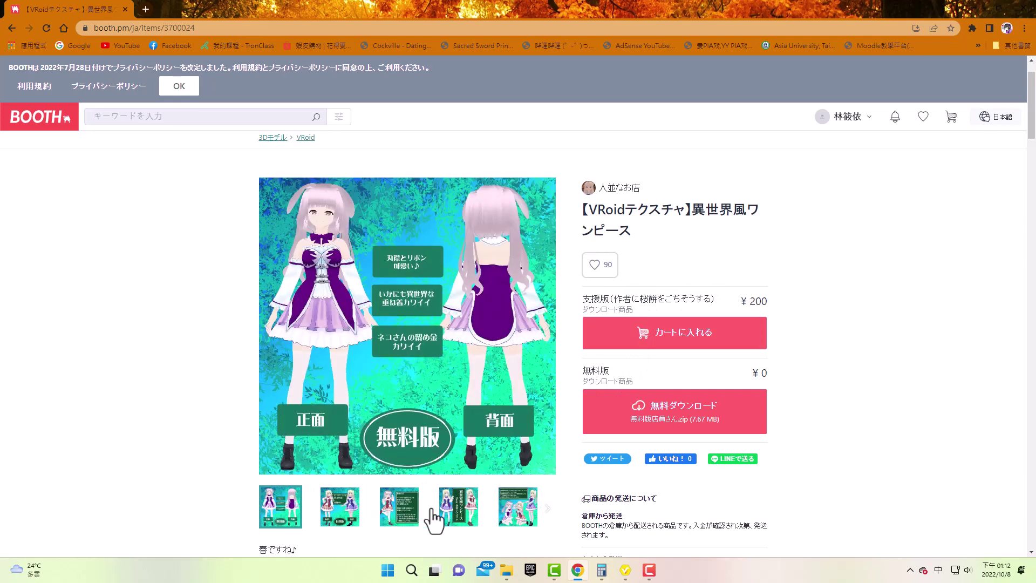
left_click(412, 520)
left_click(414, 522)
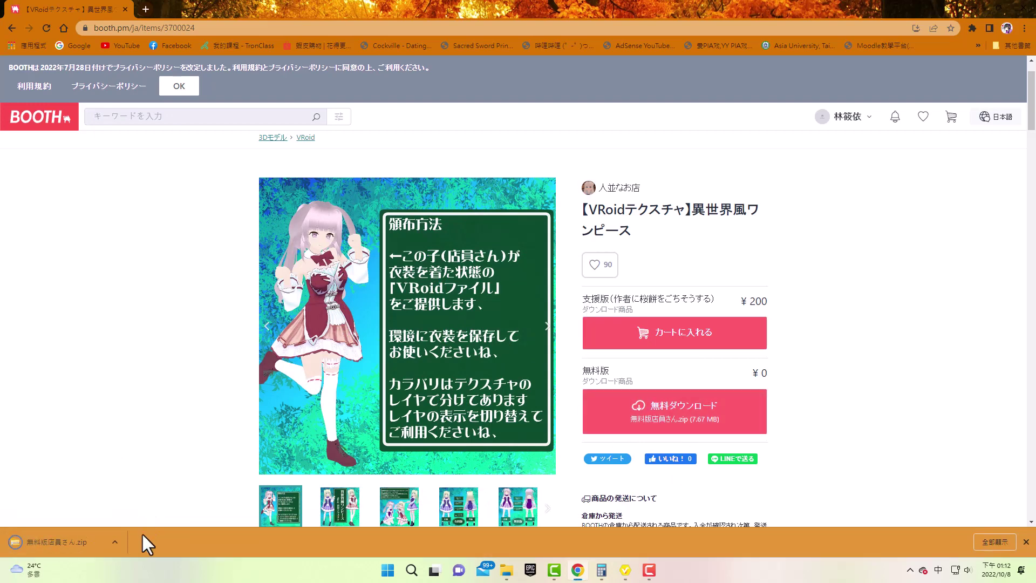
Extract 無料版店員さん.zip in Downloads, select its .vroid file, and minimise Chrome
left_click(113, 543)
left_click(140, 509)
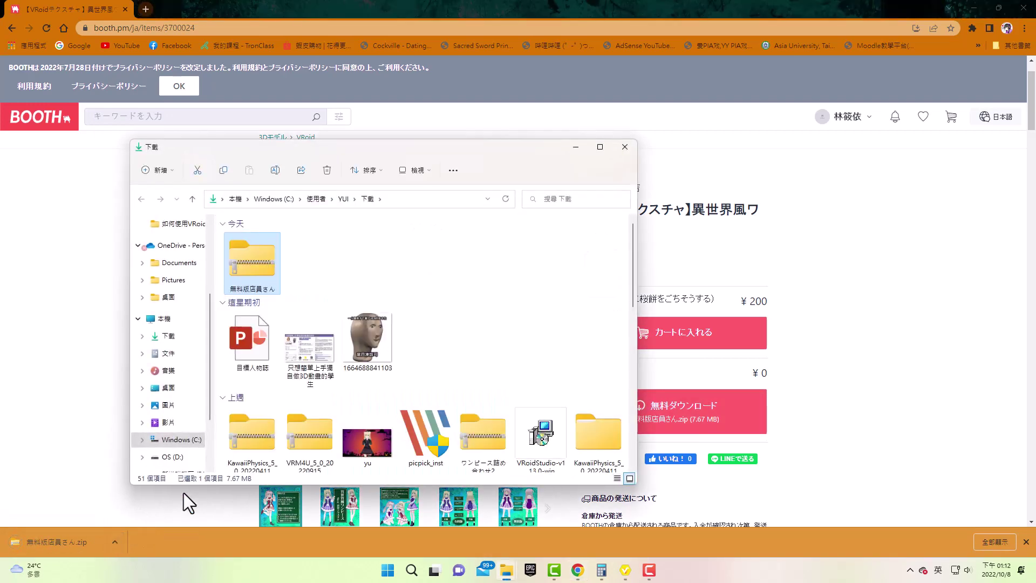
right_click(258, 277)
left_click(315, 126)
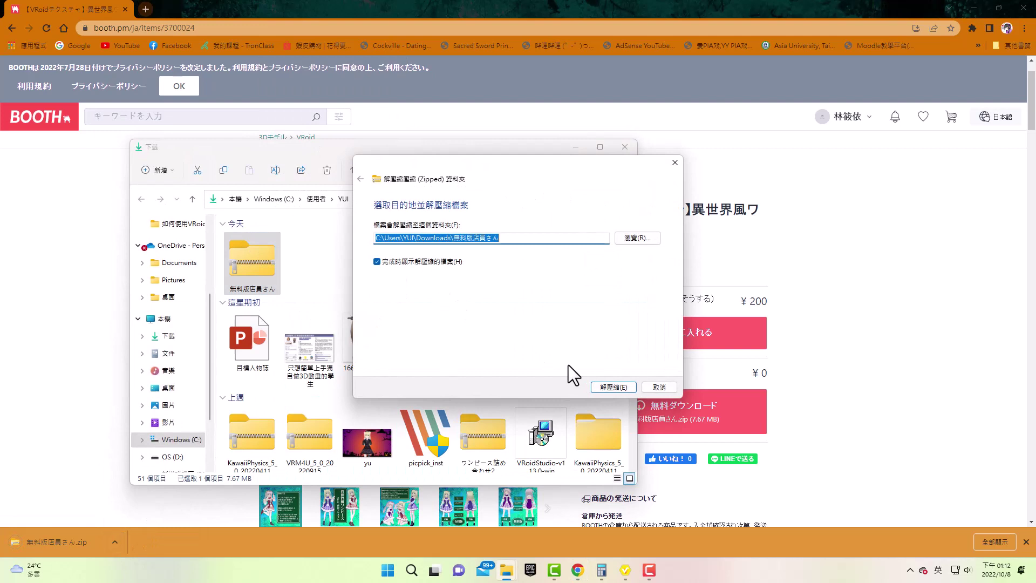
left_click(615, 386)
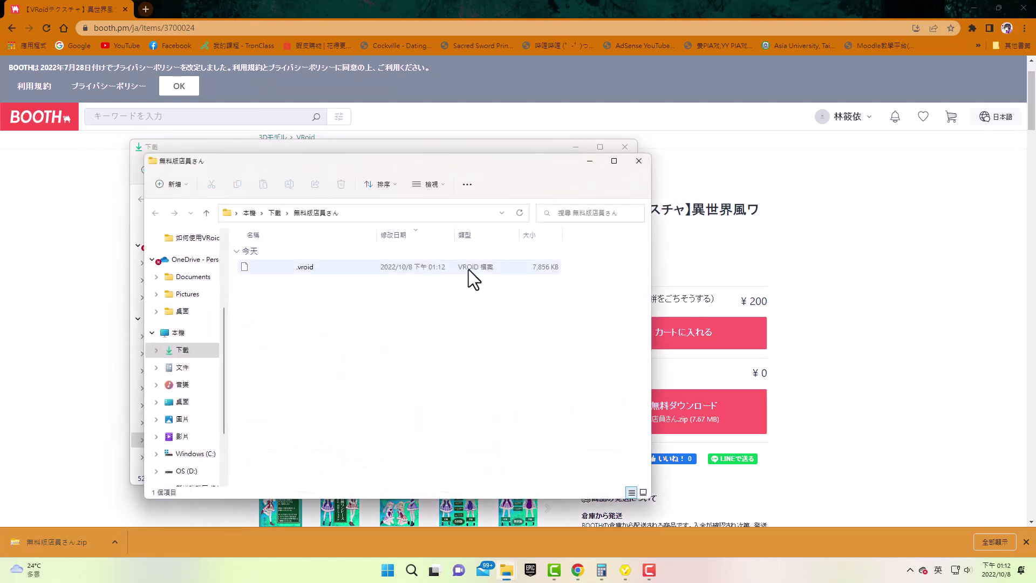
left_click(341, 266)
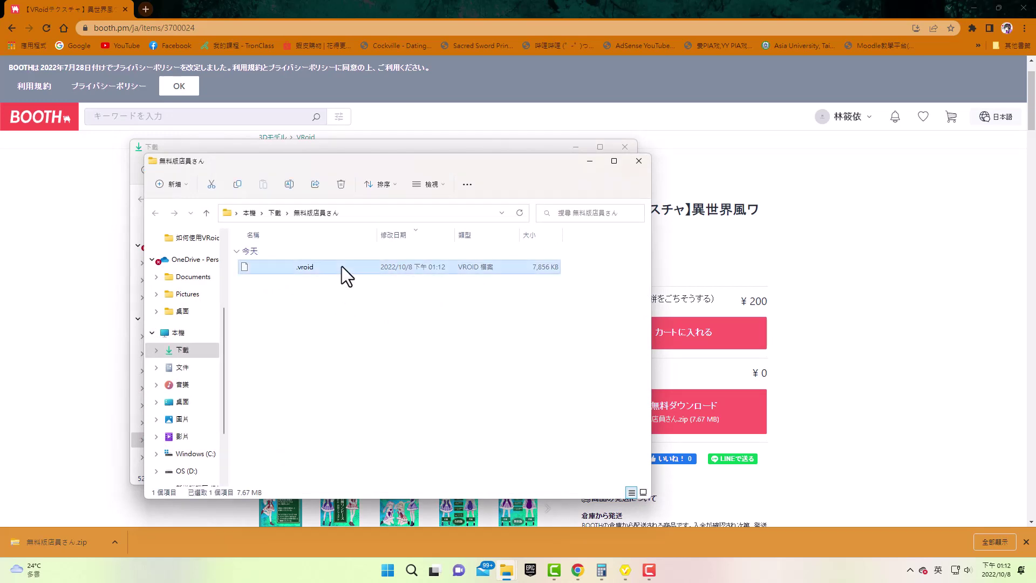
left_click(974, 5)
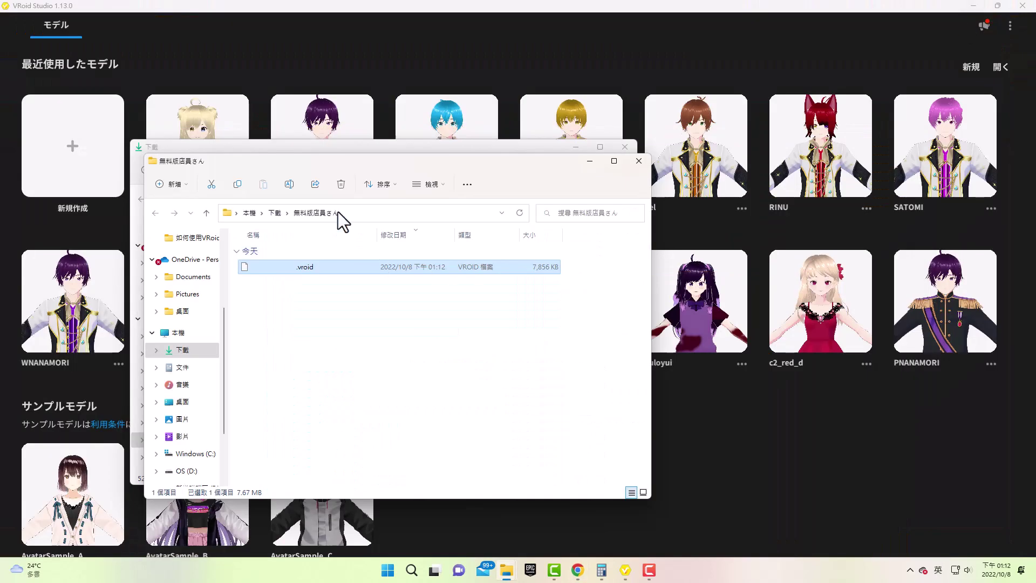
Open the .vroid model from the 無料版店員さん folder in VRoid Studio
left_click(752, 382)
left_click(1004, 64)
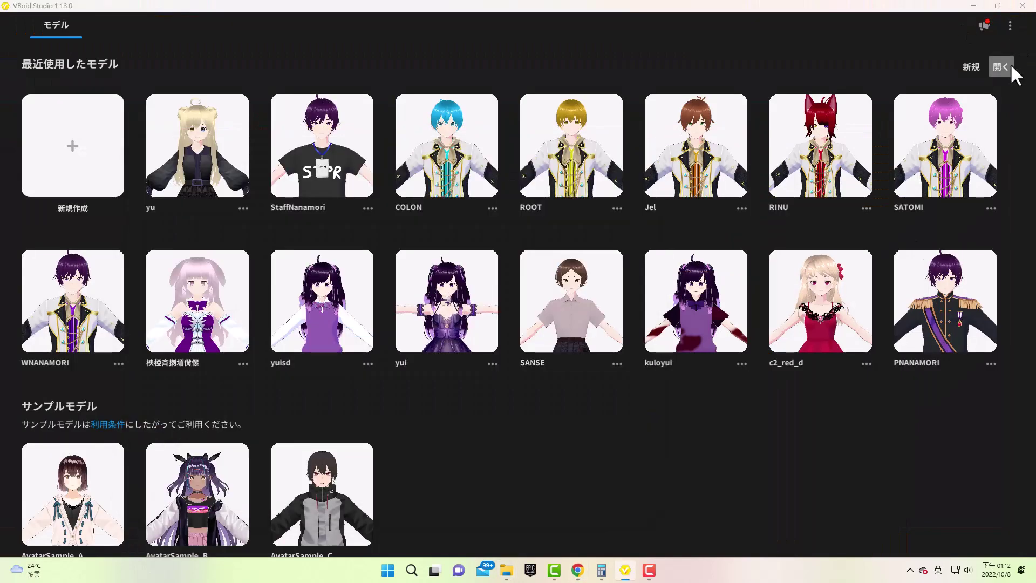
double_click(297, 267)
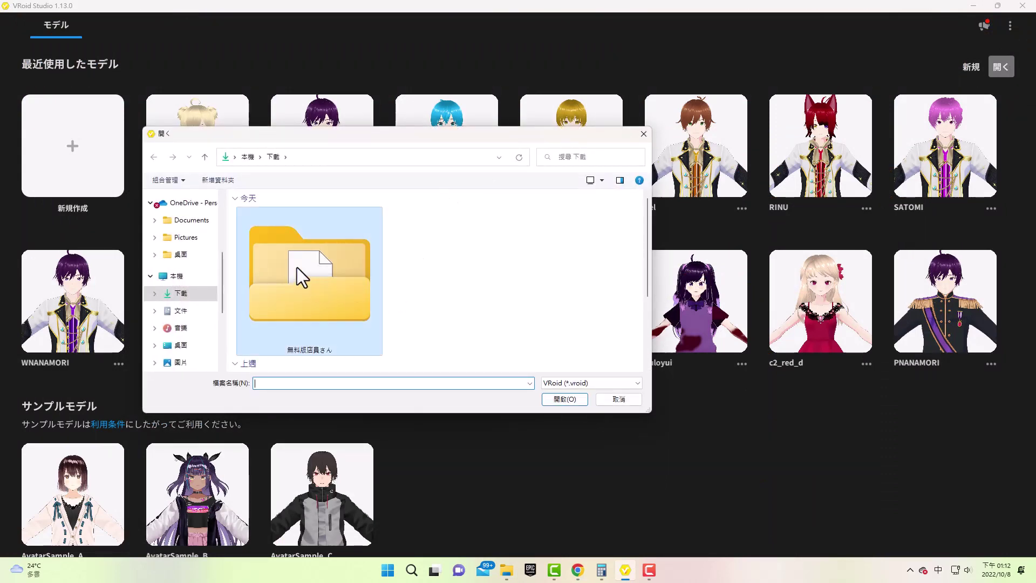
double_click(315, 227)
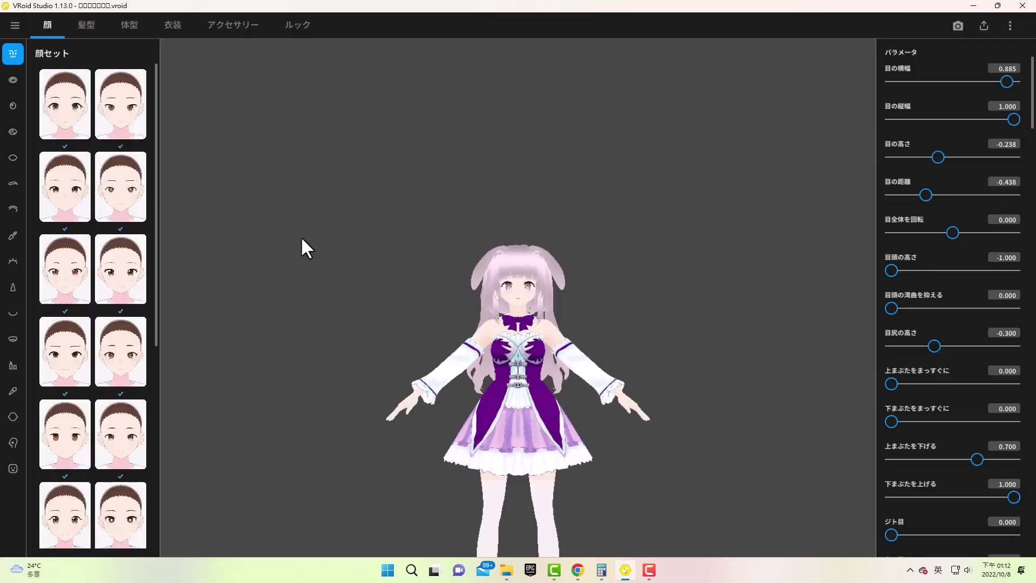
Save the unsaved purple one-piece dress in 衣装 > ワンピース > カスタム as a custom item
mouse_move(557, 438)
right_mouse_down()
mouse_move(543, 471)
mouse_move(572, 464)
mouse_move(557, 388)
mouse_move(517, 341)
mouse_move(445, 342)
mouse_move(526, 337)
right_mouse_up()
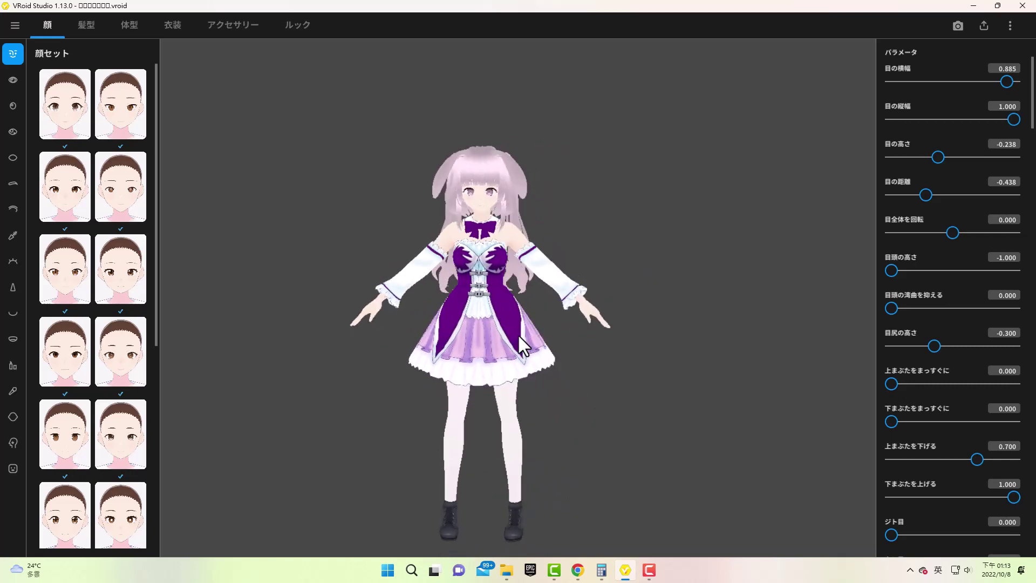
left_click(167, 22)
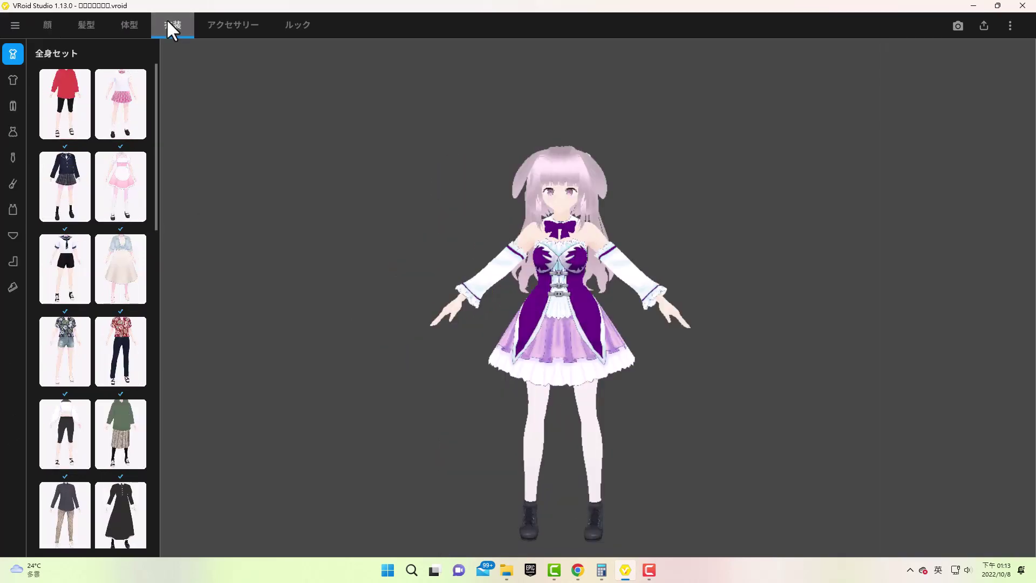
left_click(12, 80)
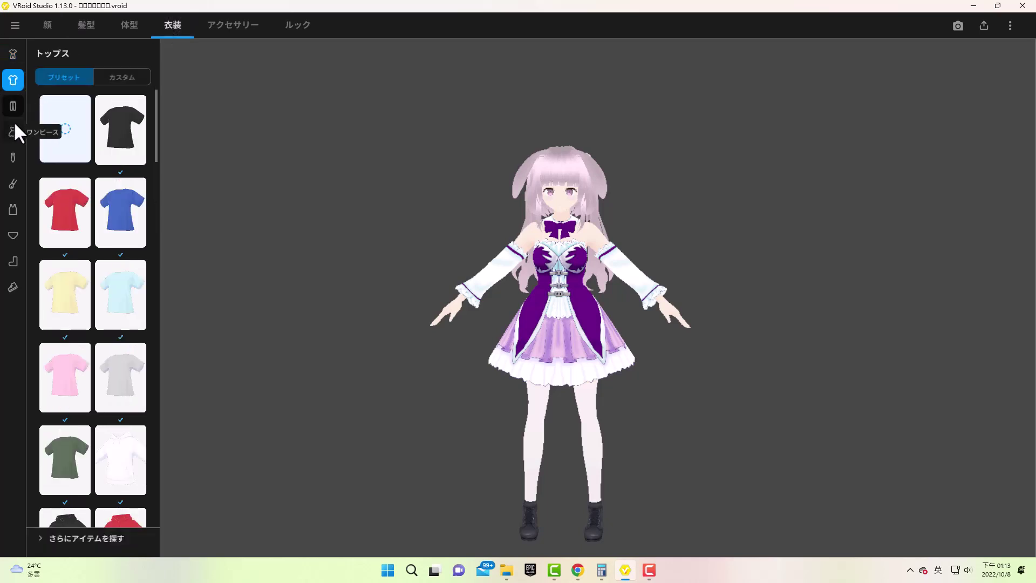
left_click(12, 106)
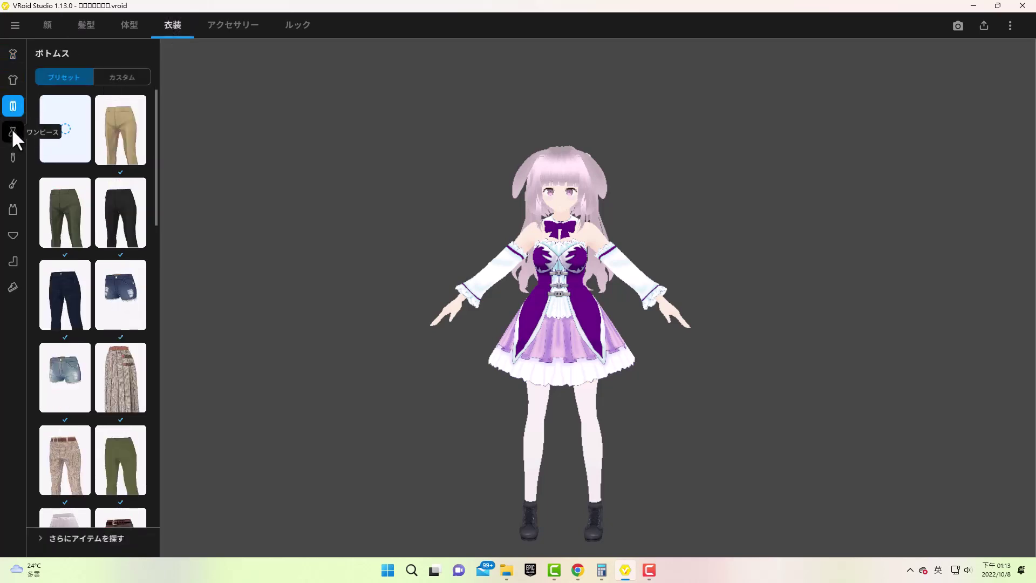
left_click(11, 129)
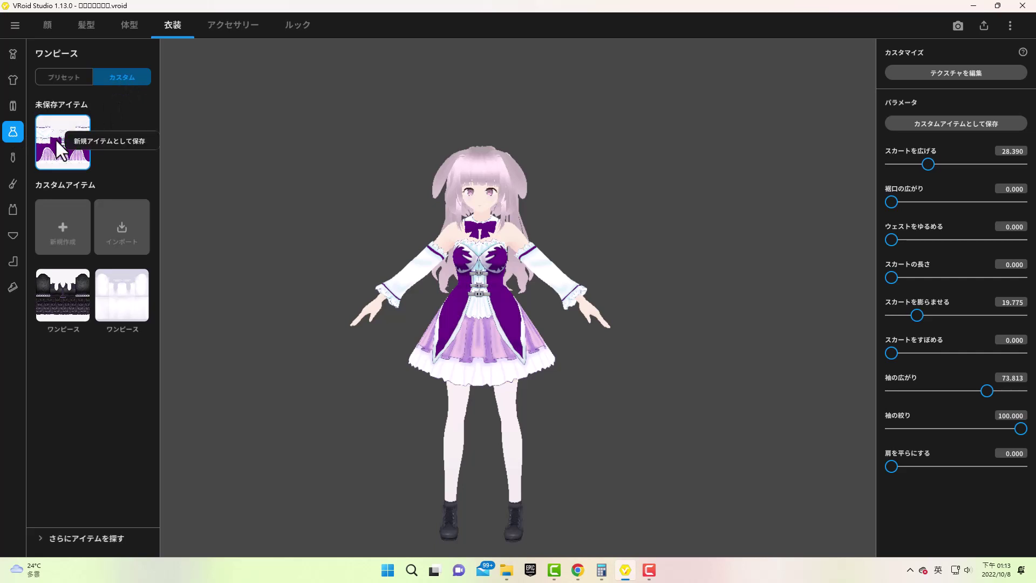
left_click(116, 139)
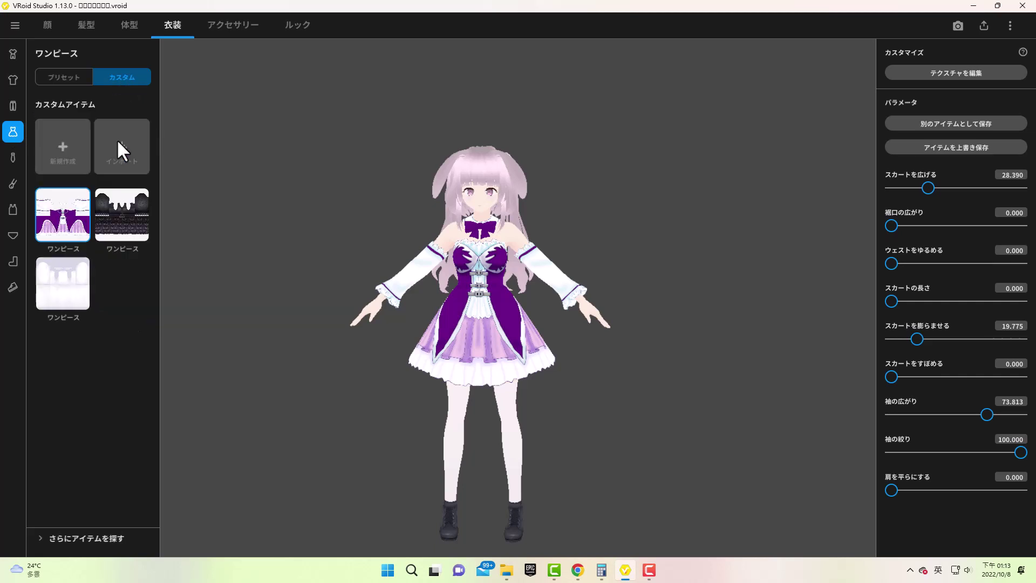
Save the unsaved purple neck bow in 首飾り as a custom item
left_click(13, 156)
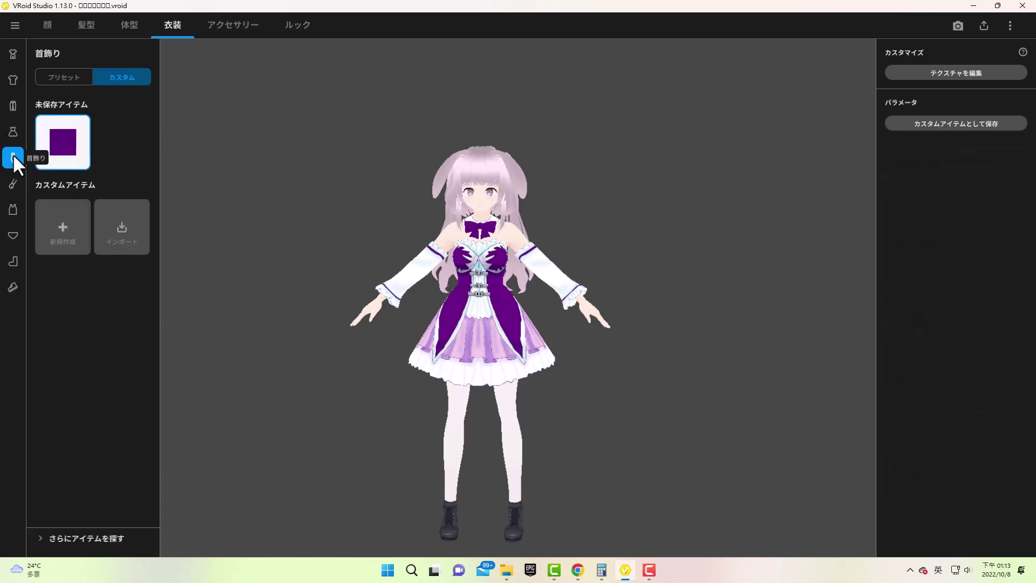
right_click(78, 147)
left_click(108, 144)
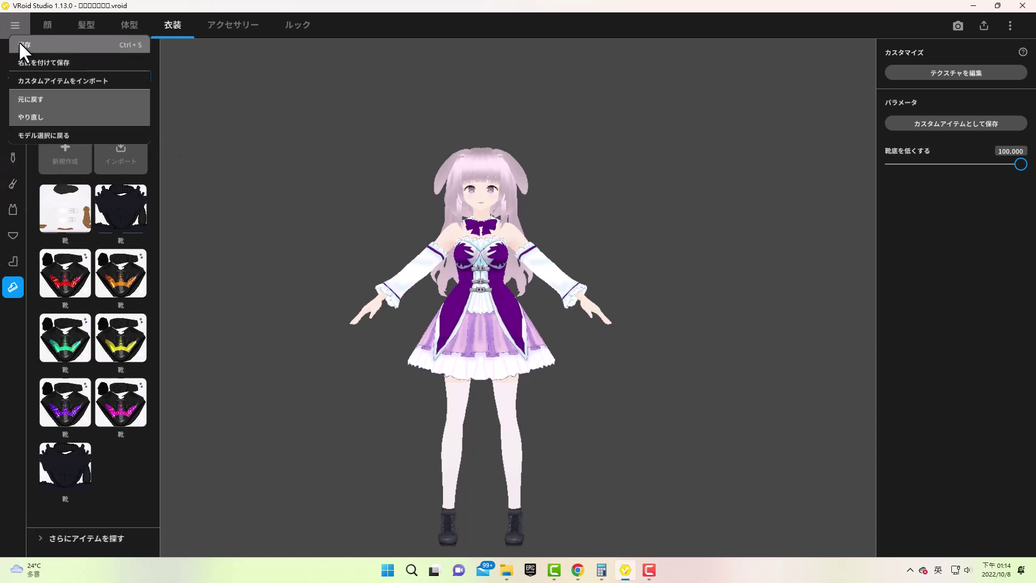
left_click(19, 45)
left_click(13, 26)
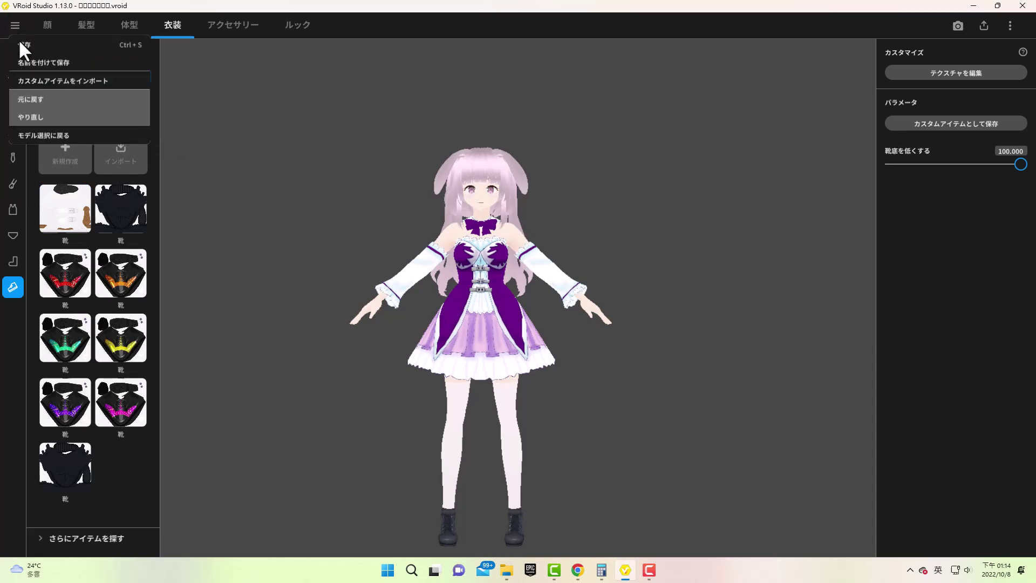
Go back to the yu model and dress it in the saved purple one-piece dress
left_click(48, 136)
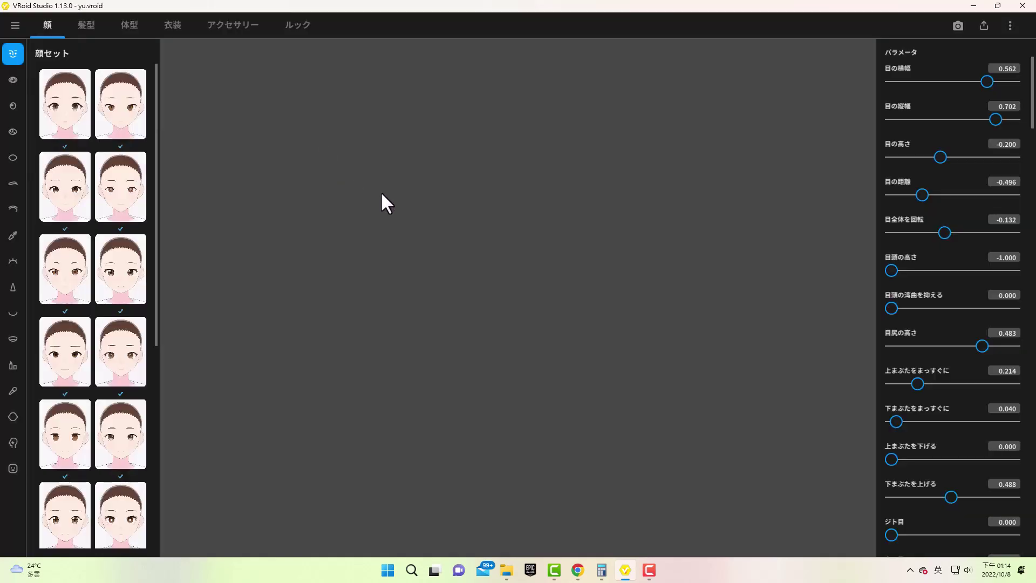
left_click(164, 24)
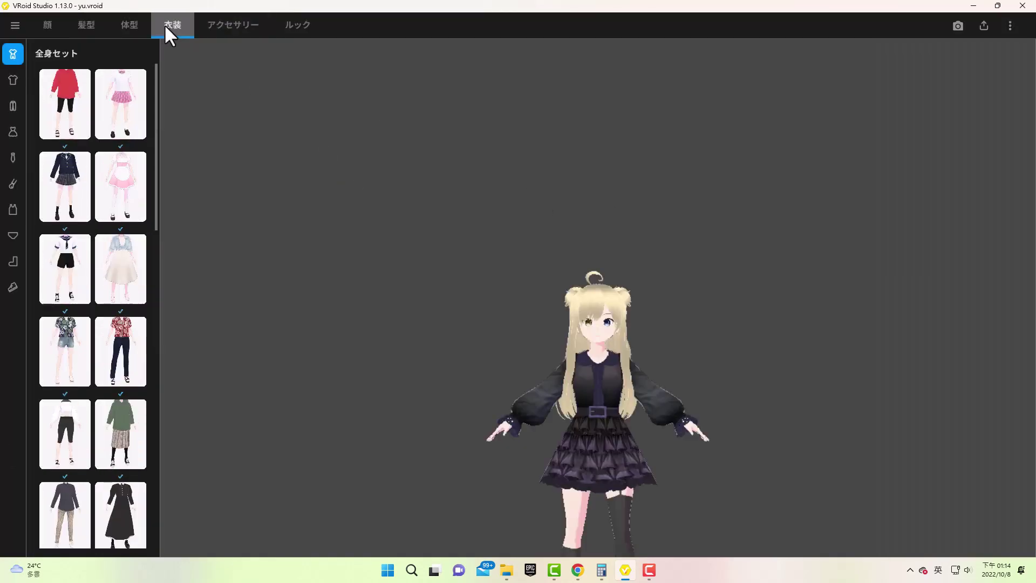
left_click(11, 133)
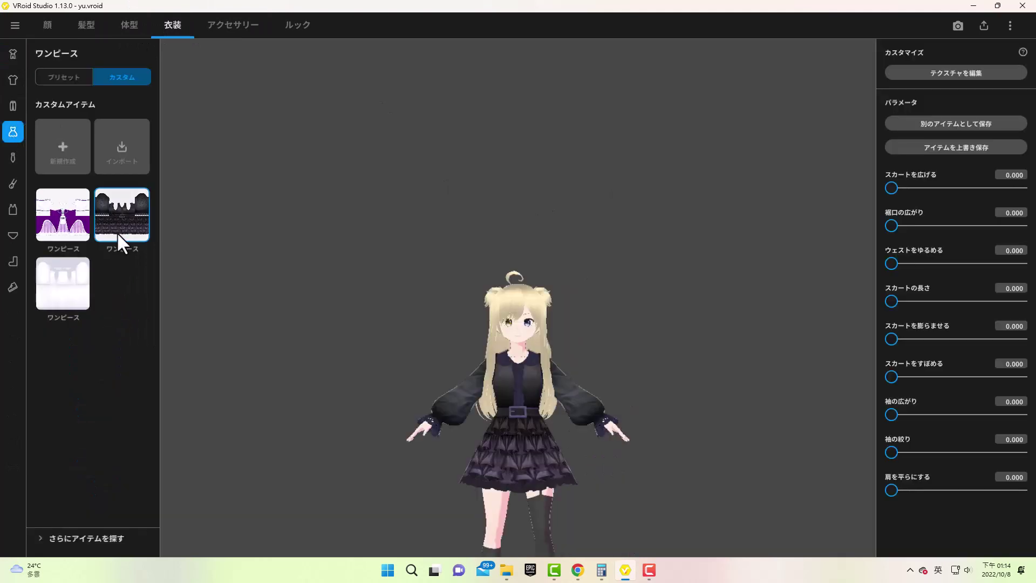
left_click(62, 231)
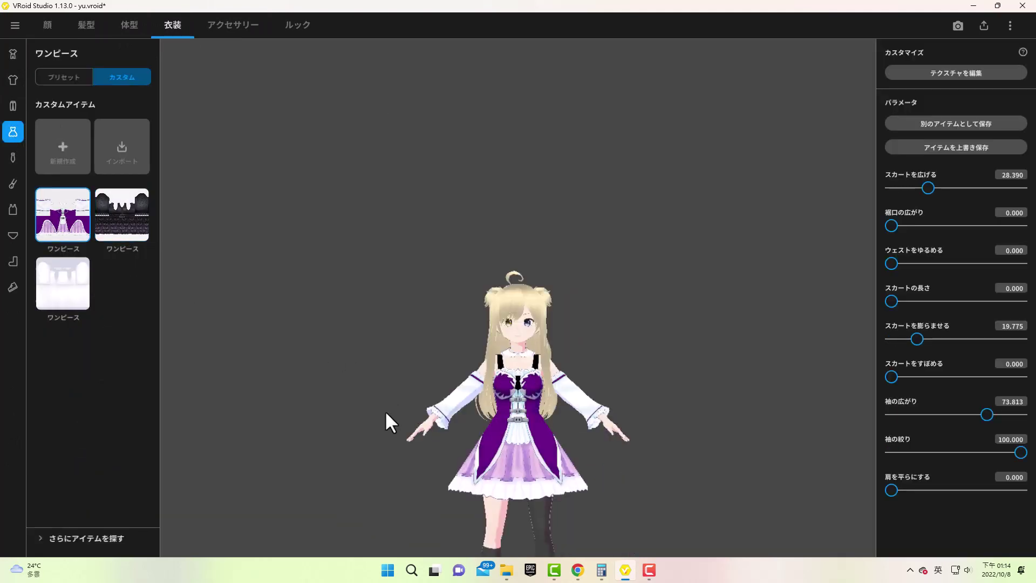
mouse_move(375, 438)
left_mouse_down()
mouse_move(452, 439)
mouse_move(379, 430)
left_mouse_up()
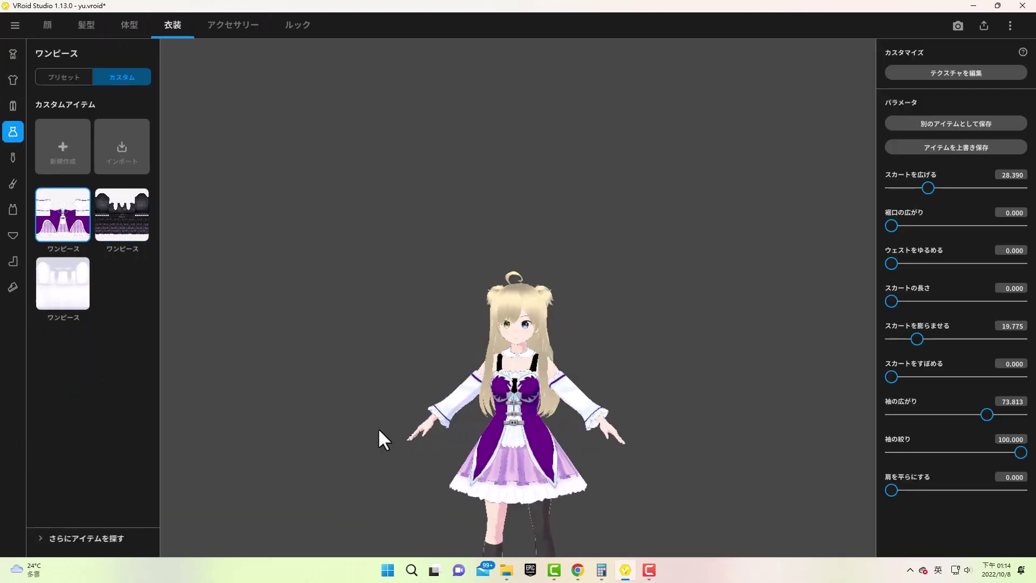
Add the saved purple neck bow from 首飾り > カスタム to the avatar
left_click(13, 157)
left_click(122, 77)
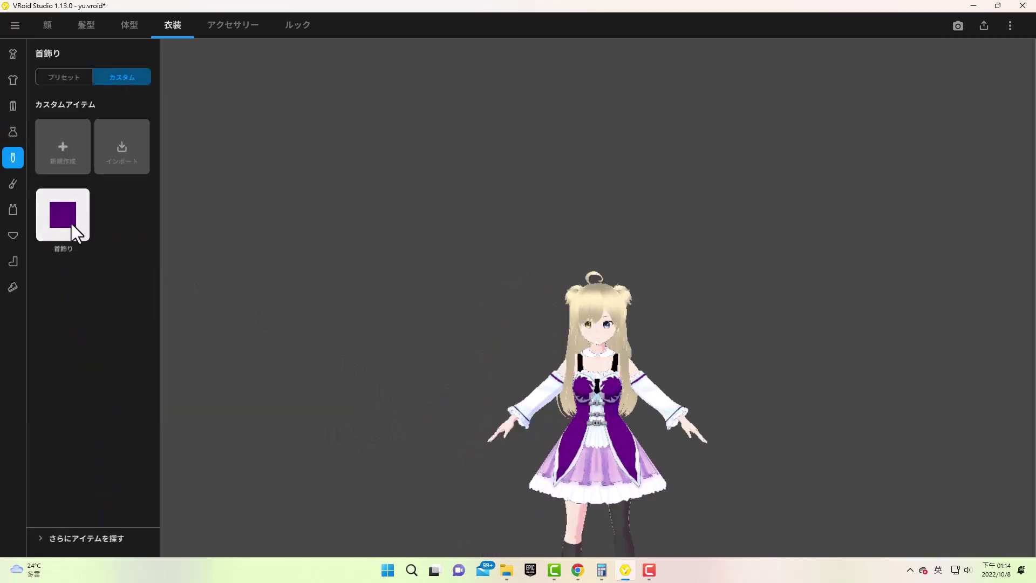
left_click(74, 228)
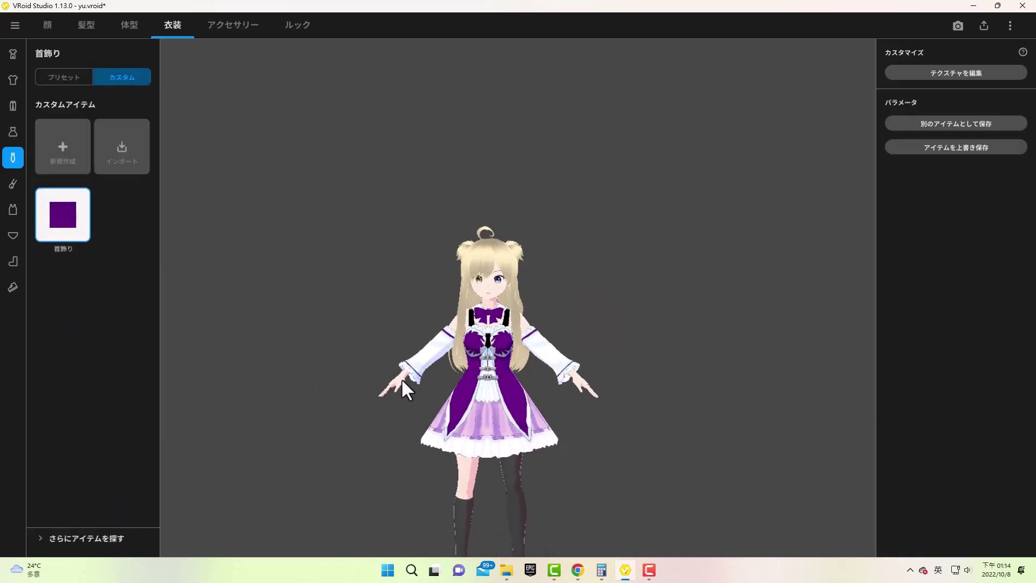
scroll(386, 361, "up", 4)
scroll(386, 361, "up", 2)
scroll(386, 362, "up", 3)
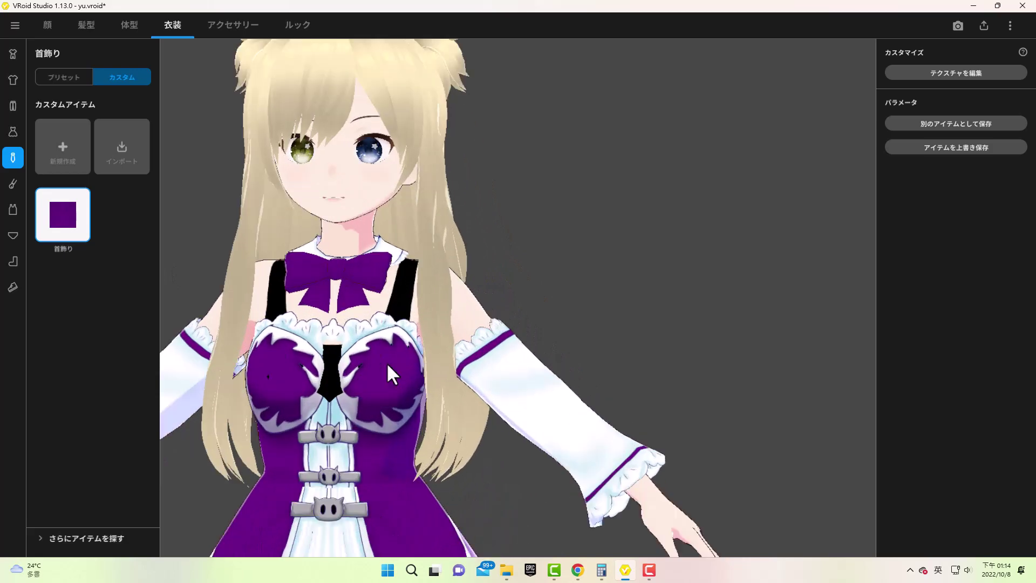
mouse_move(386, 362)
left_mouse_down()
mouse_move(277, 435)
mouse_move(301, 417)
mouse_move(335, 428)
mouse_move(301, 430)
mouse_move(310, 430)
left_mouse_up()
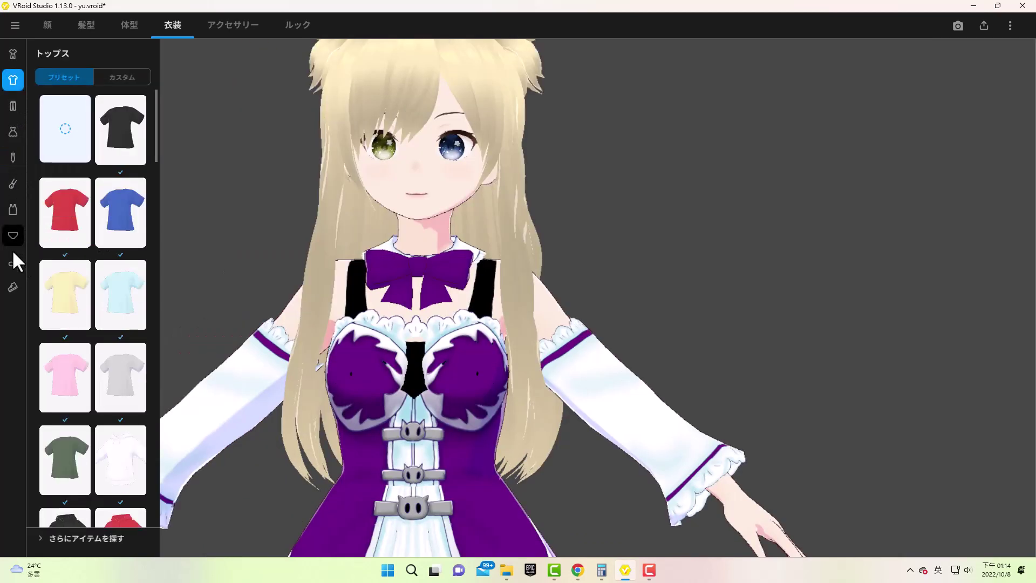
Switch the upper-body innerwear to a strapless preset
left_click(13, 235)
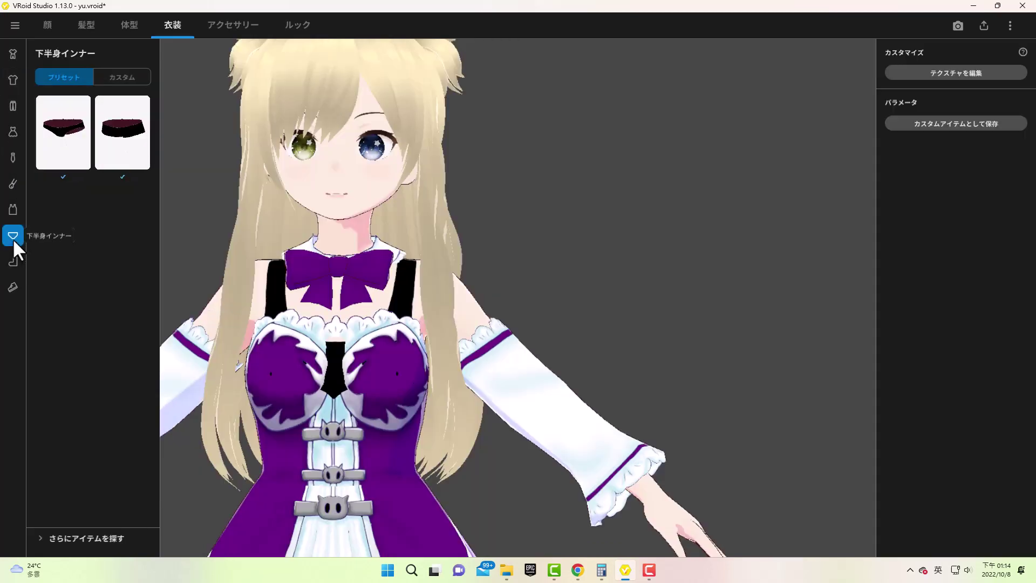
left_click(12, 210)
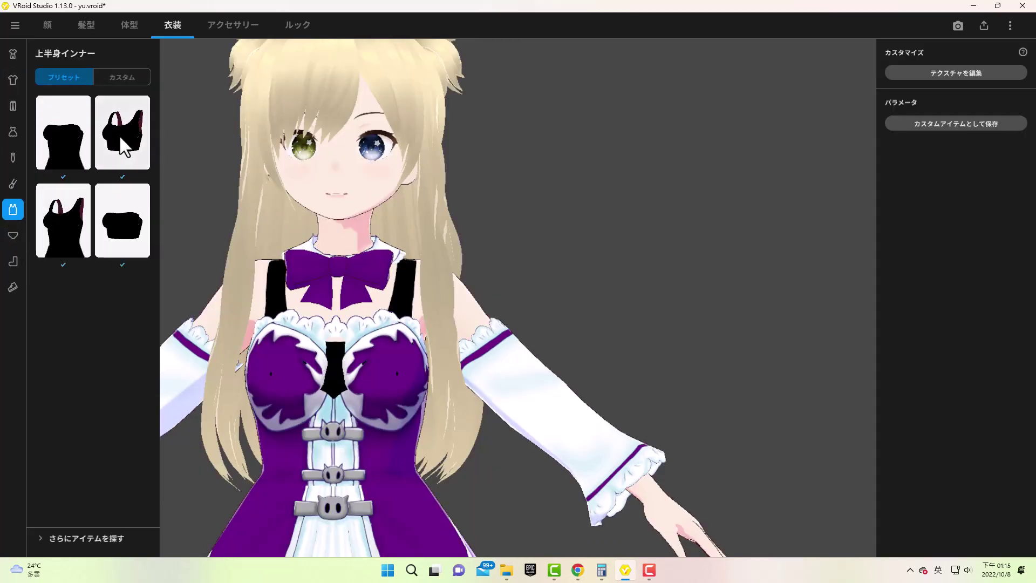
left_click(120, 138)
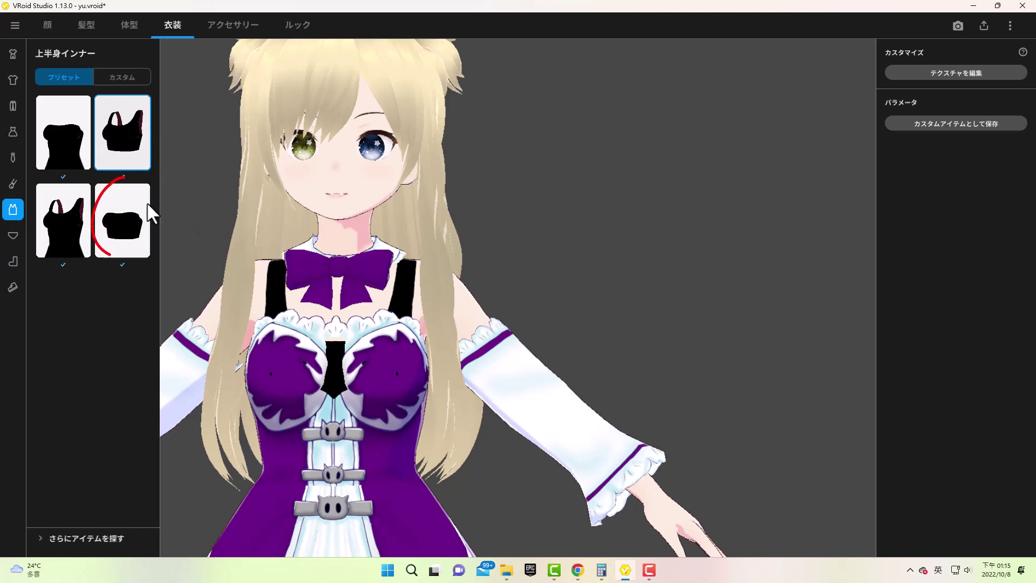
left_click(140, 216)
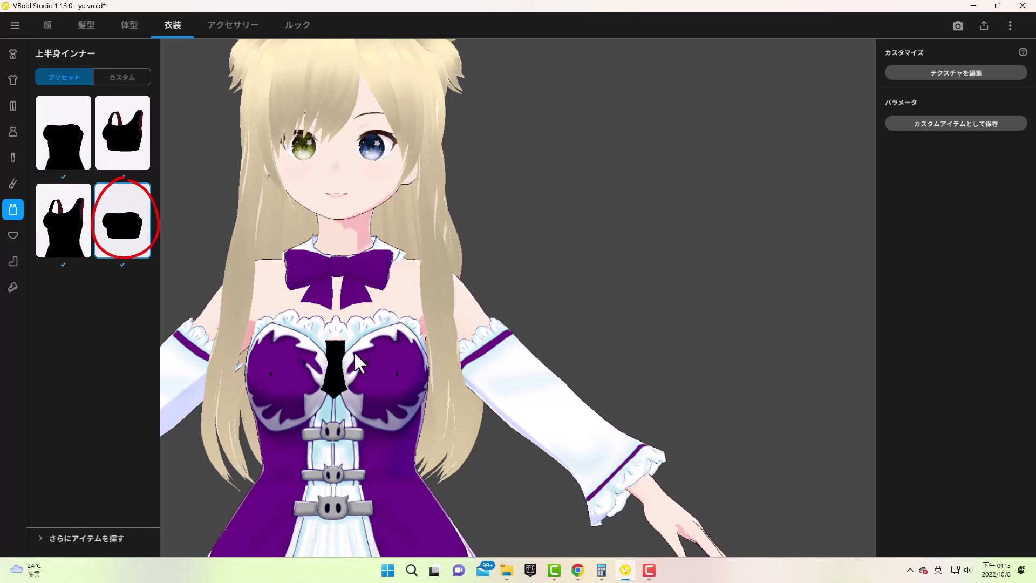
Erase the black chest band on the innerwear texture with a 248 brush, saving it as a new item
left_click(966, 75)
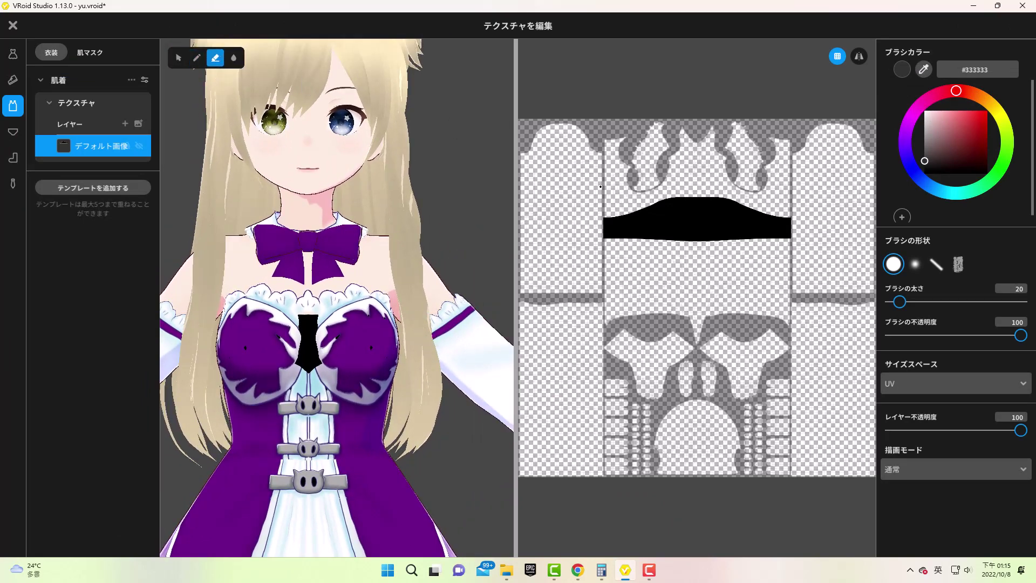
key("e")
left_click_drag(899, 302, 998, 302)
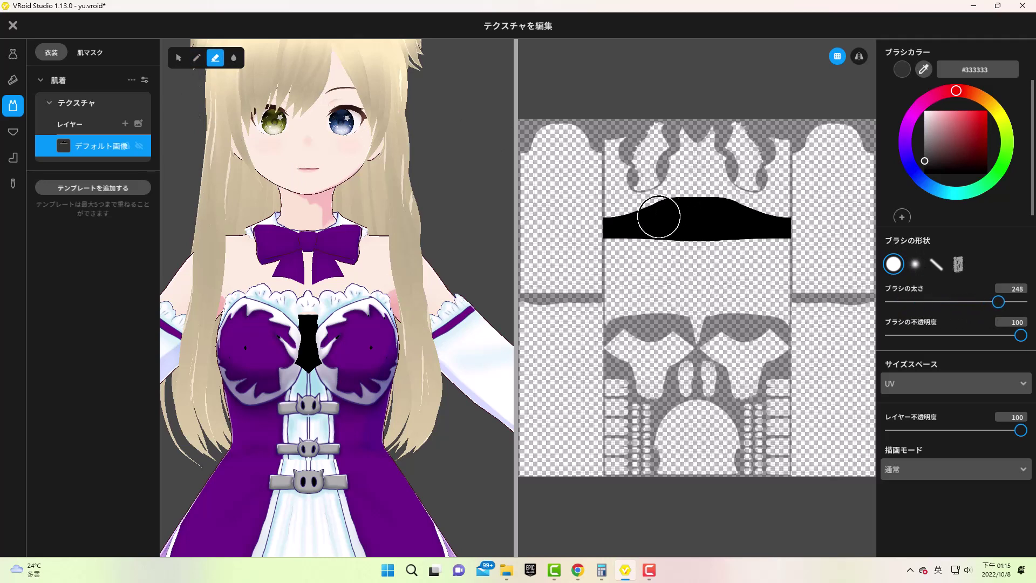
mouse_move(655, 216)
left_mouse_down()
mouse_move(713, 211)
mouse_move(781, 231)
mouse_move(615, 225)
left_mouse_up()
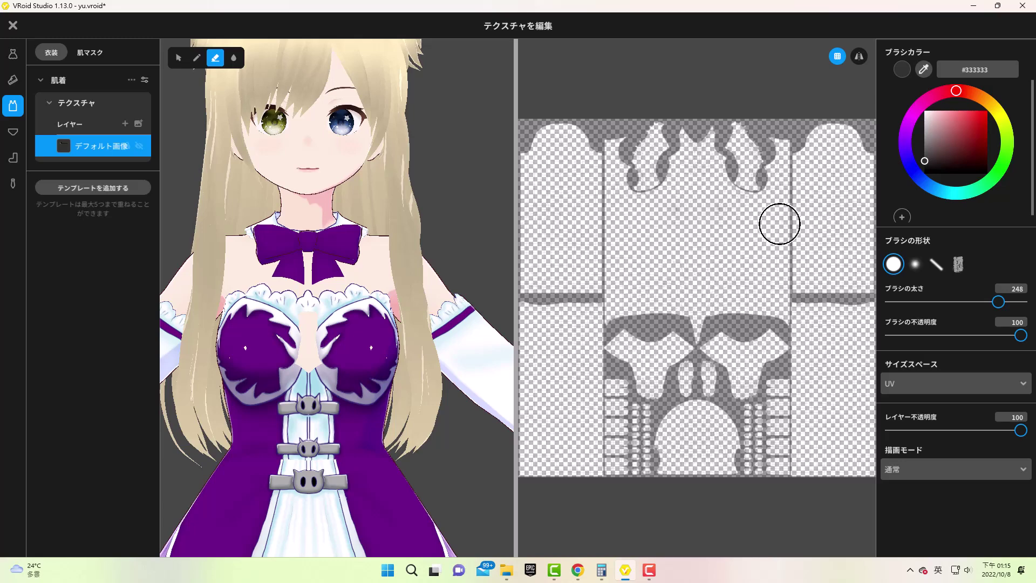
mouse_move(464, 243)
right_mouse_down()
mouse_move(398, 241)
mouse_move(455, 236)
mouse_move(417, 239)
right_mouse_up()
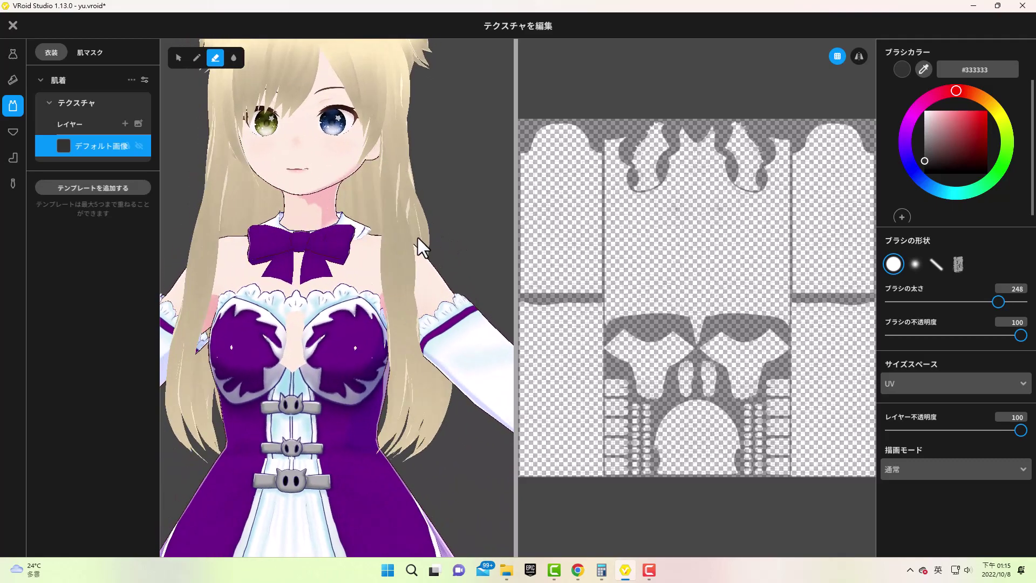
left_click(17, 24)
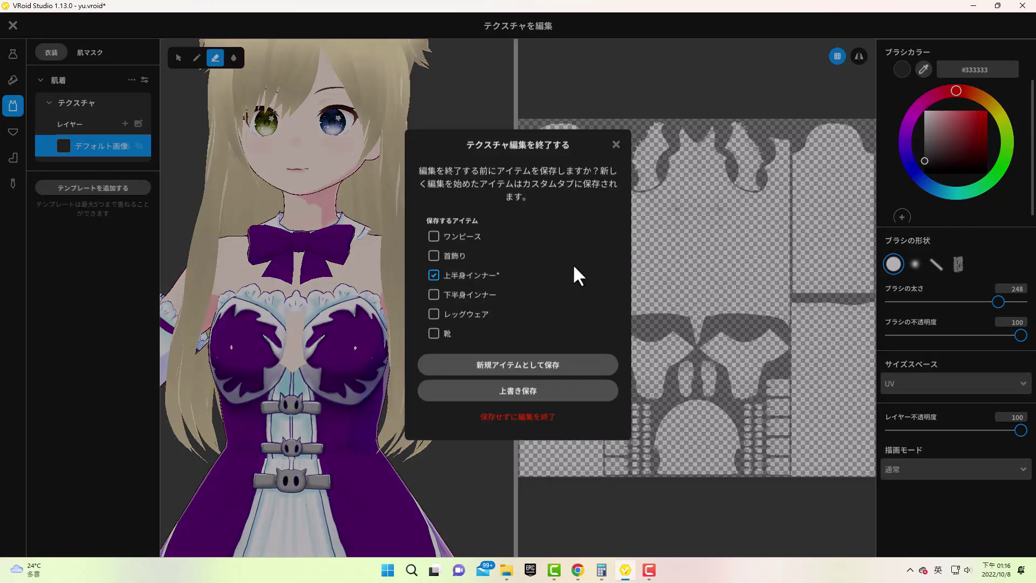
left_click(523, 365)
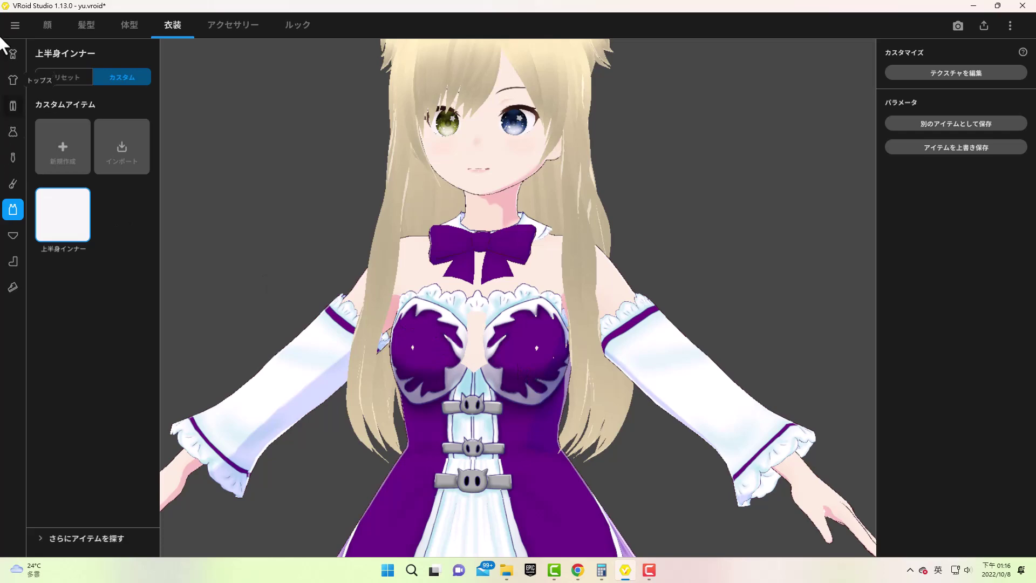
Apply the first 肌 skin from 体型 > カスタム and open its texture for editing
left_click(13, 131)
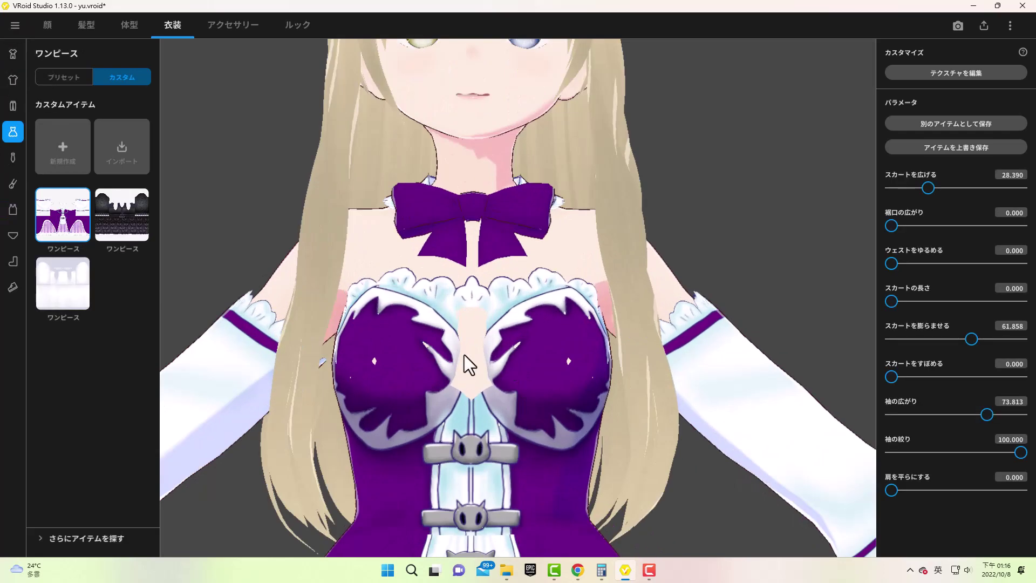
scroll(514, 352, "down", 5)
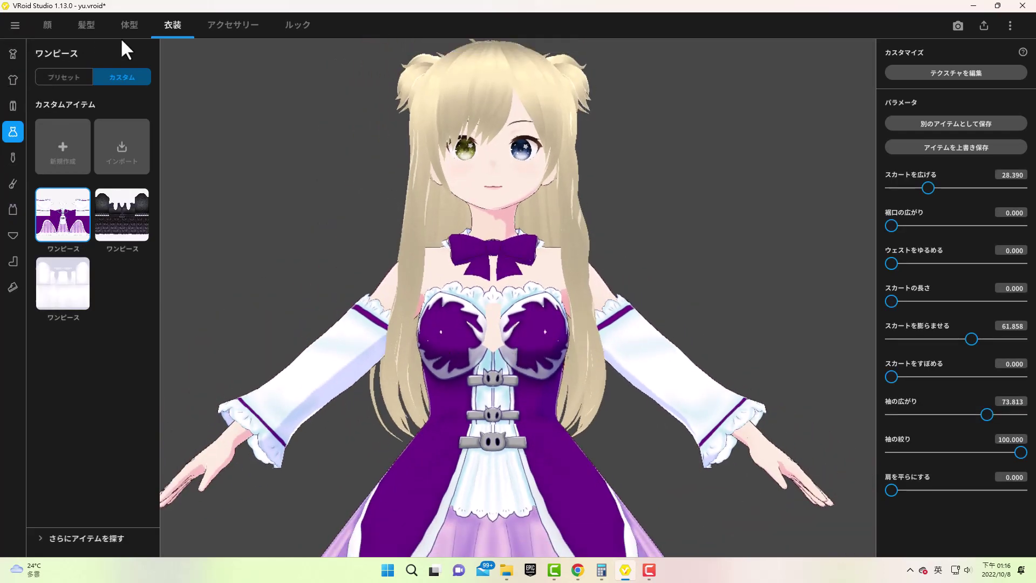
left_click(133, 21)
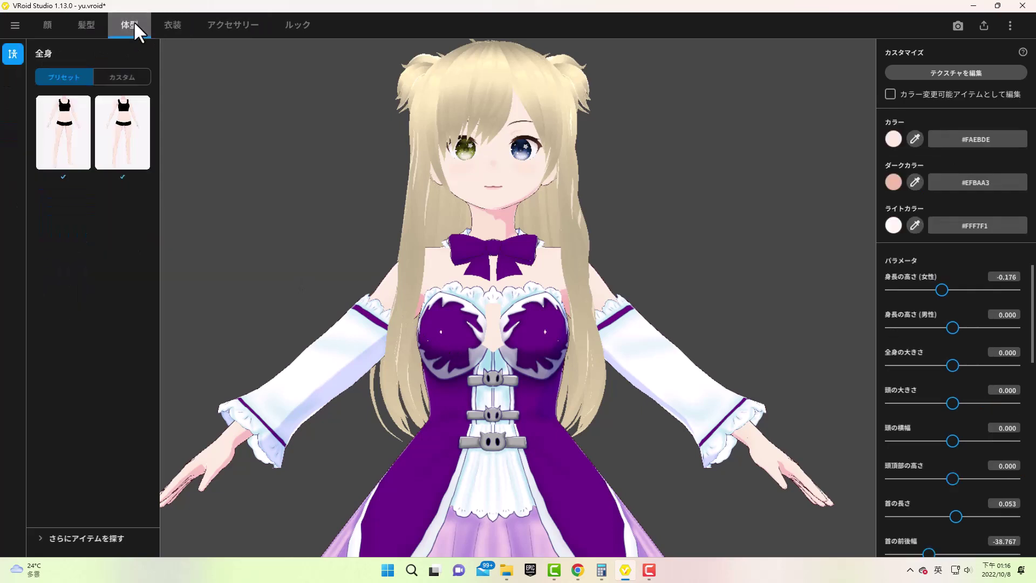
left_click(124, 77)
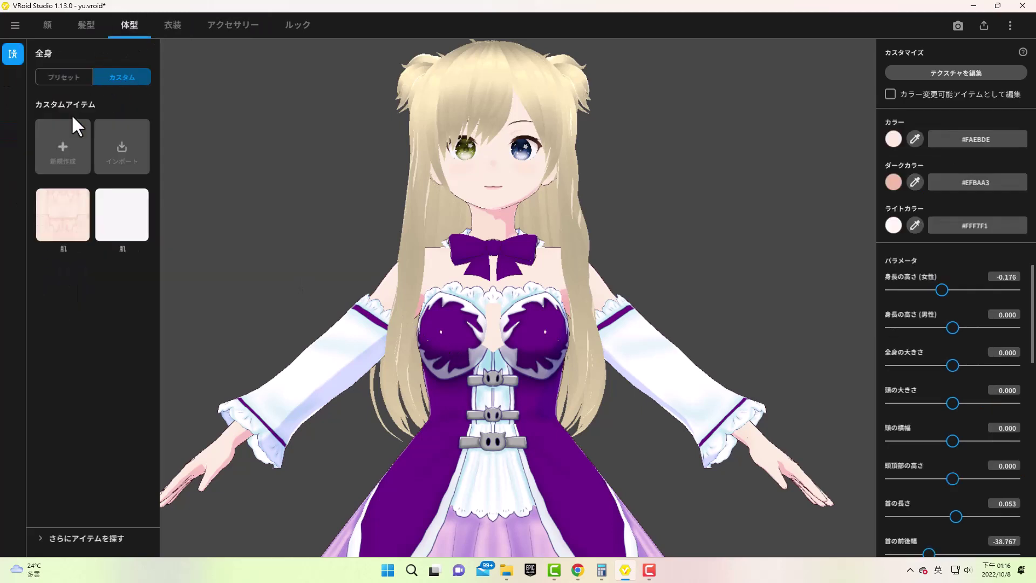
left_click(73, 236)
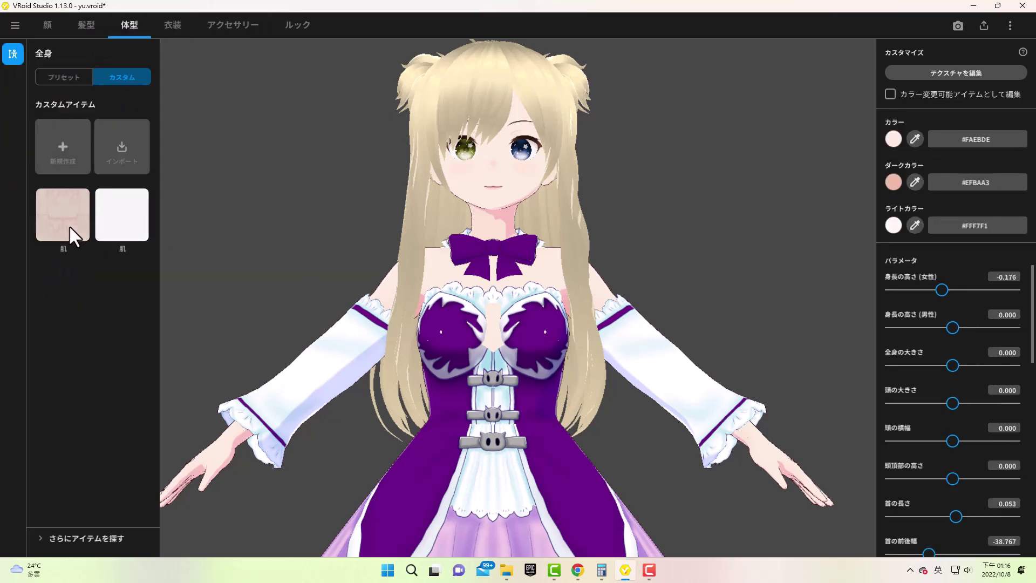
left_click(952, 70)
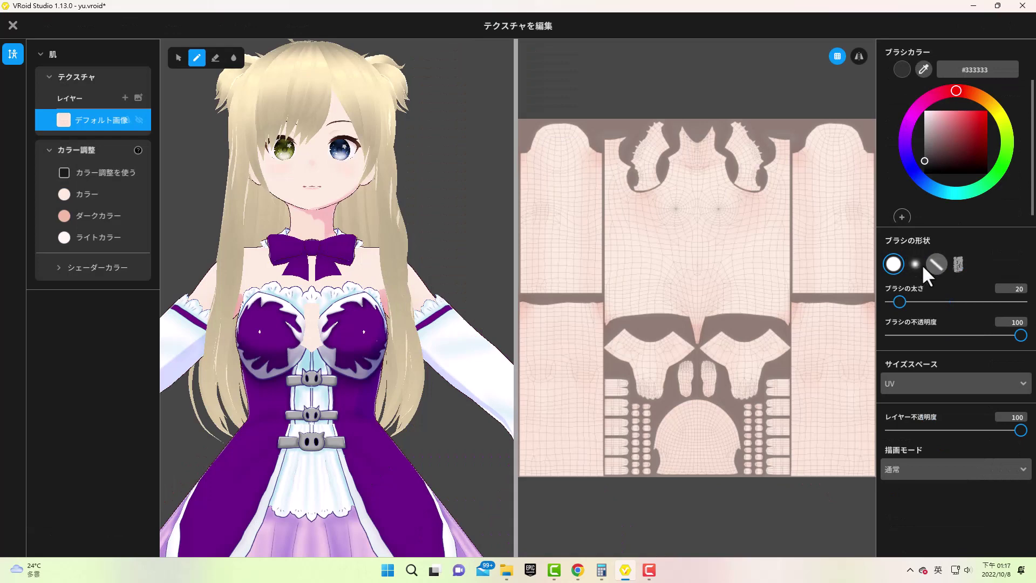
Erase a patch of the chest area on the skin UV texture
left_click(216, 59)
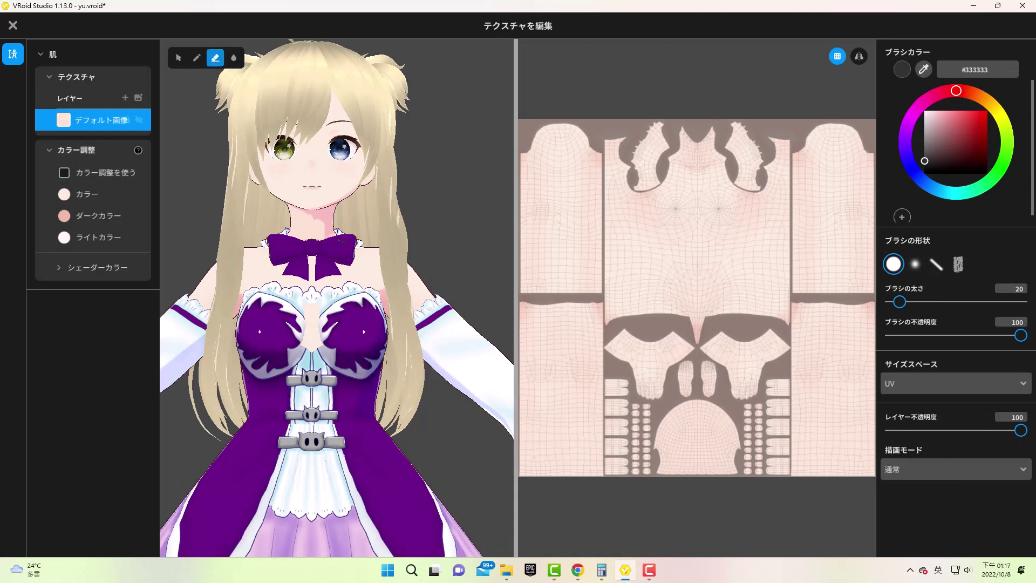
scroll(287, 381, "up", 3)
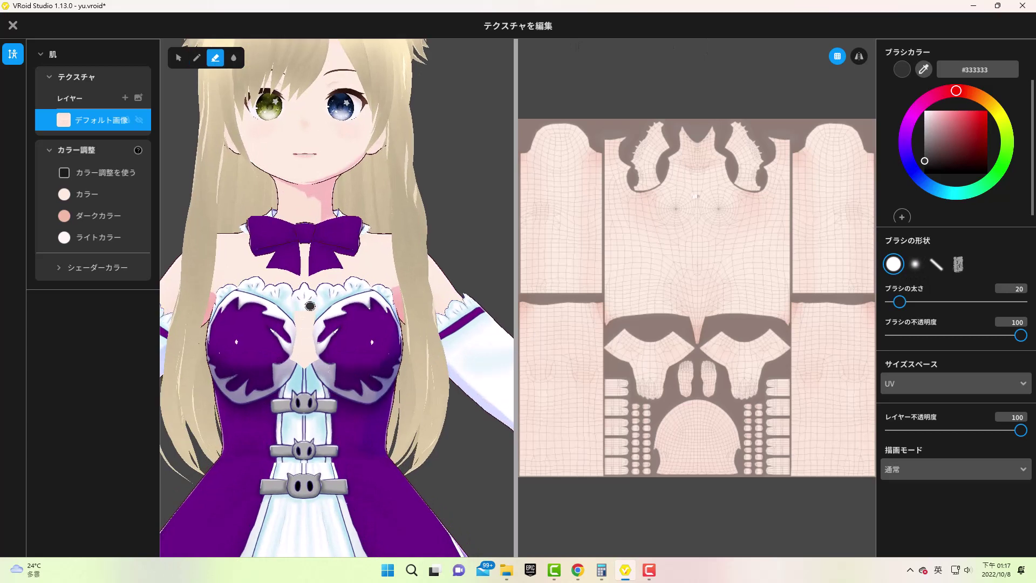
mouse_move(291, 304)
left_mouse_down()
mouse_move(313, 331)
mouse_move(300, 366)
left_mouse_up()
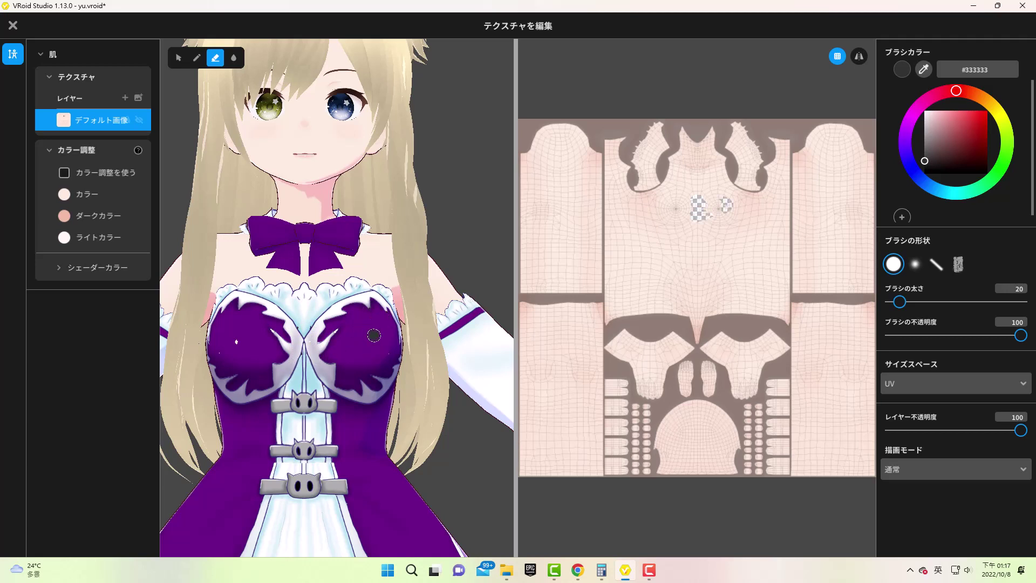
left_click_drag(375, 335, 334, 376)
left_click(229, 353)
left_click_drag(221, 331, 283, 339)
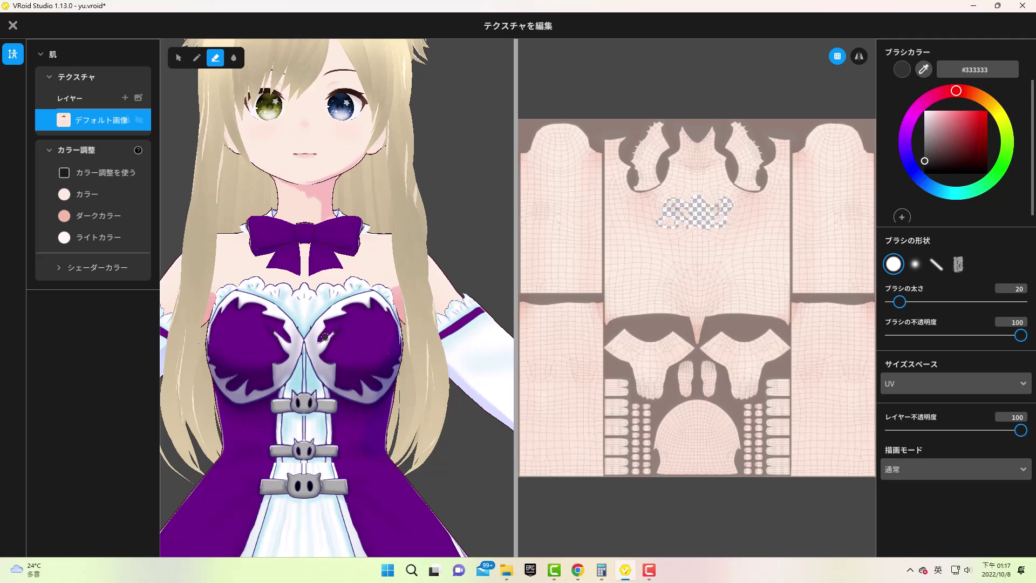
scroll(322, 409, "down", 2)
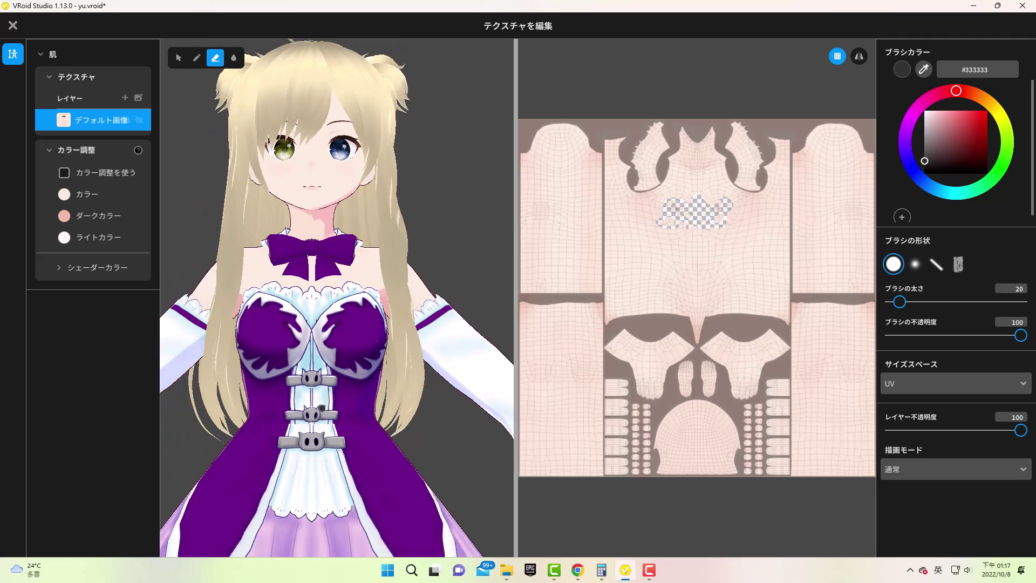
right_click_drag(322, 409, 410, 408)
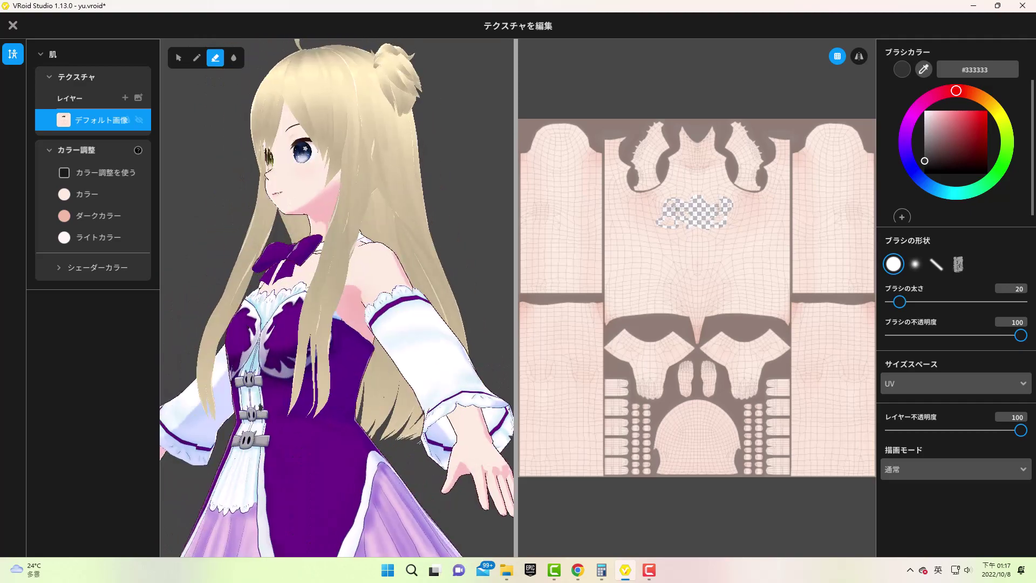
mouse_move(410, 408)
right_mouse_down()
mouse_move(313, 430)
mouse_move(320, 411)
right_mouse_up()
scroll(313, 430, "down", 2)
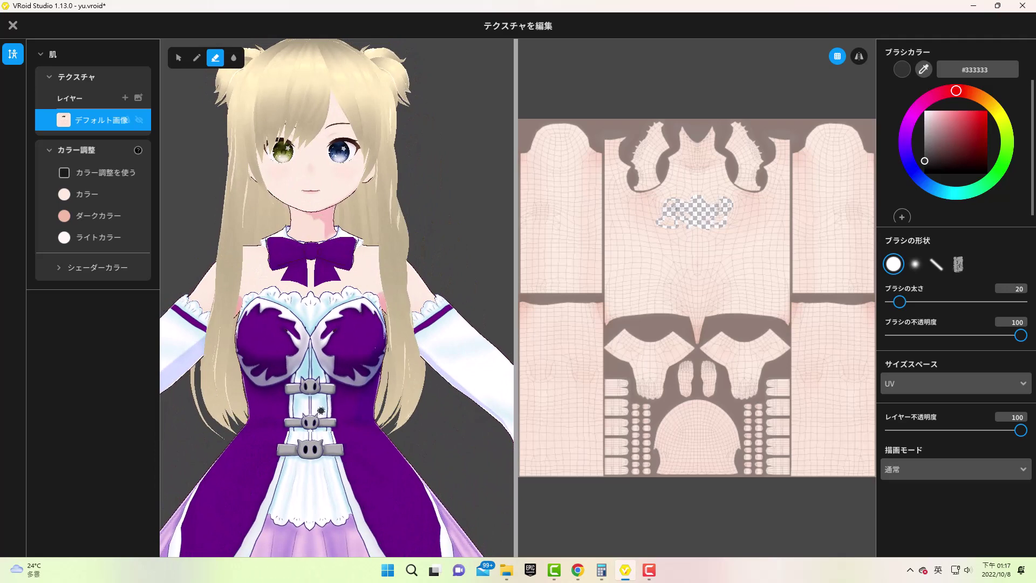
scroll(320, 411, "down", 1)
scroll(321, 411, "down", 1)
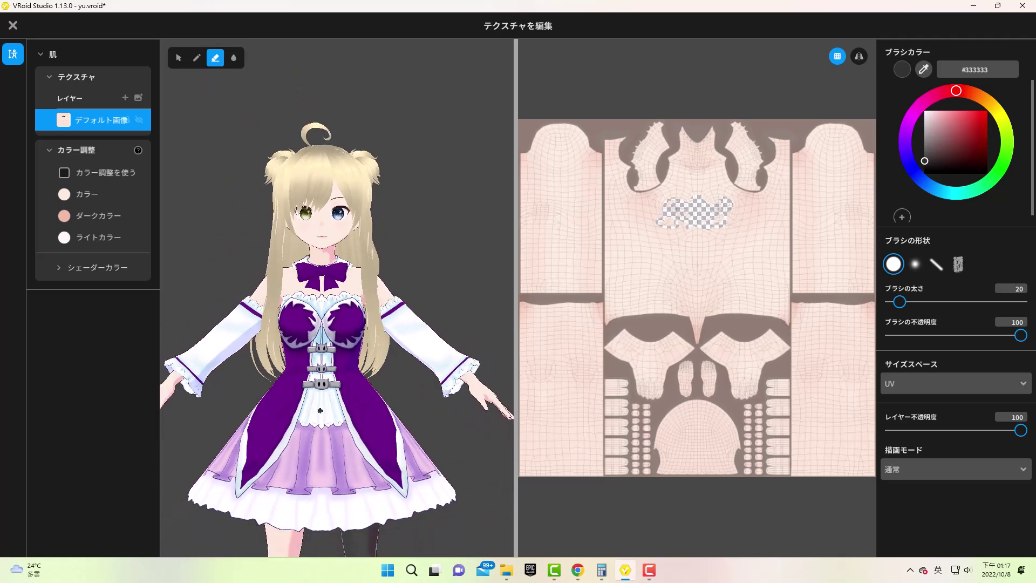
scroll(320, 410, "up", 1)
scroll(321, 411, "down", 2)
scroll(320, 411, "up", 1)
scroll(321, 411, "up", 1)
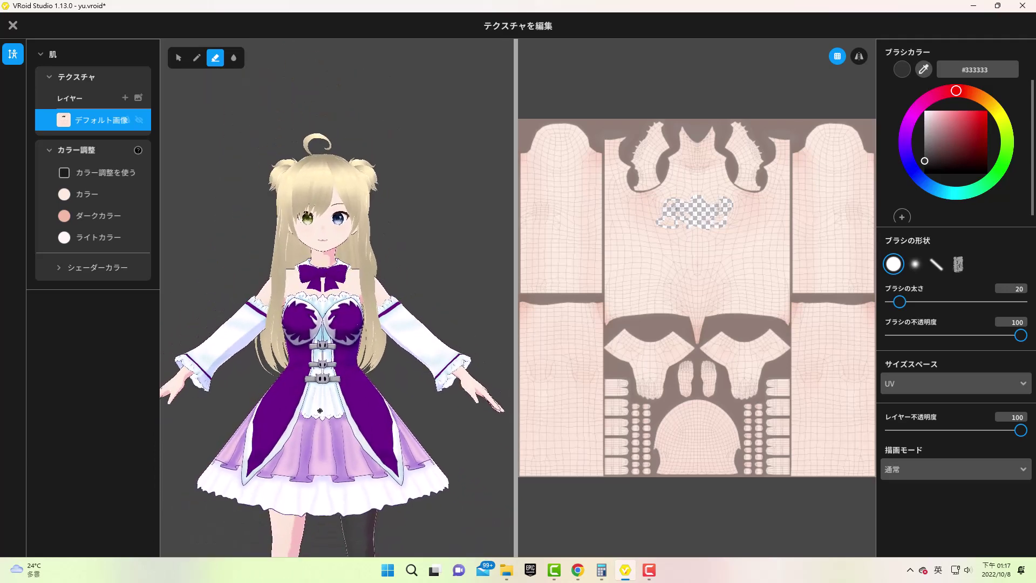
scroll(320, 410, "up", 1)
Exit the editor without saving and save the edited skin as a new custom 肌 item
left_click(13, 25)
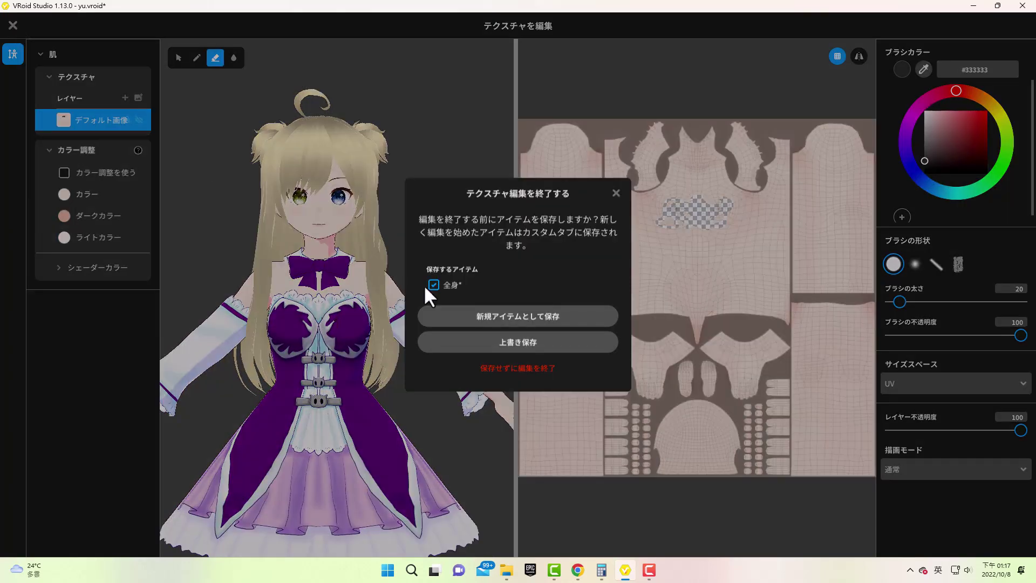
left_click(502, 367)
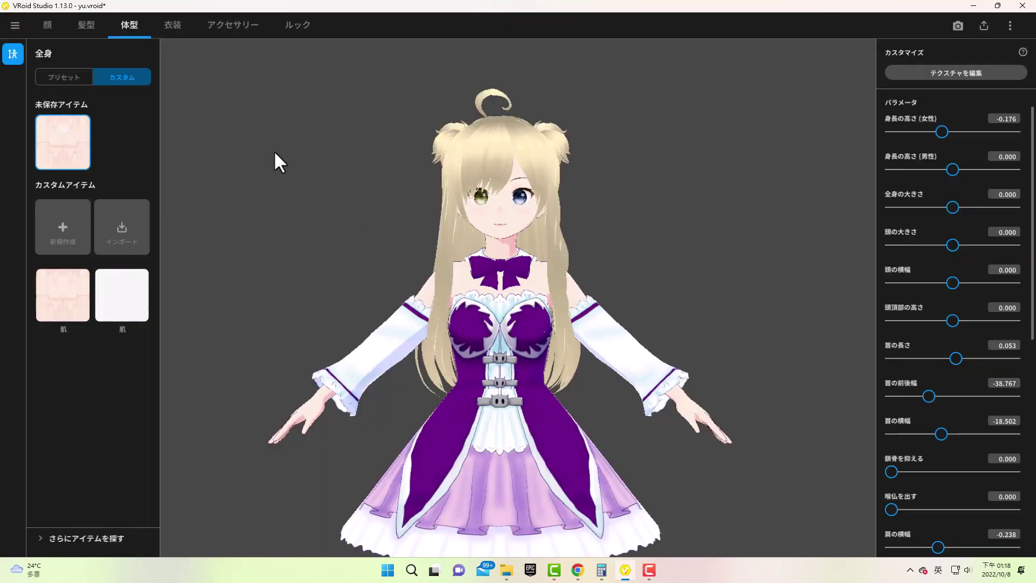
right_click(59, 147)
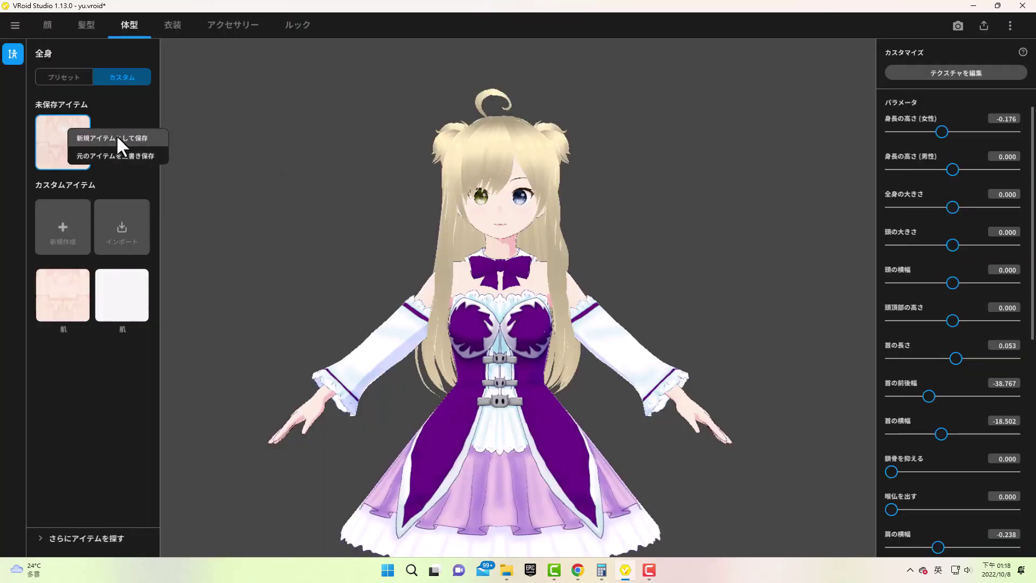
left_click(116, 135)
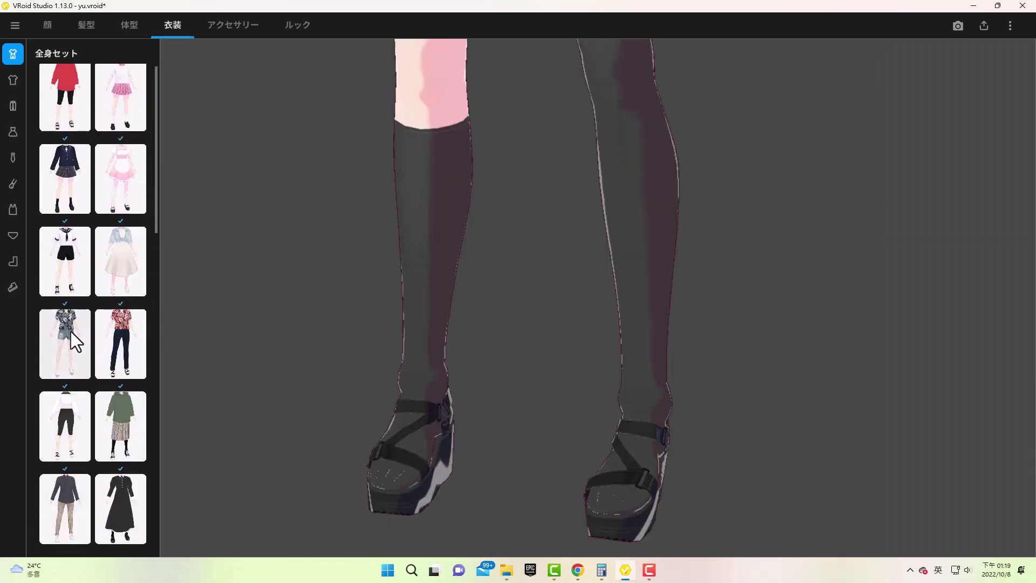
scroll(70, 331, "down", 5)
Try the purple floral yukata outfit set on the avatar
scroll(72, 335, "down", 5)
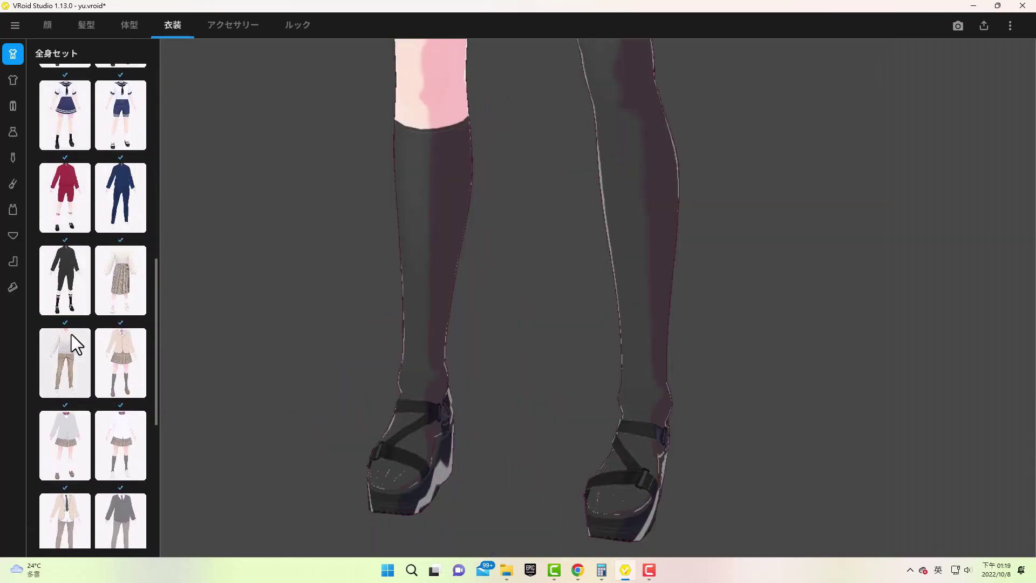
scroll(72, 335, "down", 5)
left_click(72, 334)
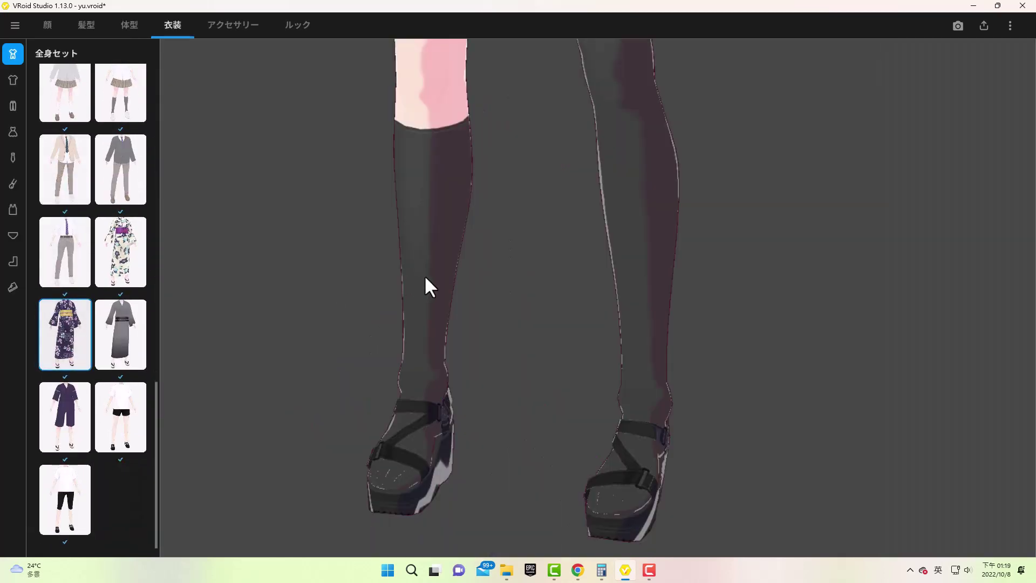
scroll(425, 274, "down", 3)
scroll(387, 255, "down", 2)
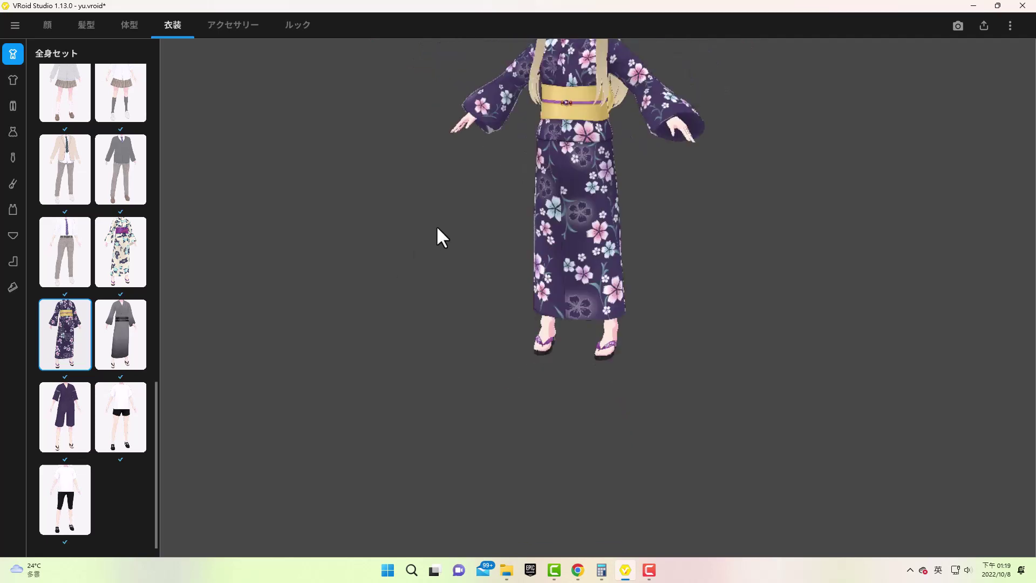
middle_click_drag(435, 228, 360, 322)
right_click_drag(359, 322, 381, 315)
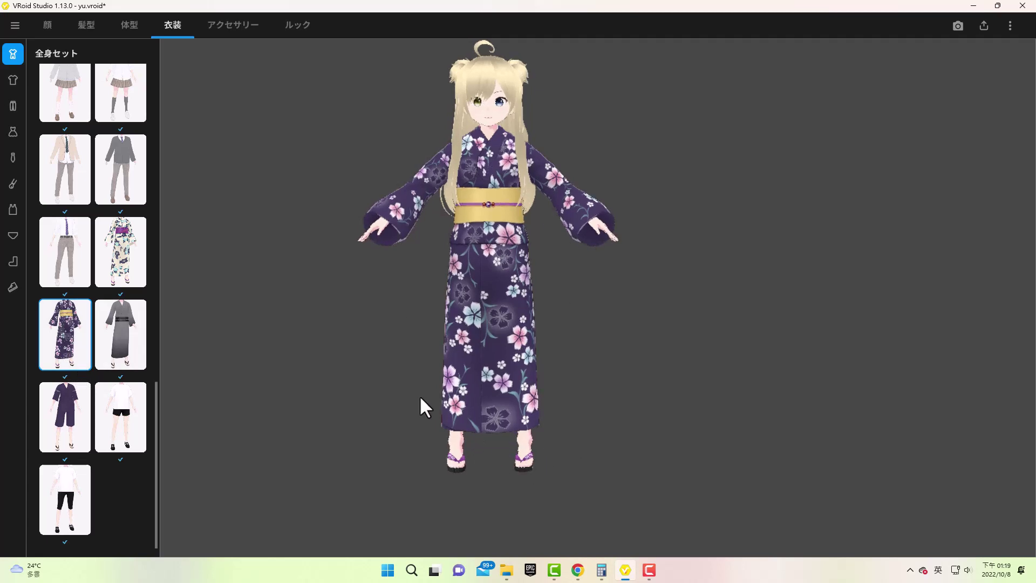
Dress the avatar in the beige blazer, striped tie and grey trousers set
left_click(72, 158)
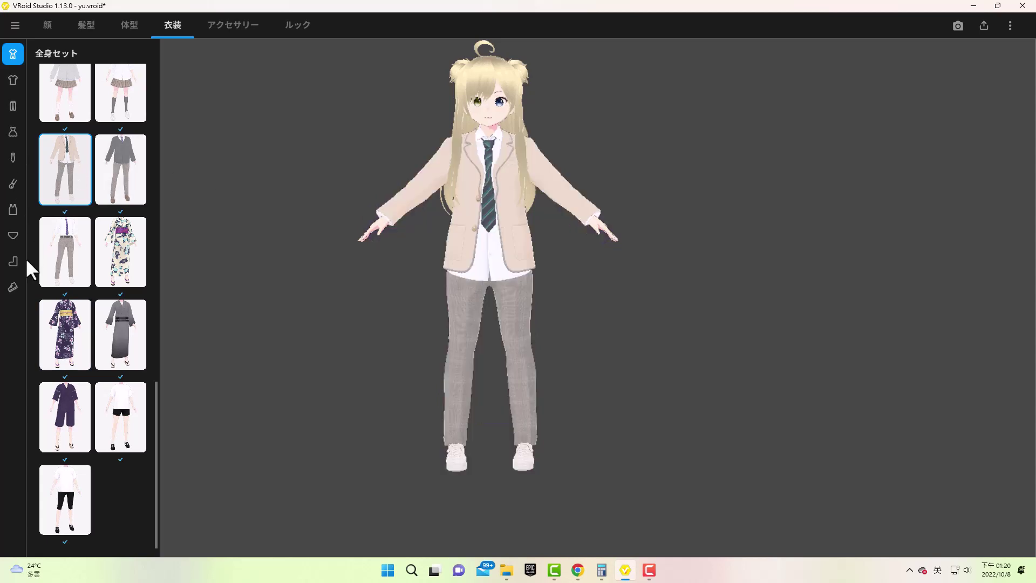
left_click(17, 138)
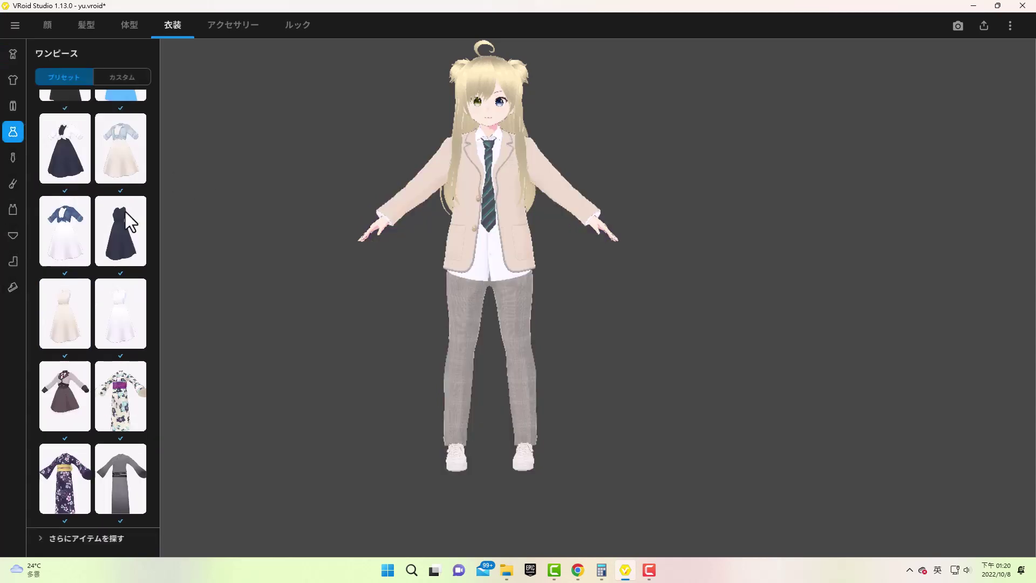
left_click(112, 71)
Put the black one-piece dress and black thigh-high socks on the avatar
left_click(111, 219)
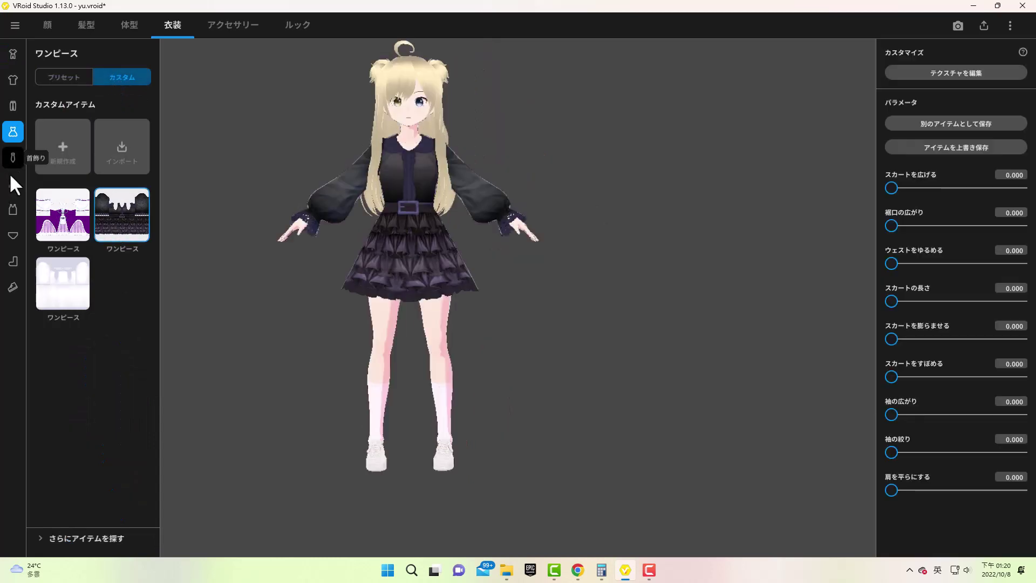
left_click(13, 262)
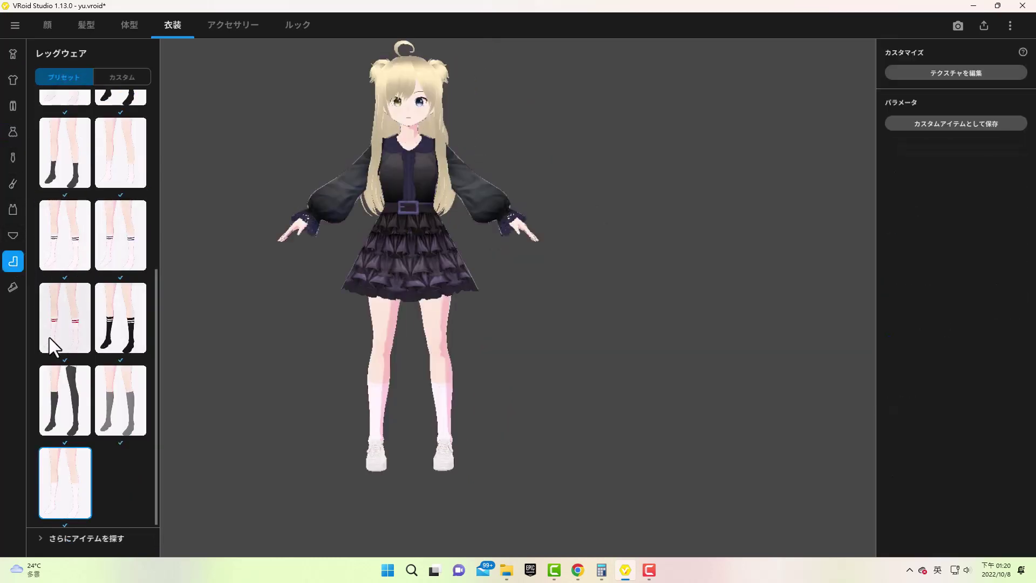
left_click(66, 399)
Put black platform sandals on the avatar from the 靴 presets
left_click(13, 287)
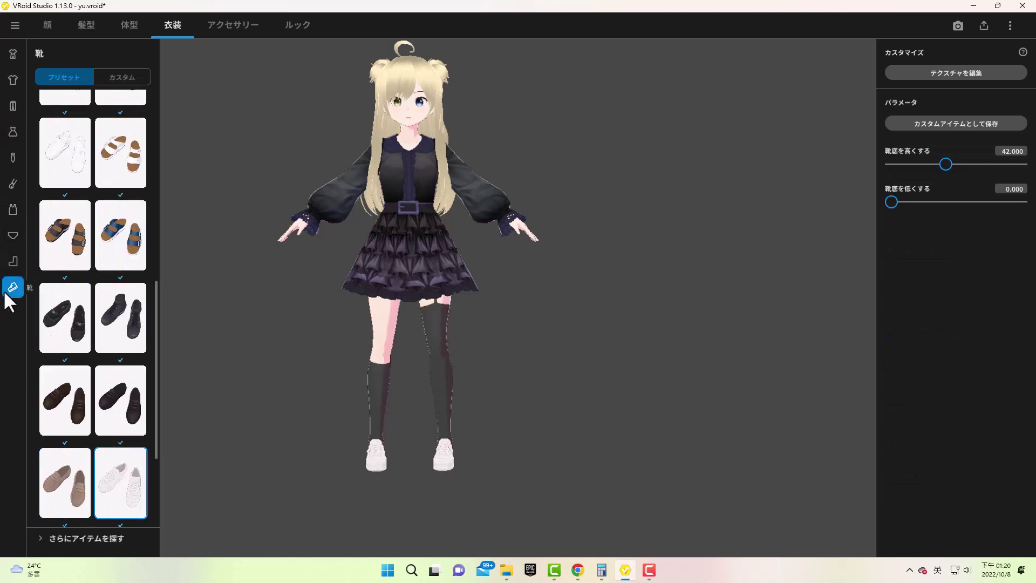
scroll(90, 325, "down", 5)
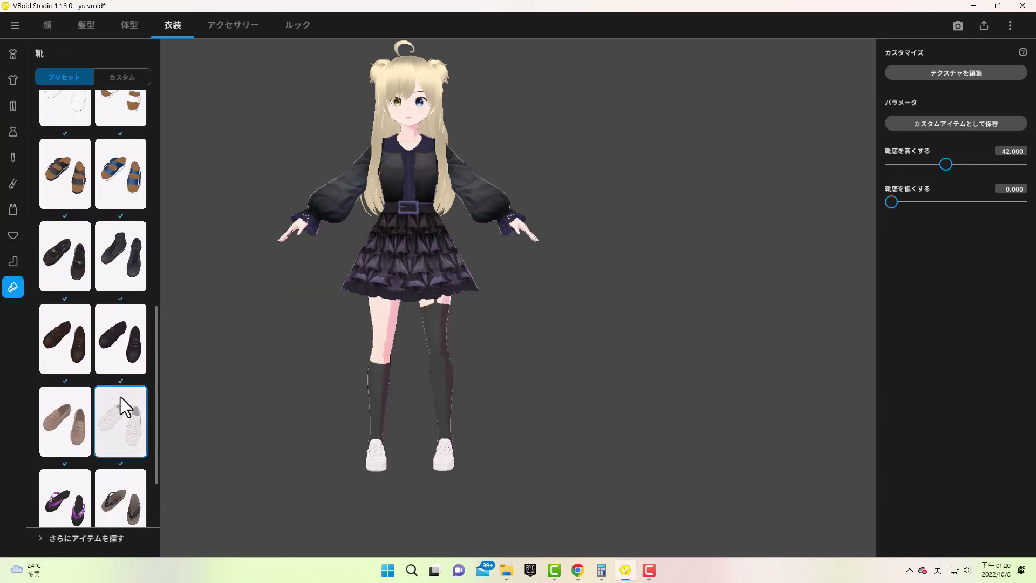
scroll(121, 397, "up", 3)
scroll(125, 394, "up", 3)
left_click(125, 351)
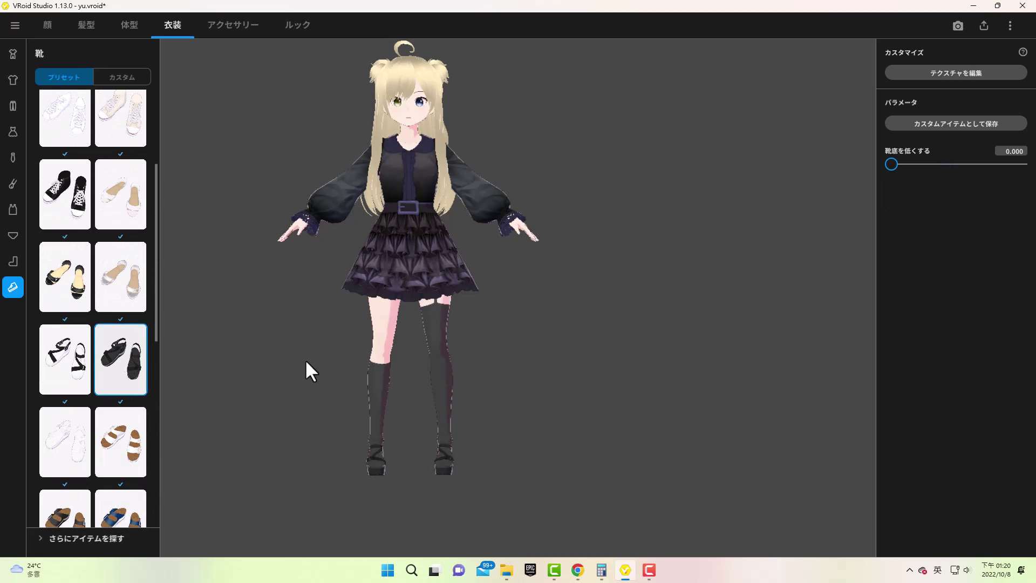
middle_click_drag(306, 358, 338, 384)
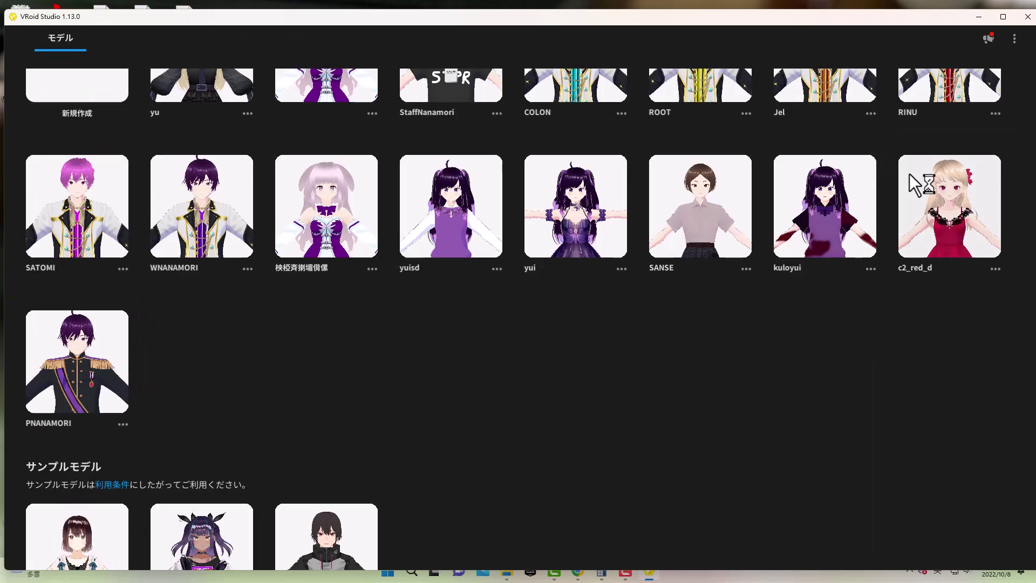
scroll(909, 174, "up", 3)
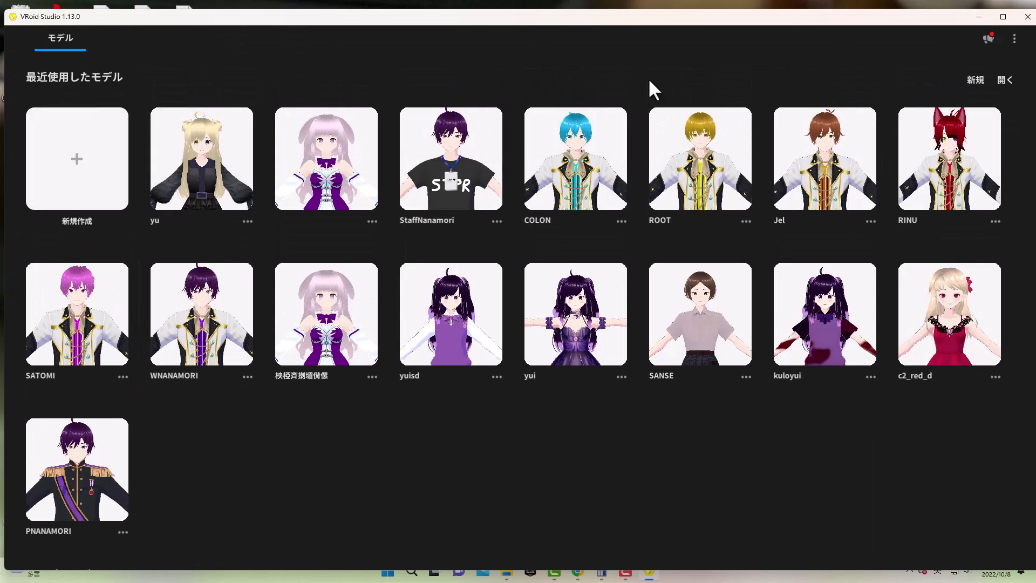
Maximize the brown-bob avatar's editor and show its 髪型 hairstyle options
scroll(181, 441, "down", 1)
scroll(181, 439, "down", 3)
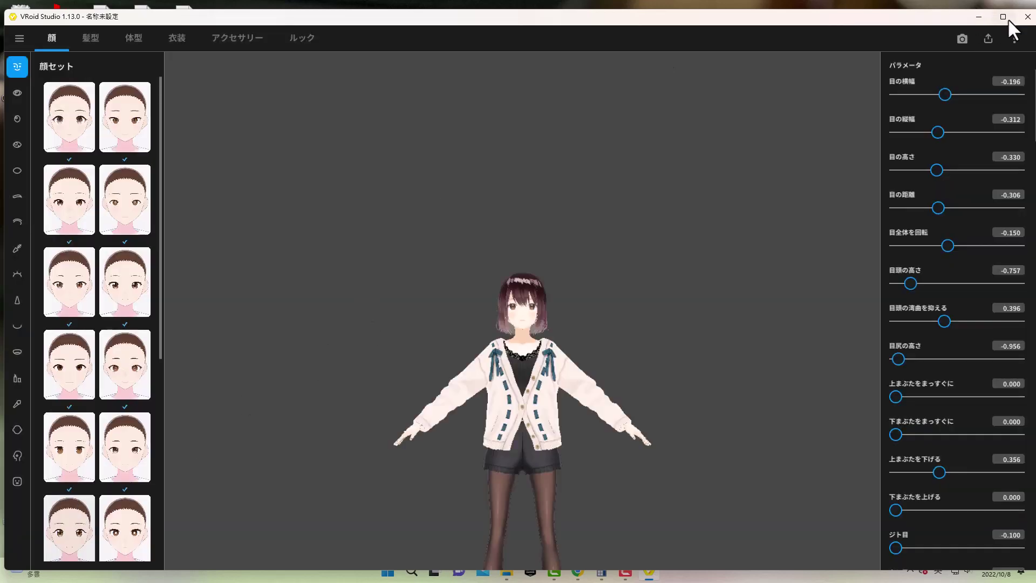
left_click(1004, 16)
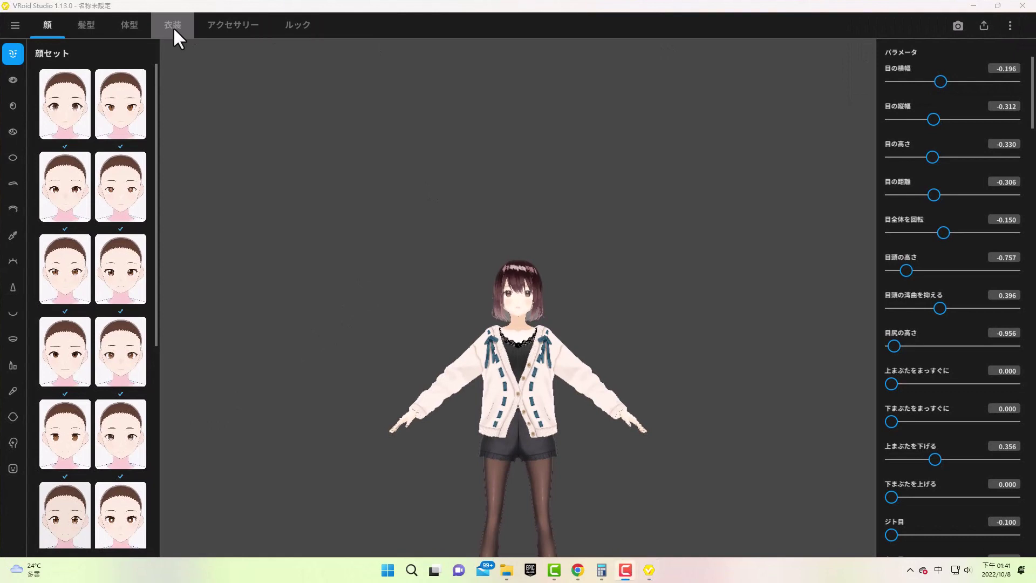
left_click(82, 25)
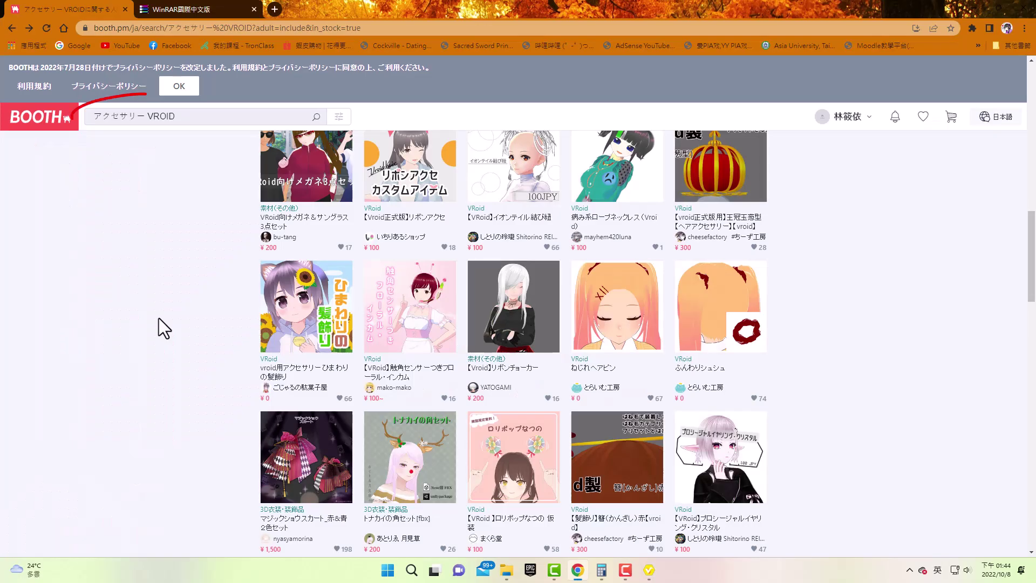
Open the ねじれヘアピン hairpin item page from the BOOTH accessory results
left_click(306, 339)
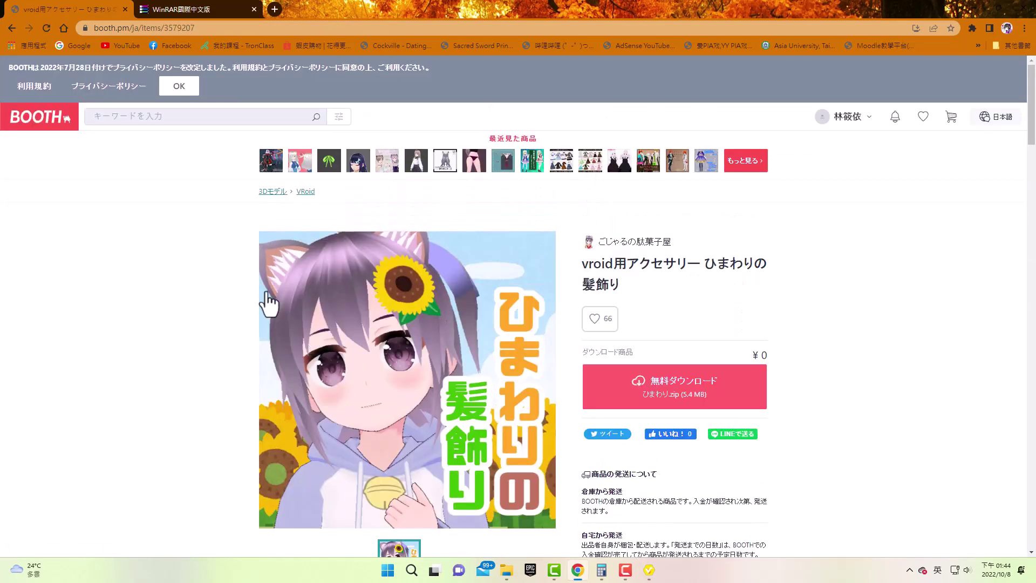
left_click(11, 28)
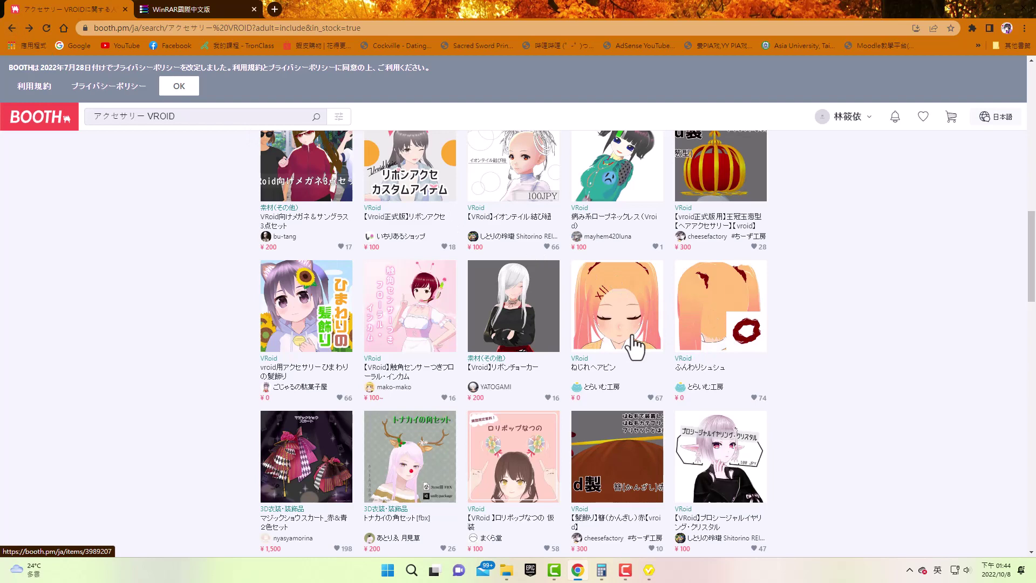
scroll(631, 345, "down", 1)
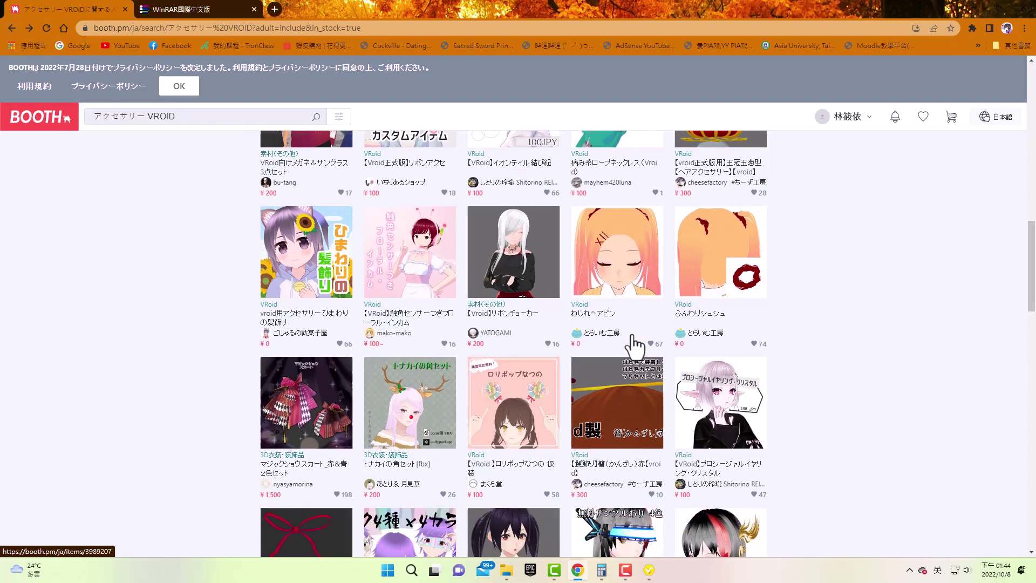
left_click(610, 264)
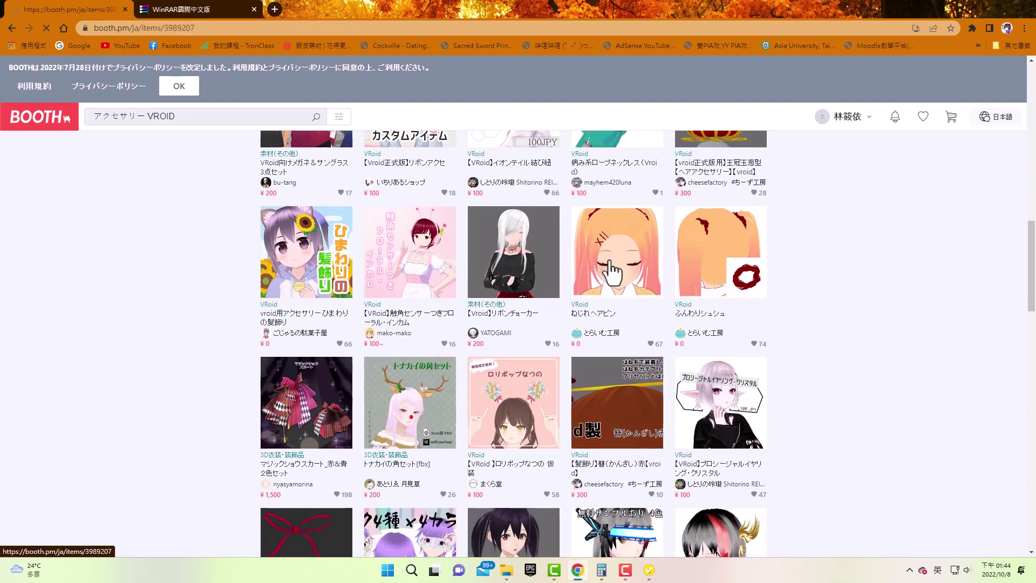
Download the free hairpin.zip and show it in the Downloads folder
scroll(611, 261, "down", 2)
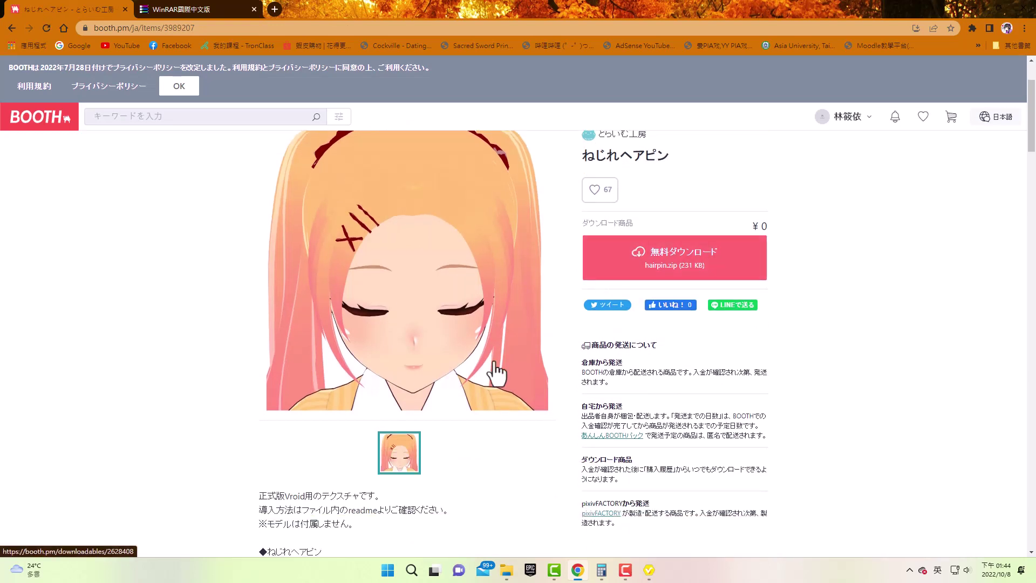
left_click(637, 270)
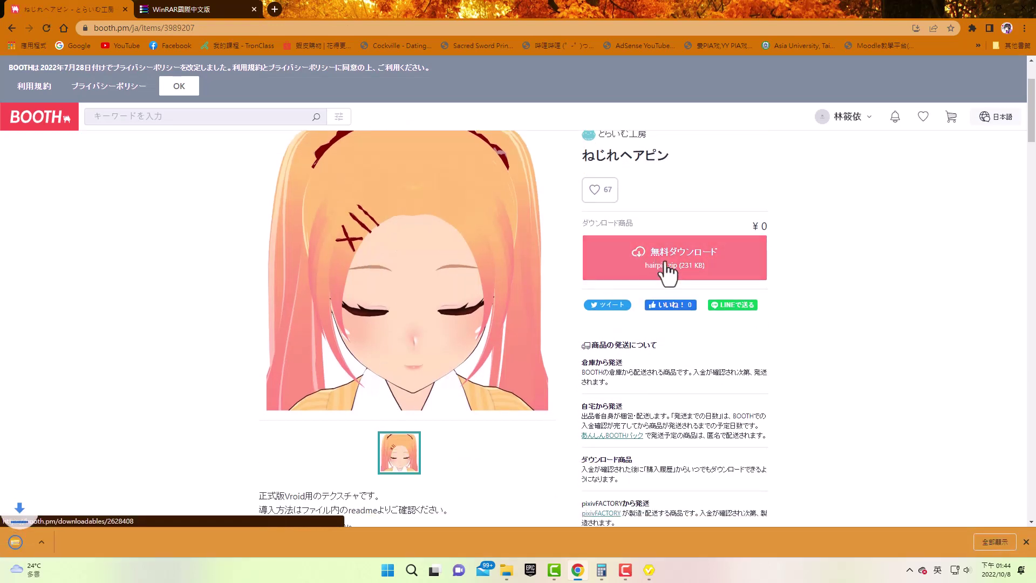
left_click(118, 545)
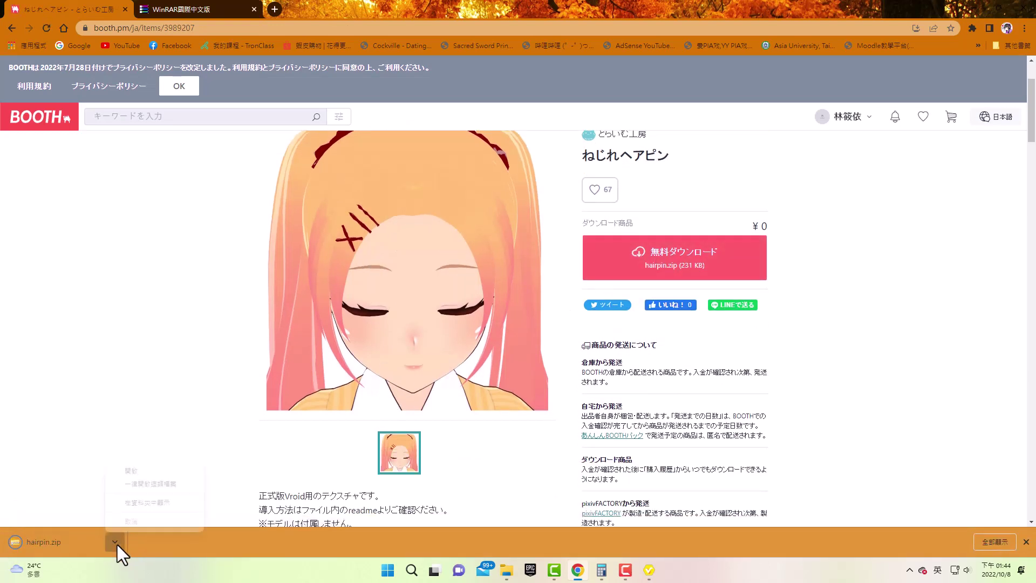
left_click(148, 507)
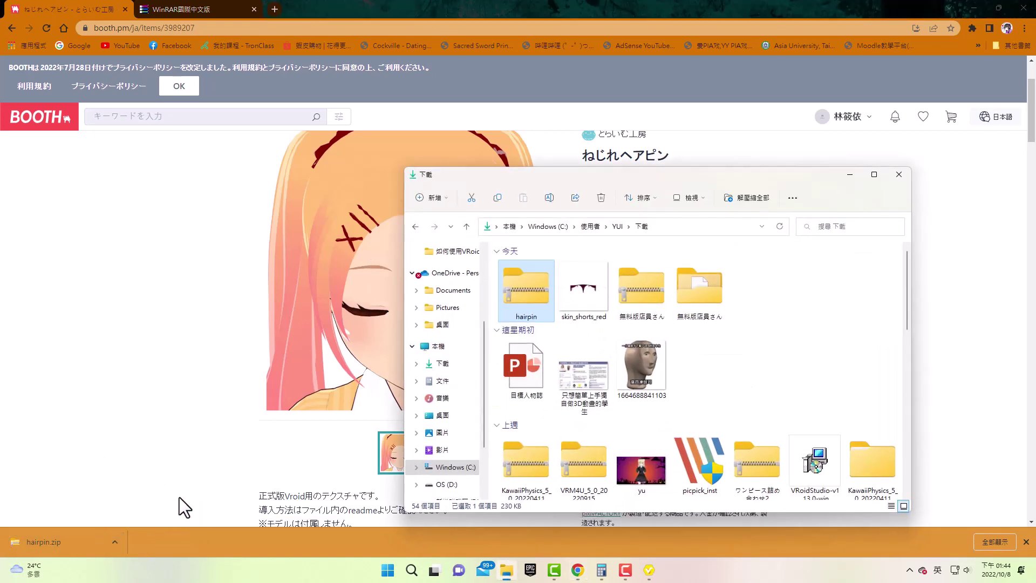
Extract all of hairpin.zip into a new hairpin folder with 解壓縮全部
right_click(516, 303)
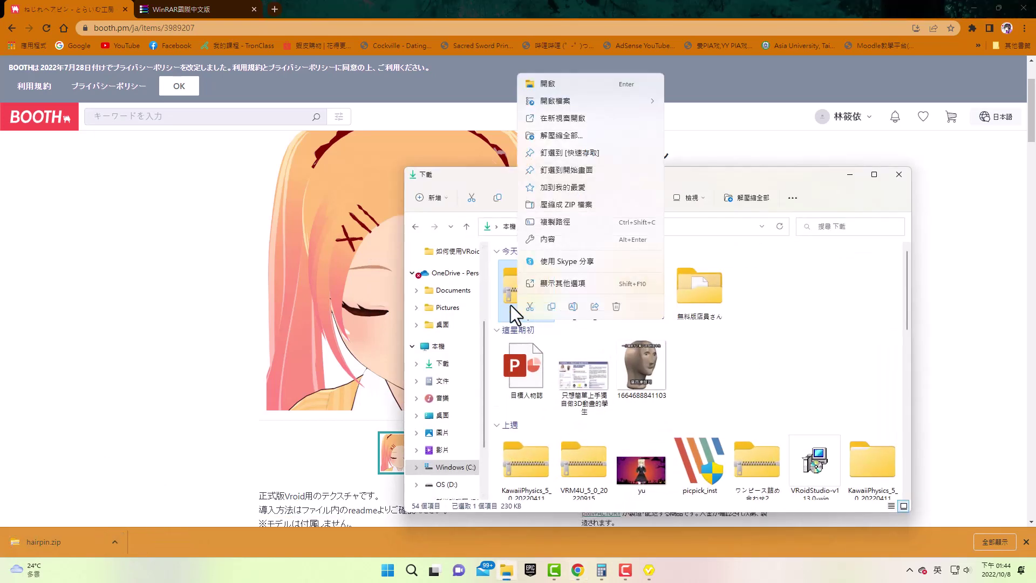
left_click(568, 135)
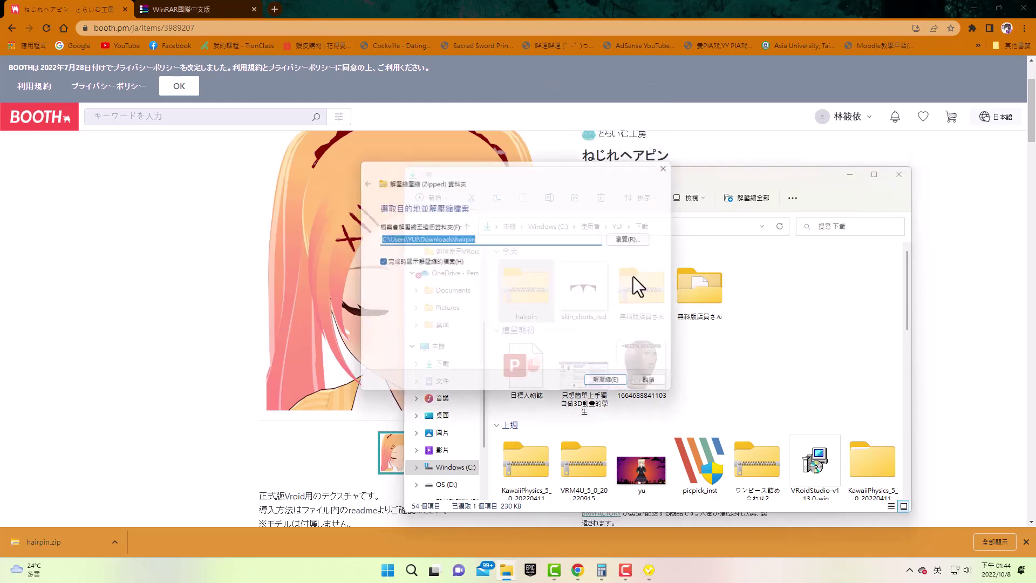
left_click(625, 387)
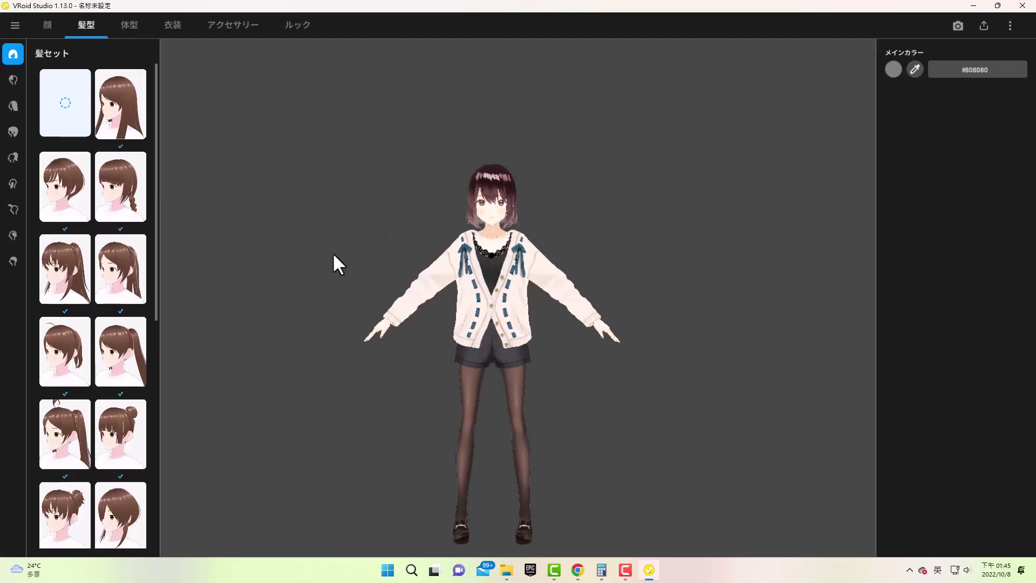
mouse_move(506, 570)
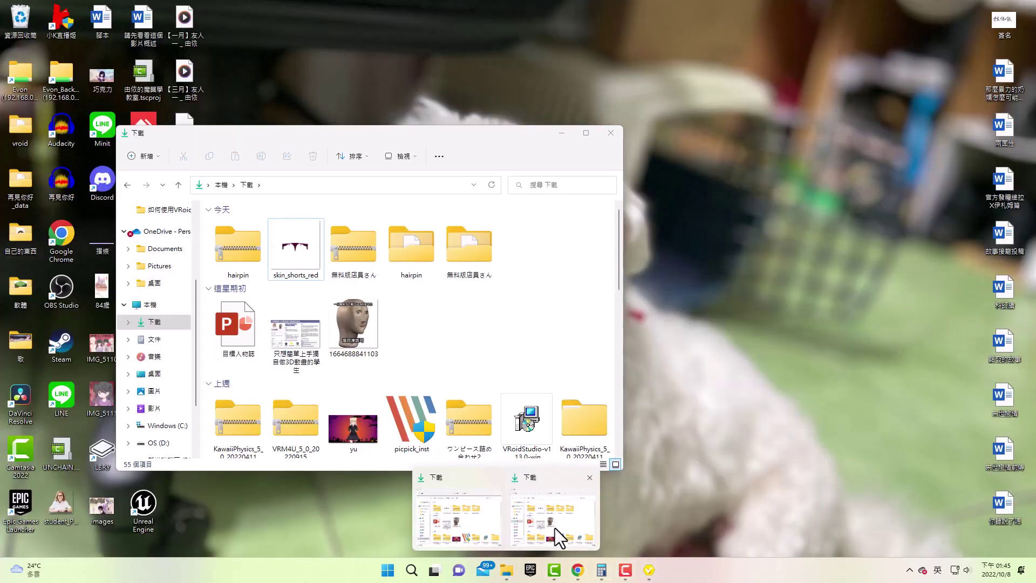
left_click(554, 528)
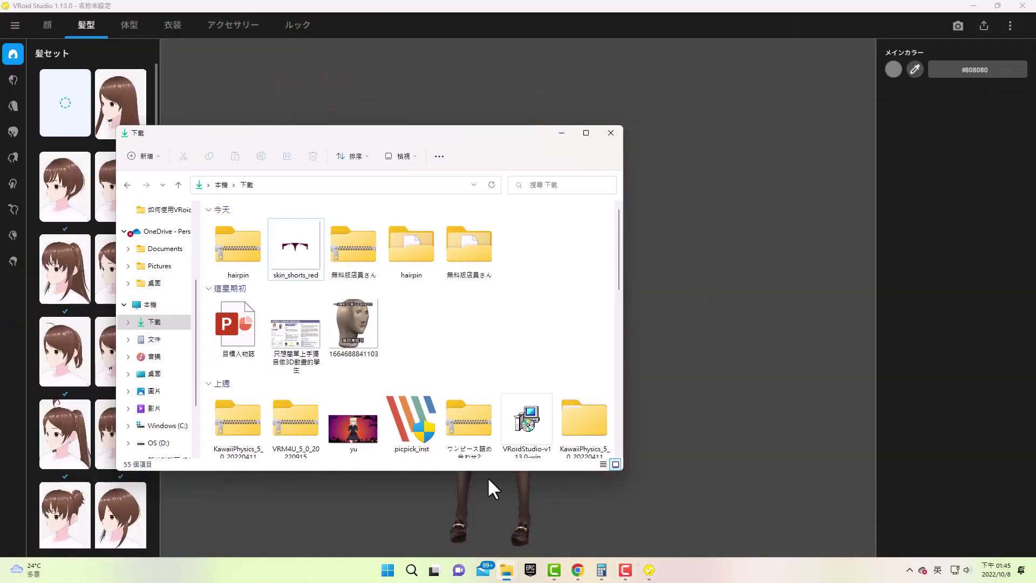
double_click(399, 250)
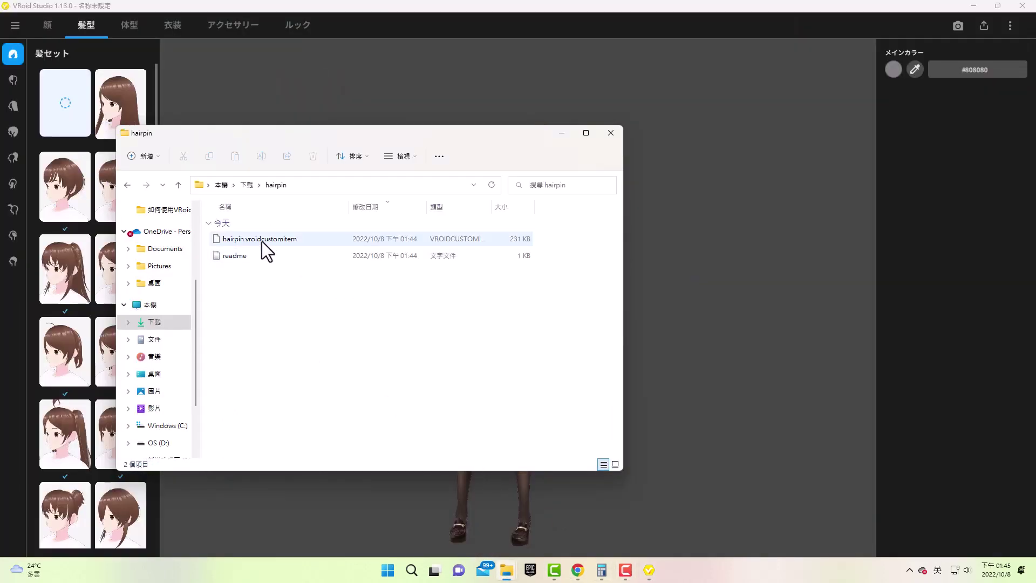
mouse_move(260, 239)
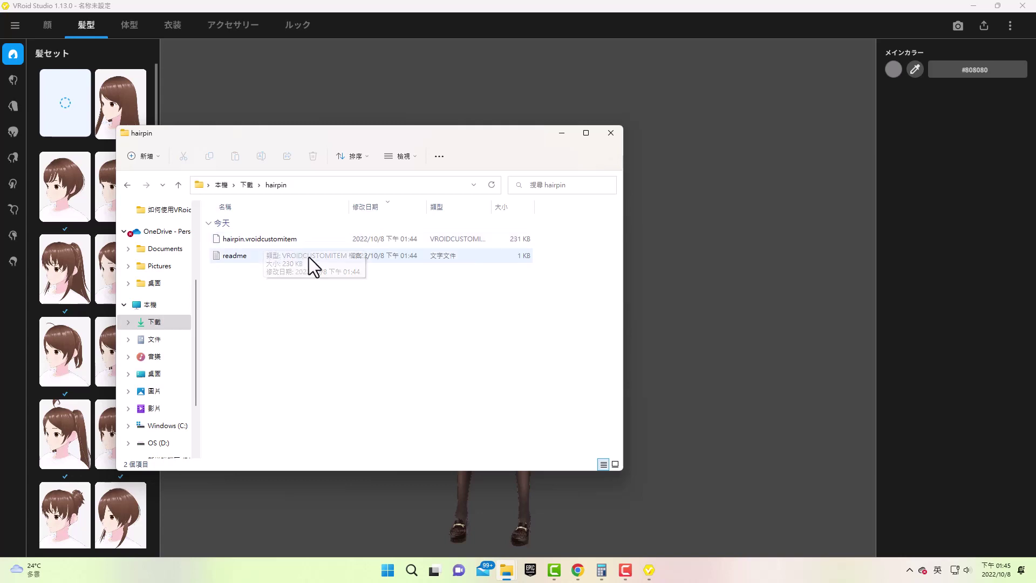
left_click(561, 133)
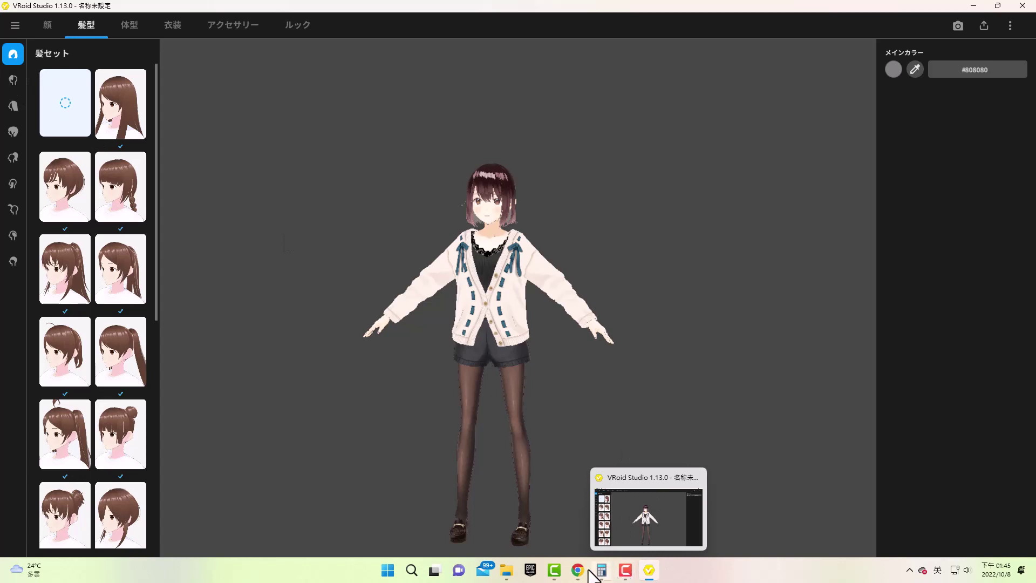
mouse_move(507, 571)
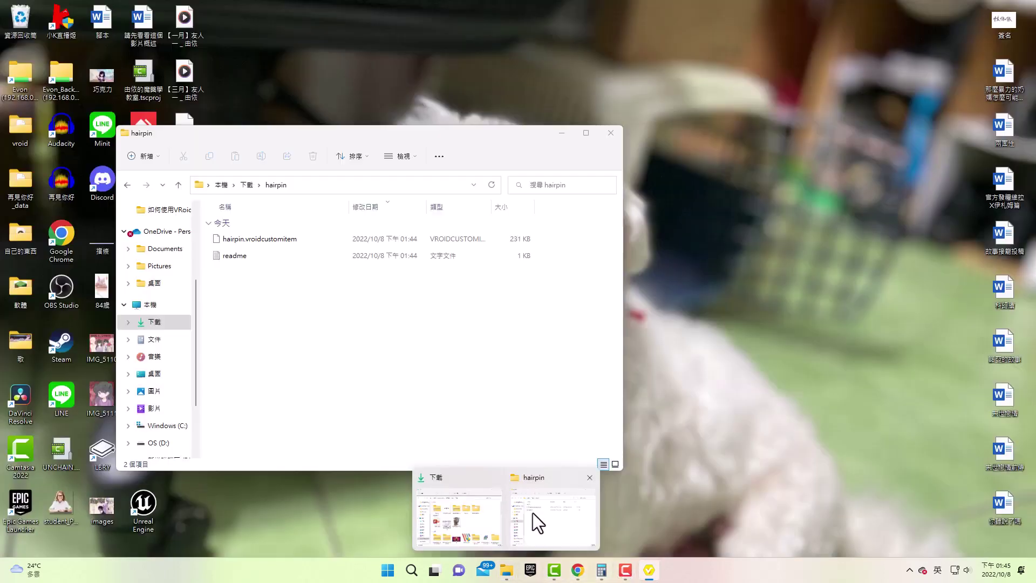
left_click(533, 513)
left_click(251, 255)
double_click(251, 254)
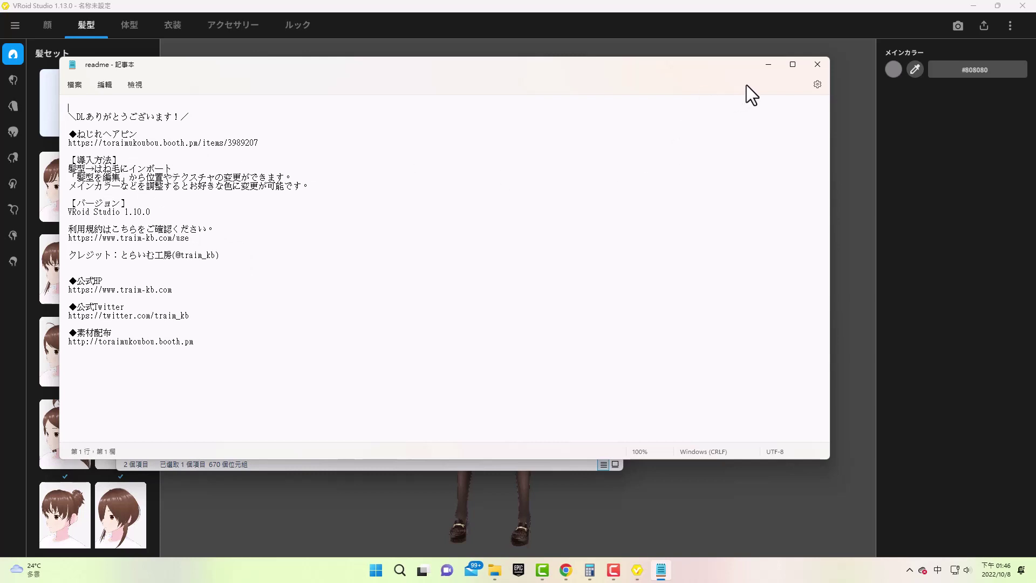
left_click(773, 63)
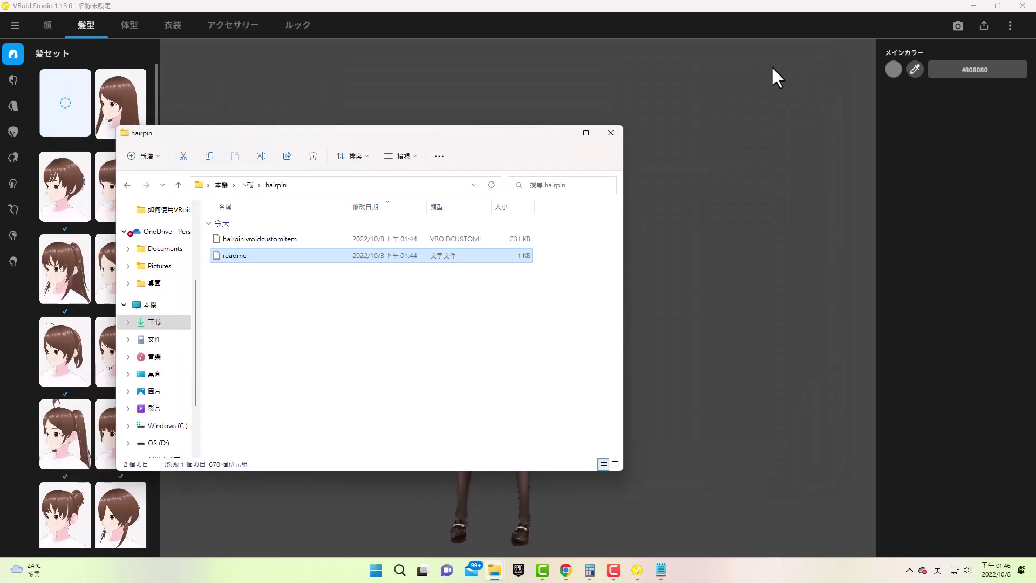
left_click(554, 133)
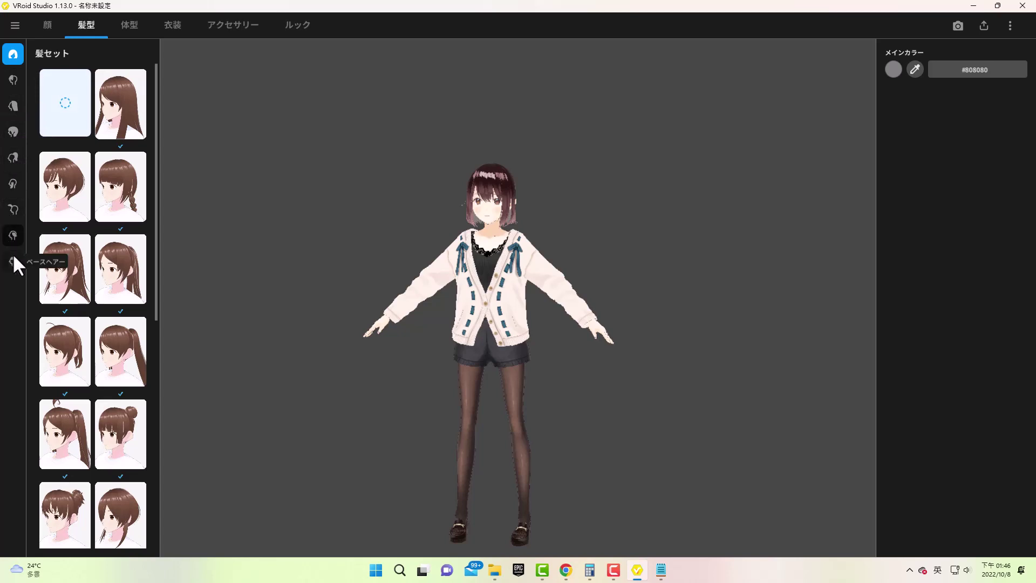
Import hairpin.vroidcustomitem as a custom はね毛 item and apply it immediately
left_click(14, 236)
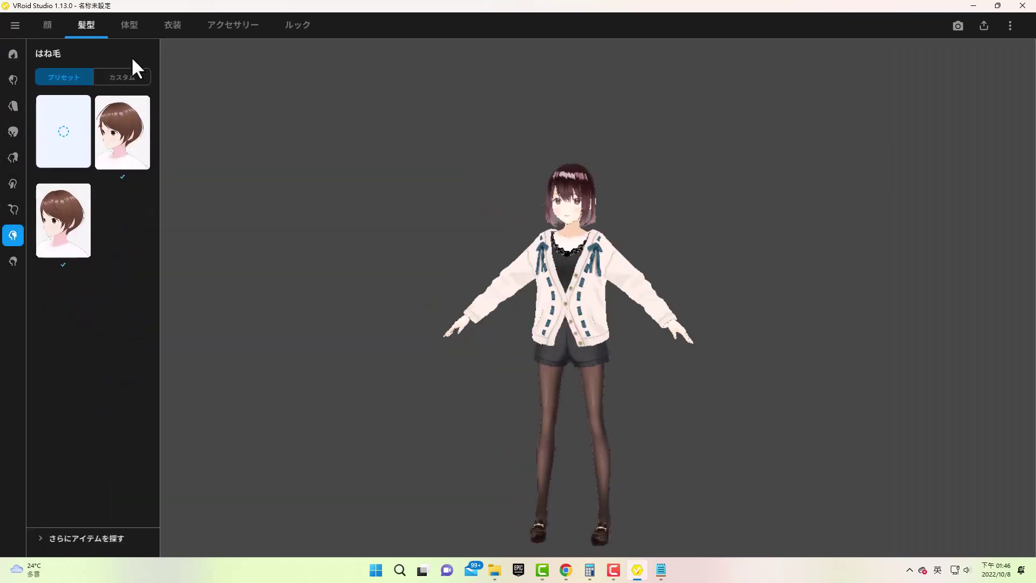
left_click(129, 75)
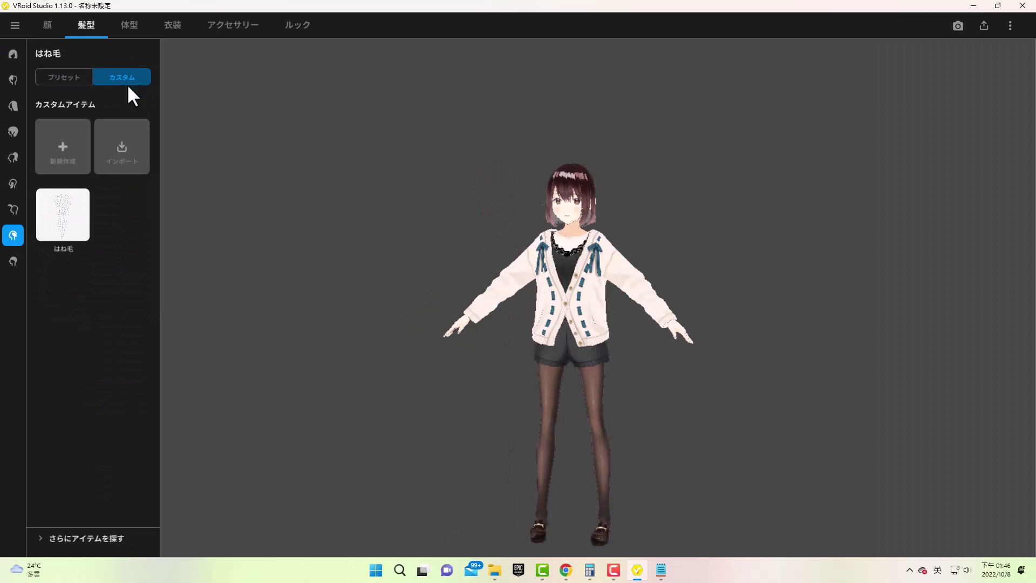
left_click(122, 142)
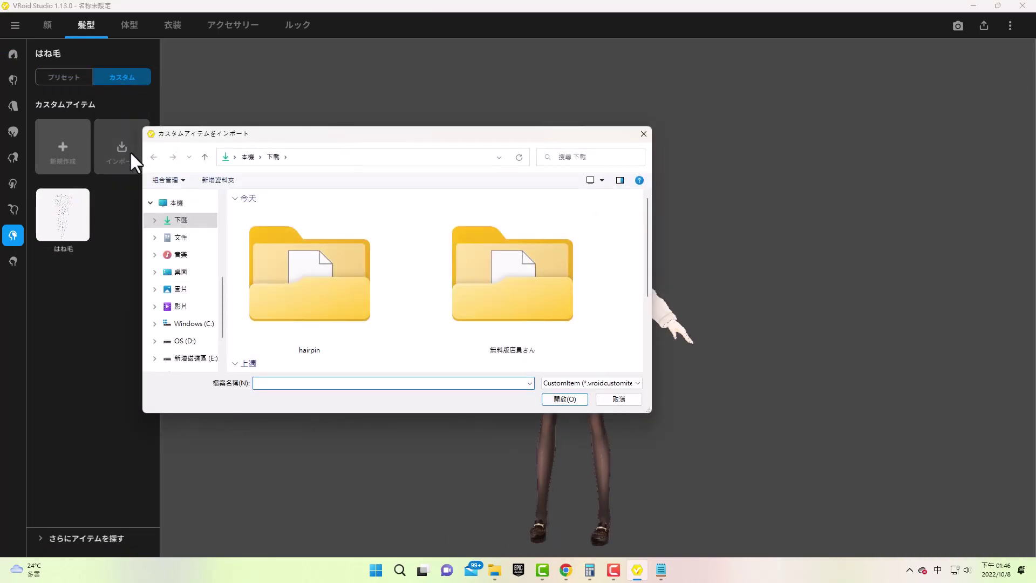
double_click(329, 275)
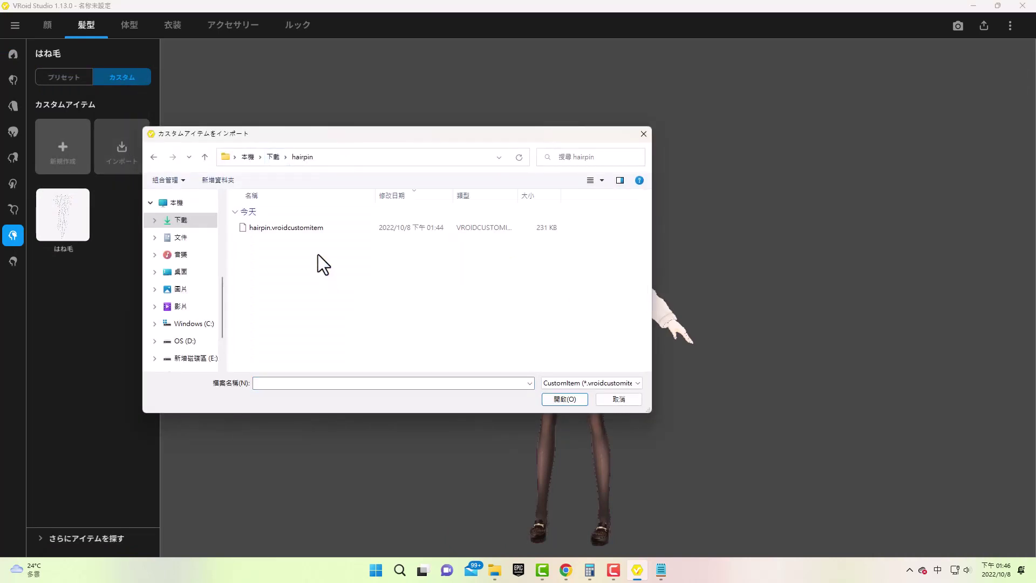
left_click(306, 227)
left_click(571, 399)
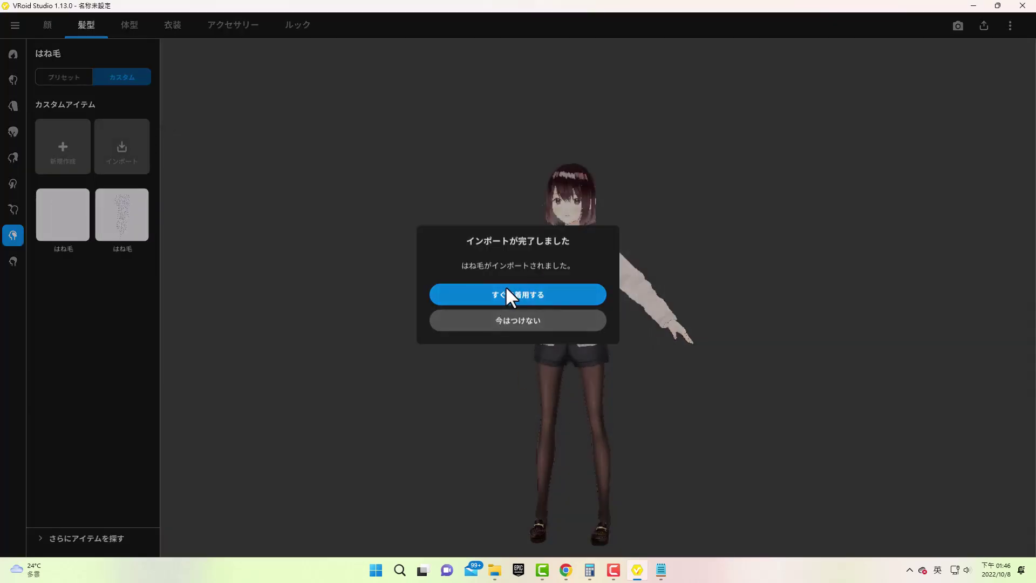
left_click(507, 293)
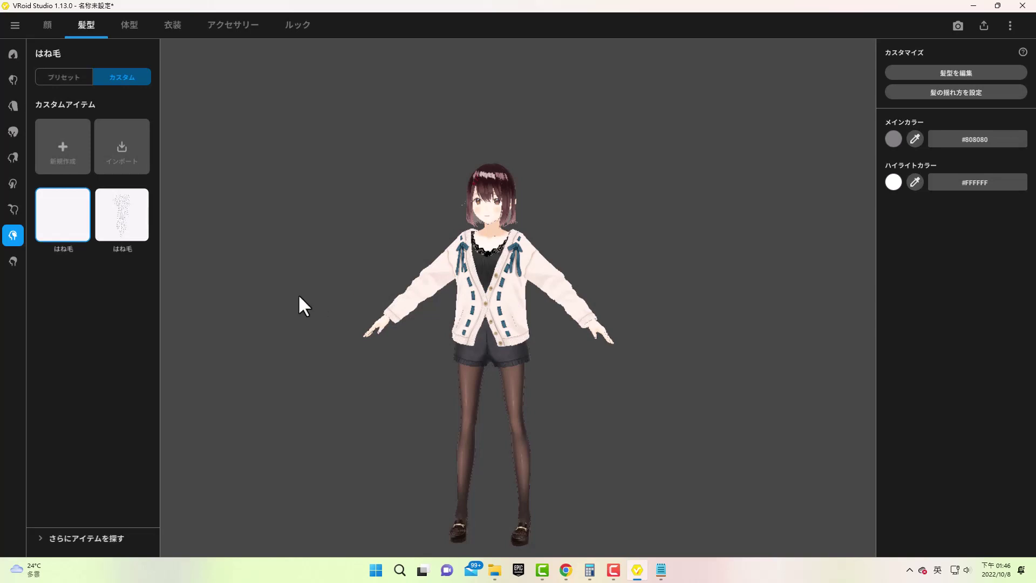
Zoom and orbit to inspect the red hairpin on the fringe, then enter hairstyle editing
scroll(580, 247, "up", 2)
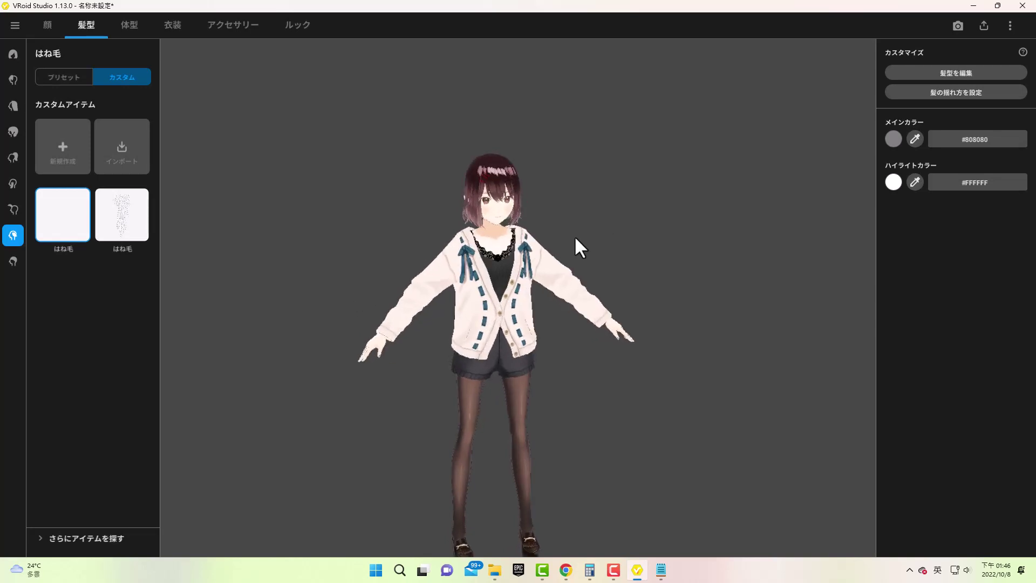
scroll(574, 235, "up", 2)
scroll(574, 238, "up", 3)
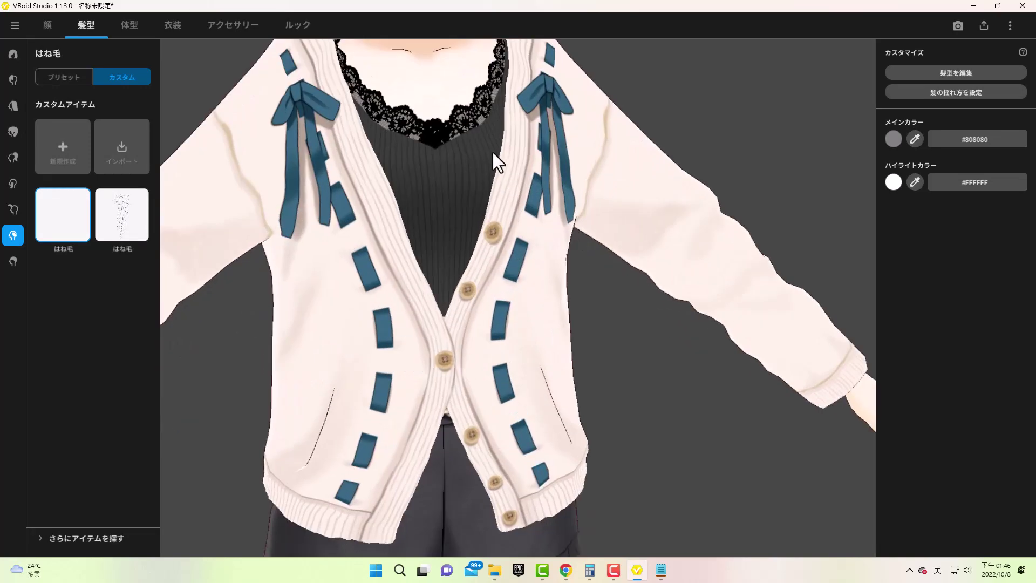
right_click_drag(497, 153, 493, 251)
scroll(465, 255, "up", 1)
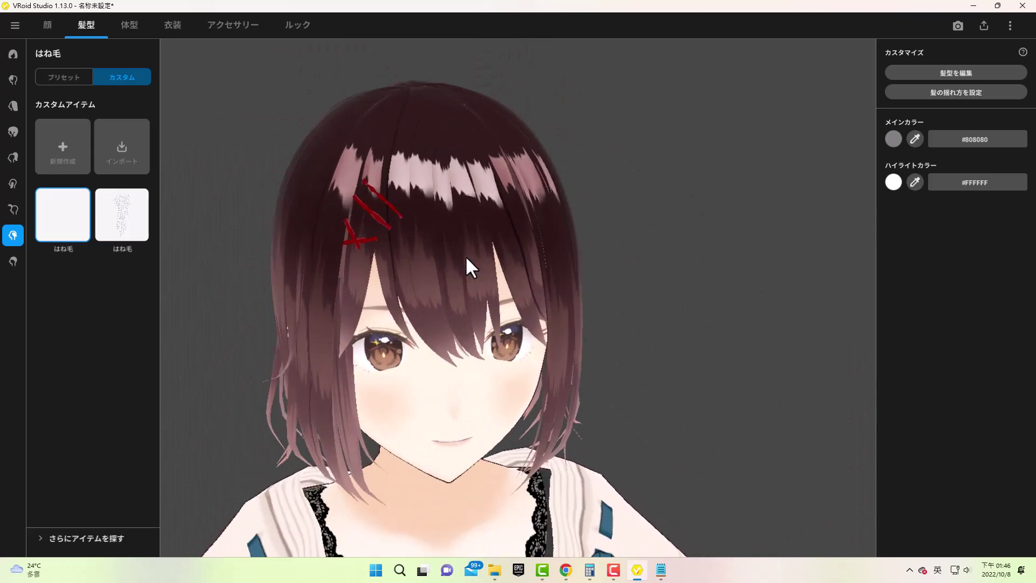
mouse_move(438, 270)
left_mouse_down()
mouse_move(443, 251)
mouse_move(436, 264)
mouse_move(410, 259)
mouse_move(425, 272)
mouse_move(417, 267)
left_mouse_up()
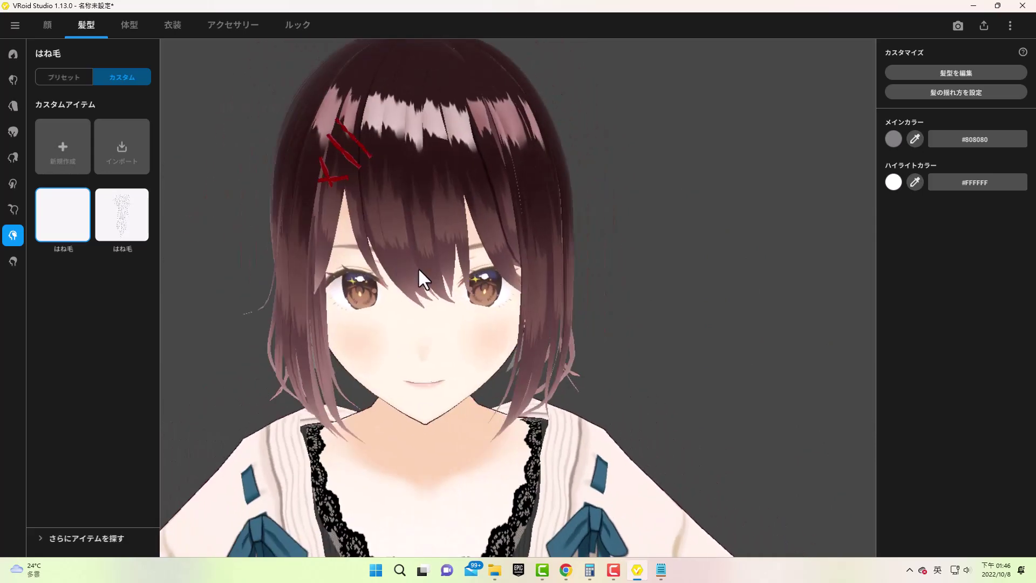
left_click(974, 70)
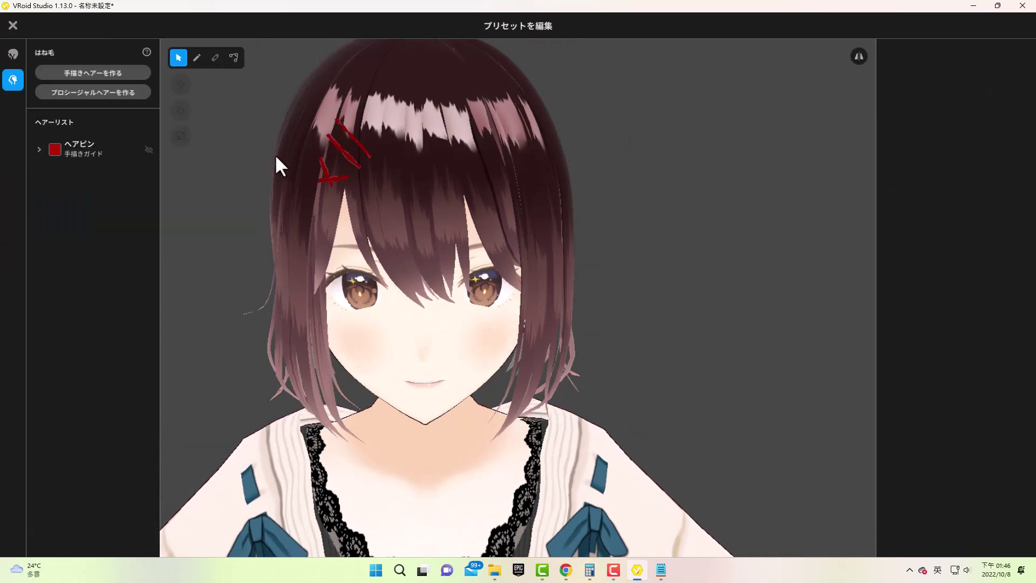
Select the hairpin strokes and ヘアピン group, orbiting to frame the head
left_click(329, 178)
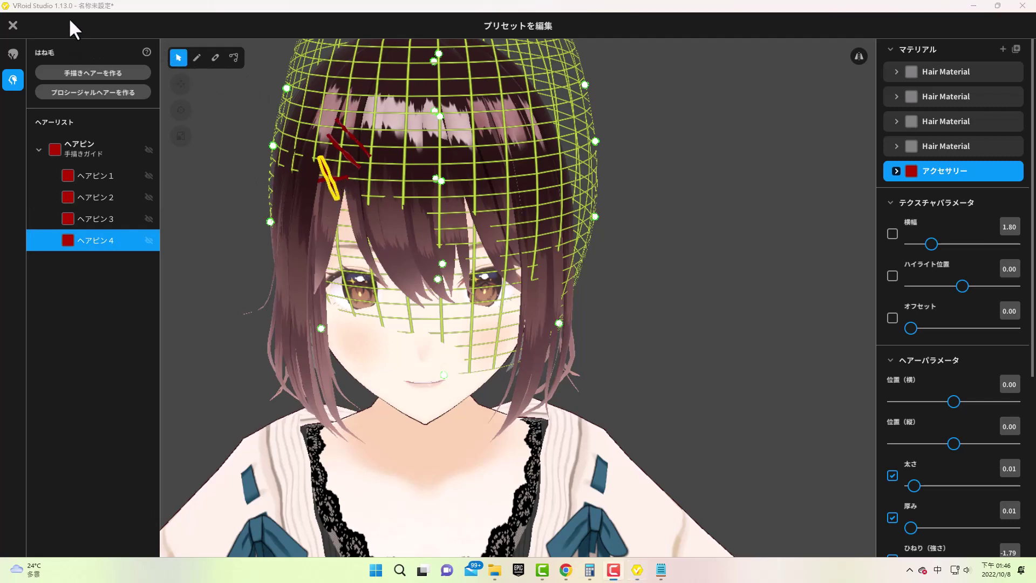
left_click(233, 57)
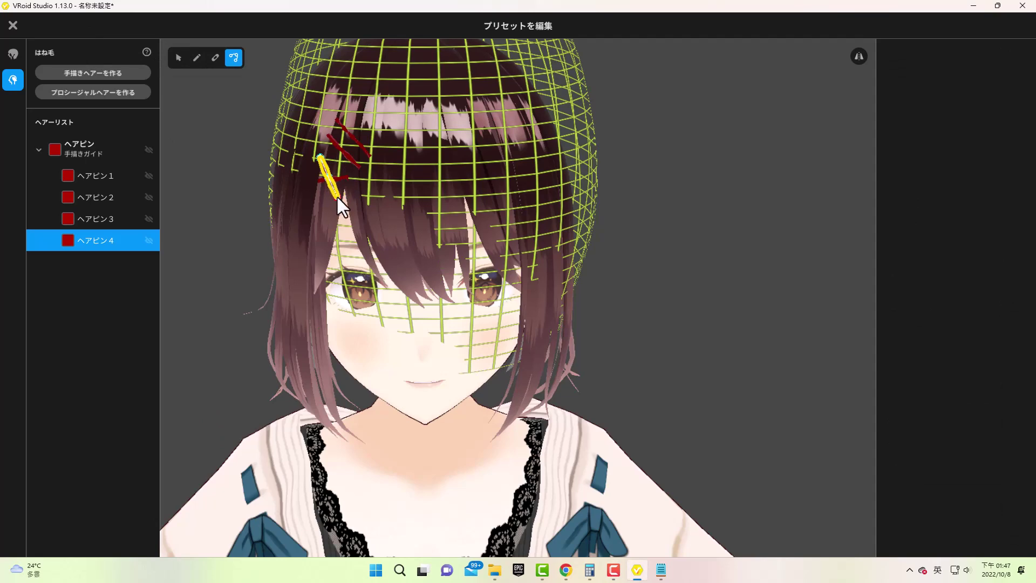
mouse_move(345, 195)
right_mouse_down()
mouse_move(423, 301)
mouse_move(402, 292)
right_mouse_up()
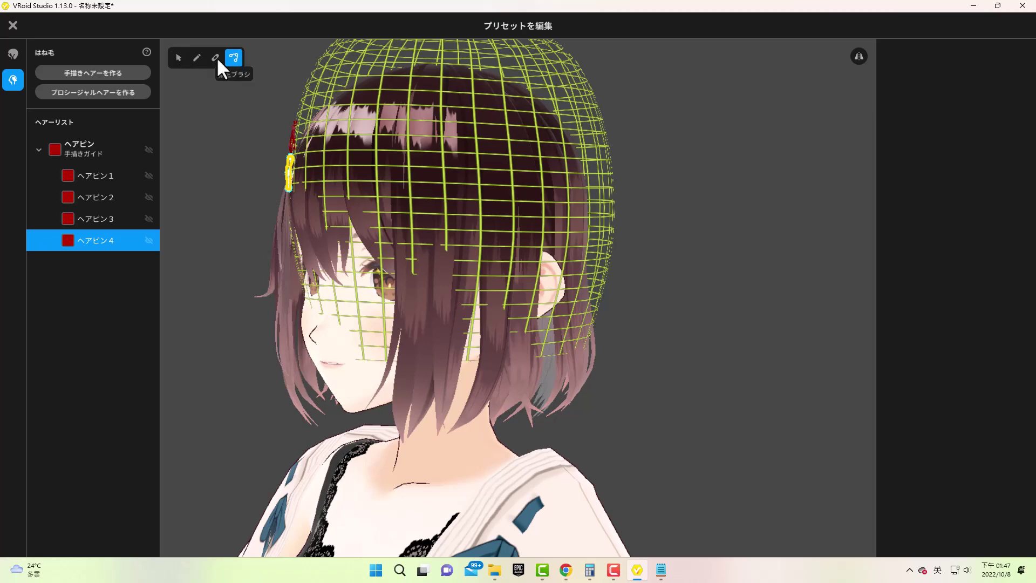
left_click(92, 151)
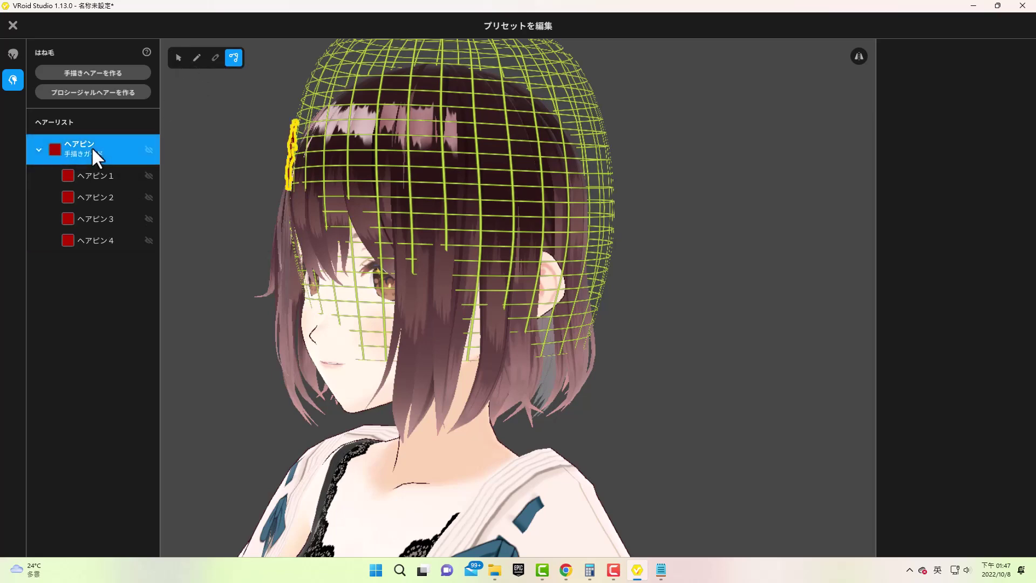
left_click(180, 57)
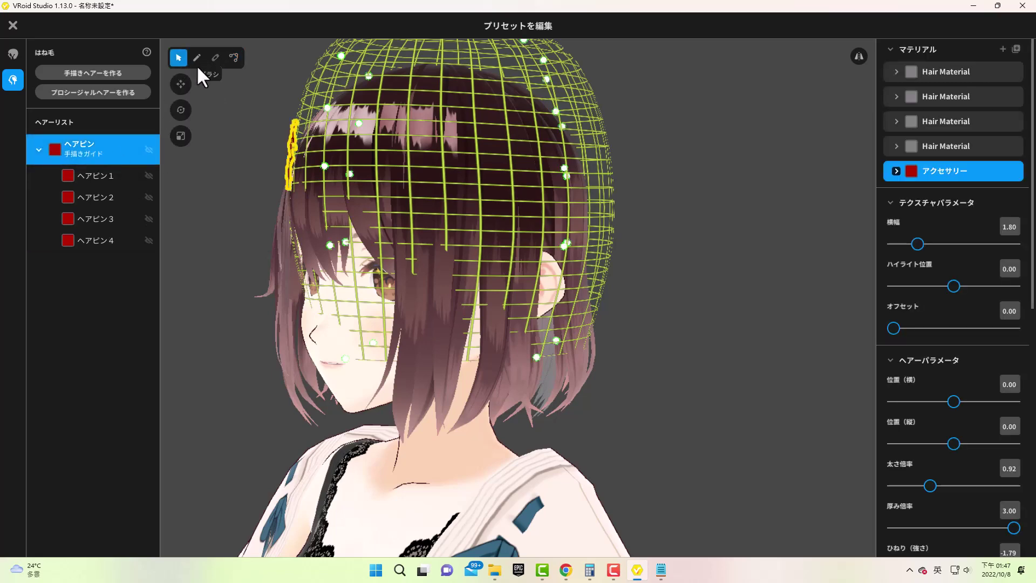
right_click_drag(253, 269, 263, 342)
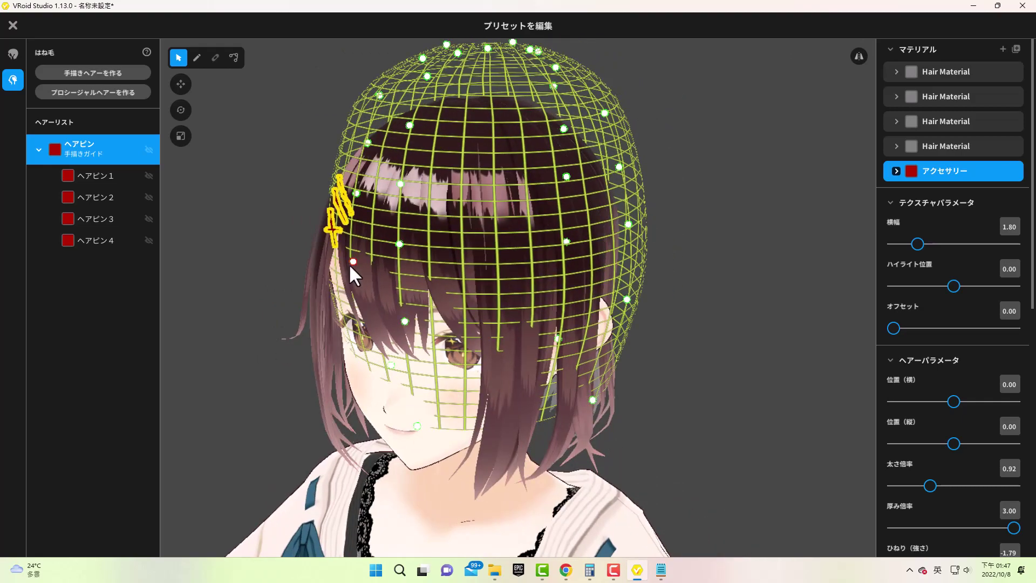
mouse_move(349, 264)
right_mouse_down()
mouse_move(336, 265)
mouse_move(348, 261)
right_mouse_up()
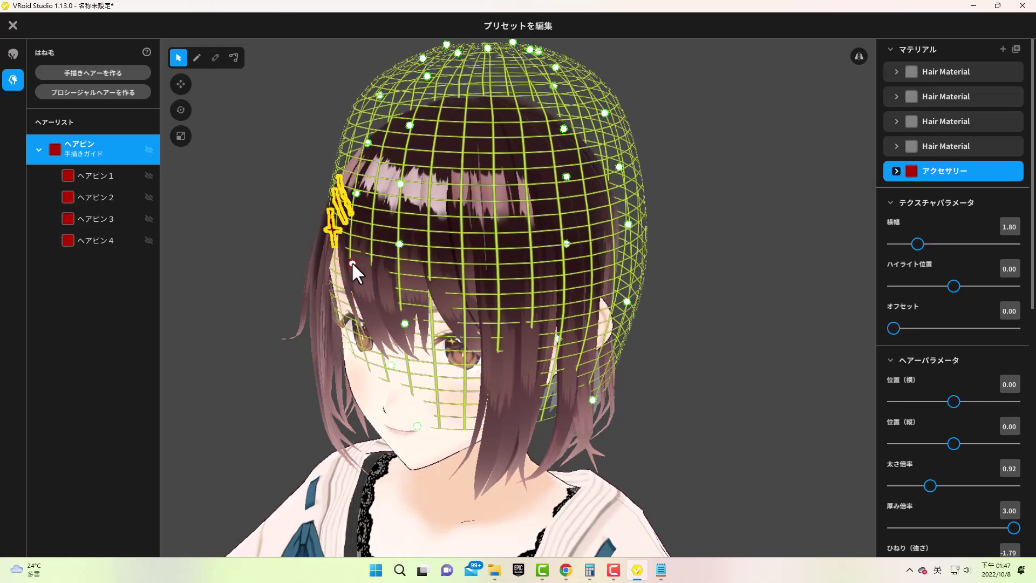
mouse_move(312, 355)
right_mouse_down()
mouse_move(368, 366)
mouse_move(345, 371)
right_mouse_up()
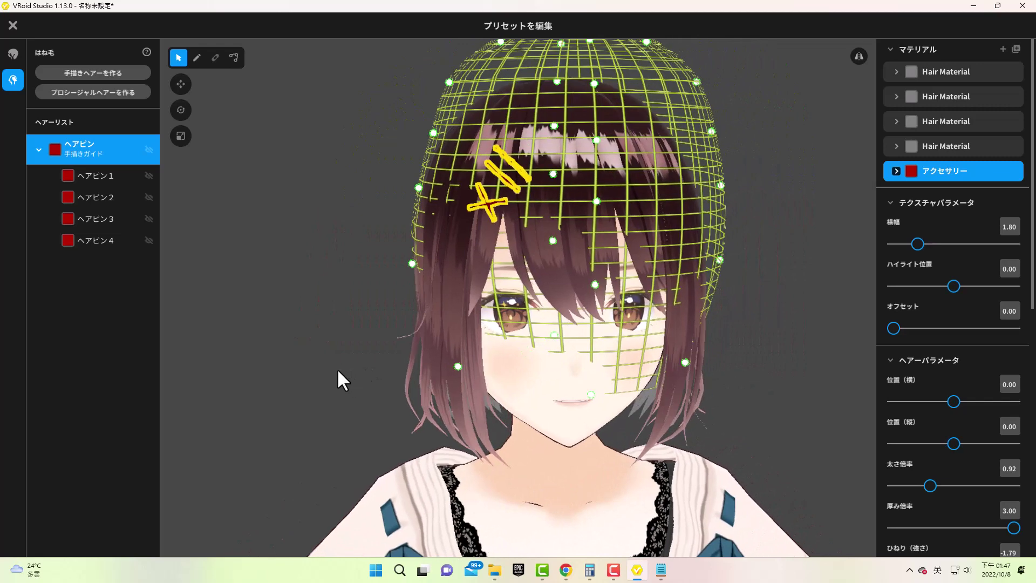
left_click(259, 258)
right_click_drag(260, 258, 390, 301)
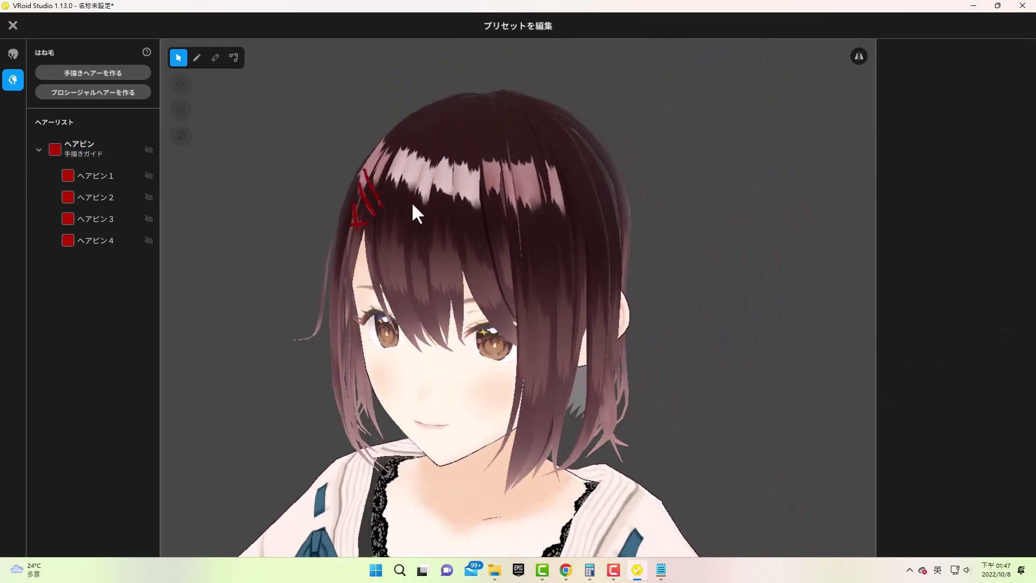
Select ヘアピン4 and nudge its guide point slightly down and right on the fringe
left_click(354, 214)
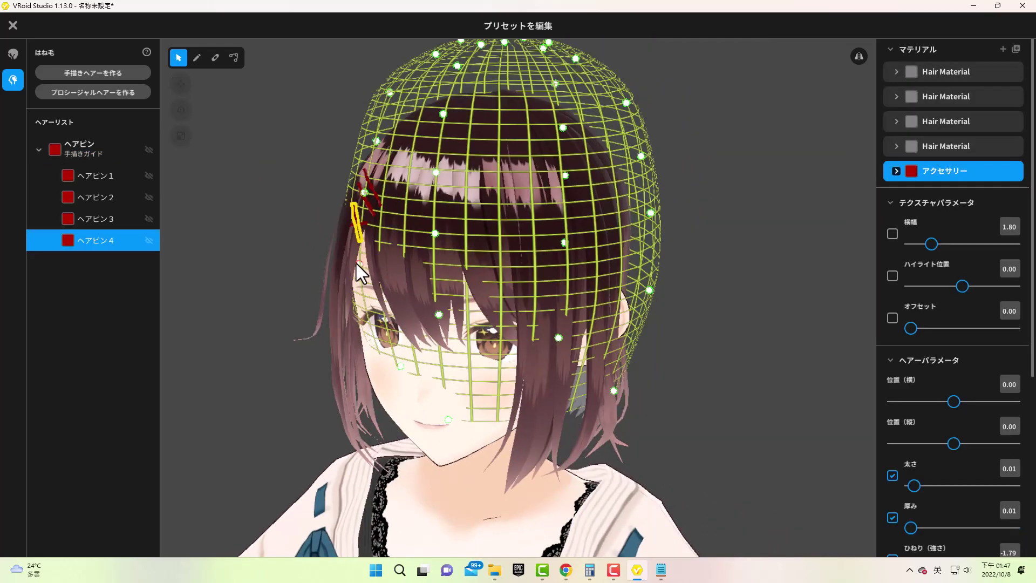
mouse_move(352, 338)
right_mouse_down()
mouse_move(351, 357)
mouse_move(426, 371)
mouse_move(378, 364)
right_mouse_up()
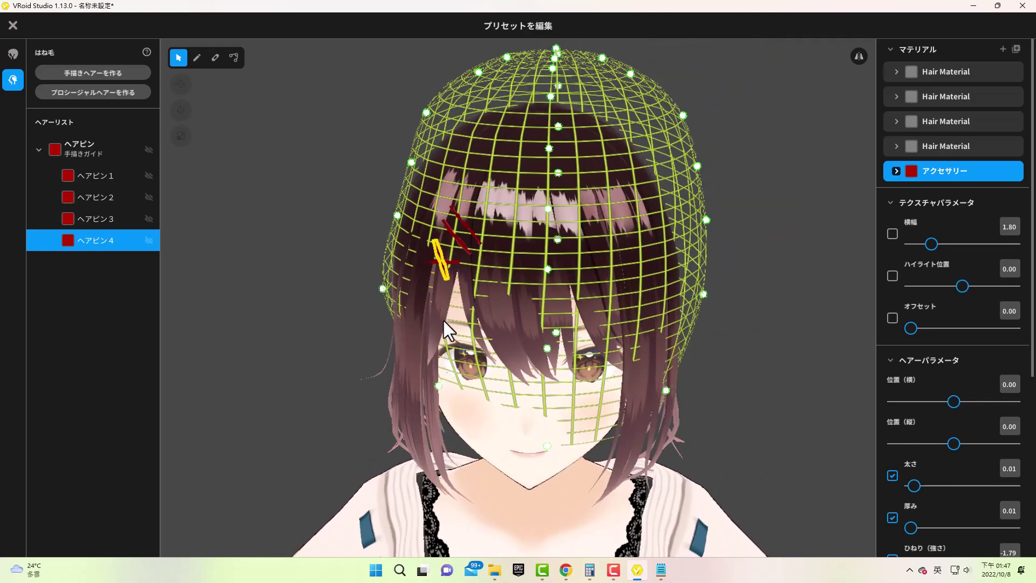
right_click_drag(443, 321, 445, 346)
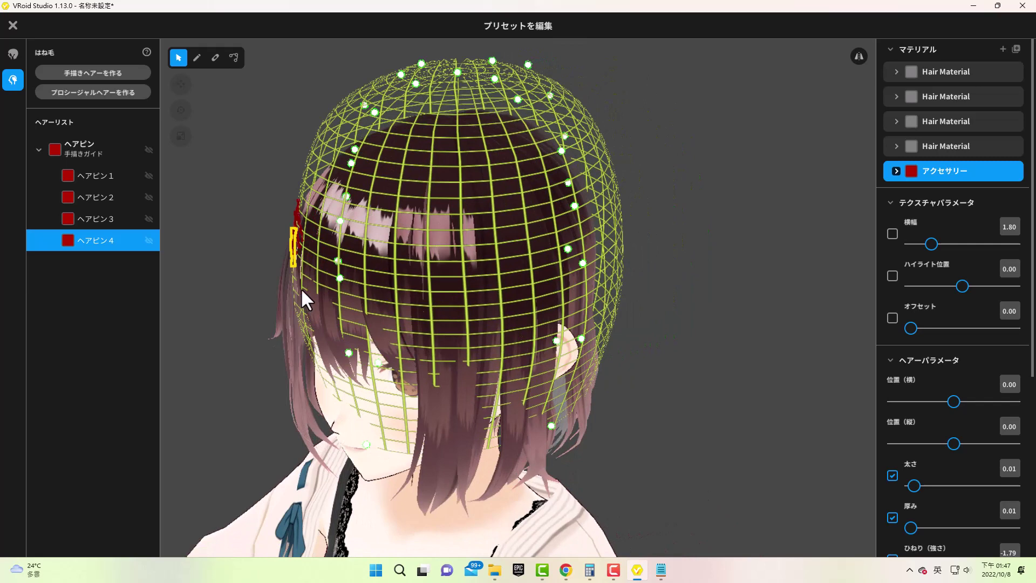
left_click_drag(338, 277, 342, 283)
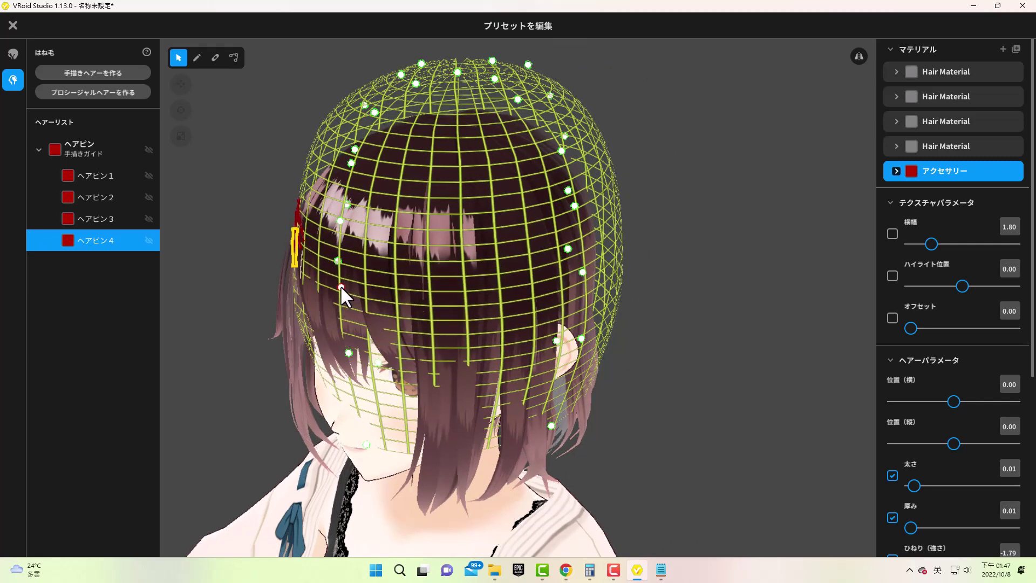
right_click_drag(303, 306, 314, 329)
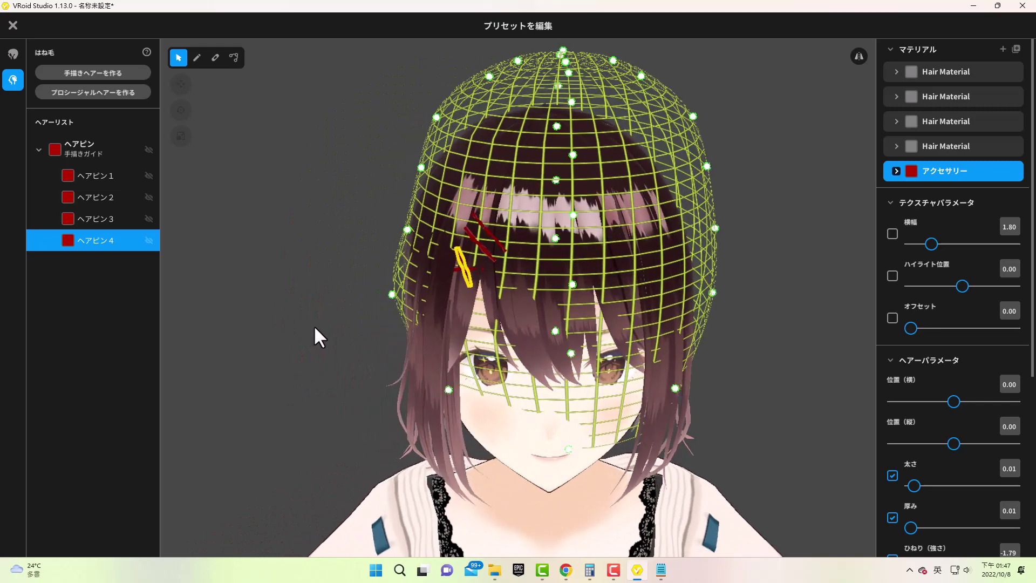
mouse_move(444, 382)
right_mouse_down()
mouse_move(436, 392)
mouse_move(441, 371)
mouse_move(387, 366)
right_mouse_up()
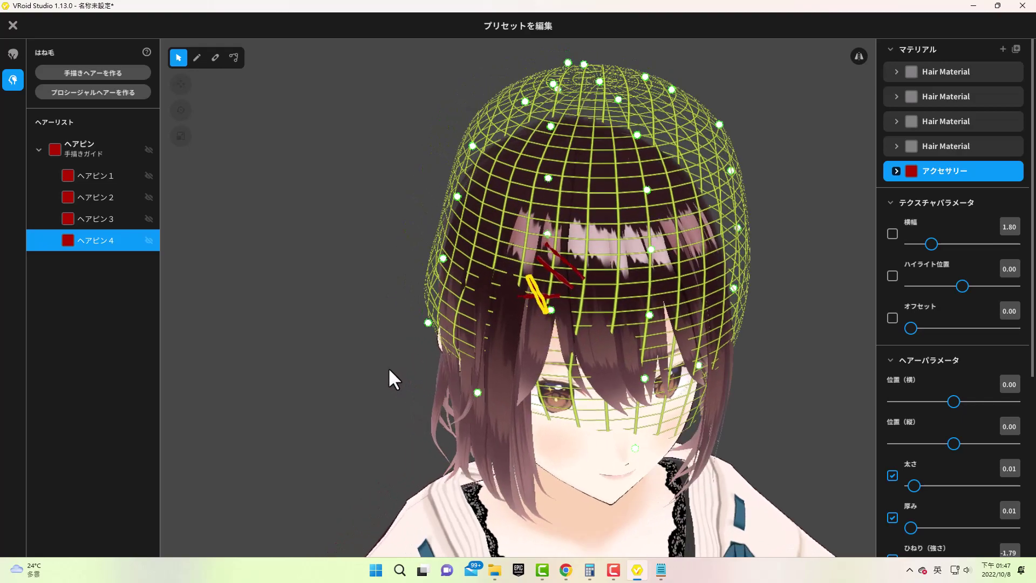
mouse_move(549, 311)
right_mouse_down()
mouse_move(536, 389)
mouse_move(548, 388)
right_mouse_up()
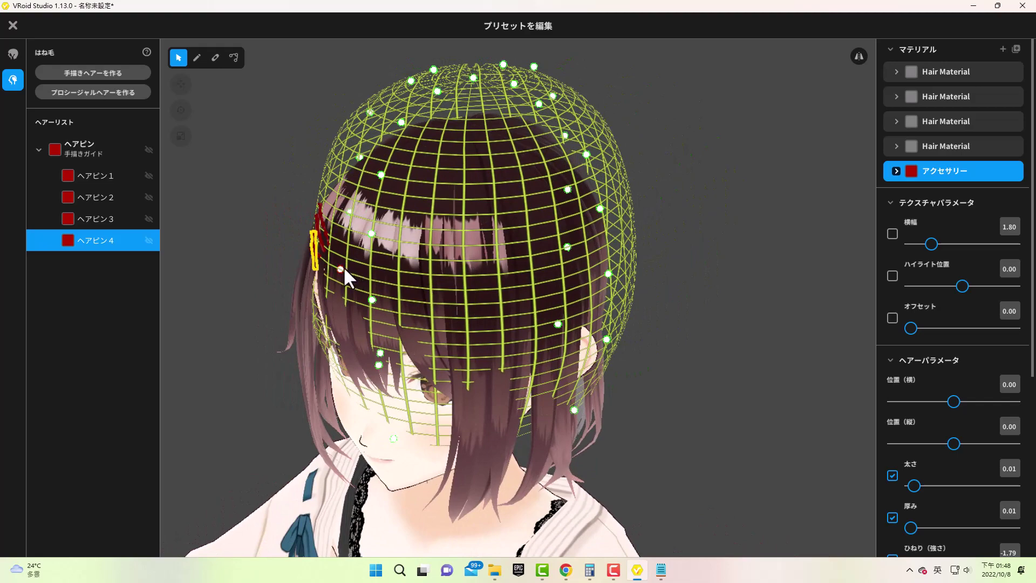
mouse_move(342, 266)
right_mouse_down()
mouse_move(351, 337)
mouse_move(370, 333)
right_mouse_up()
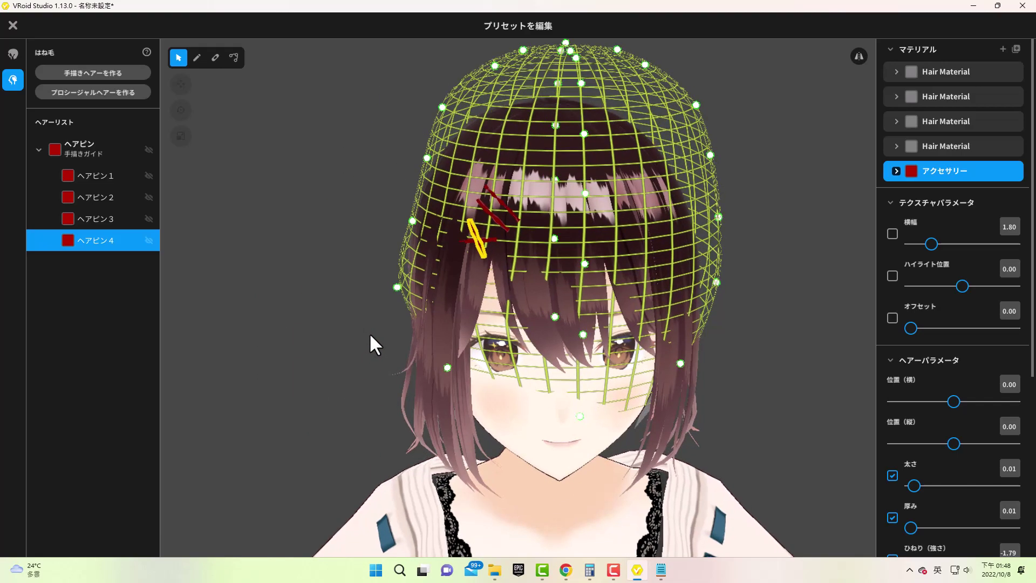
left_click(292, 253)
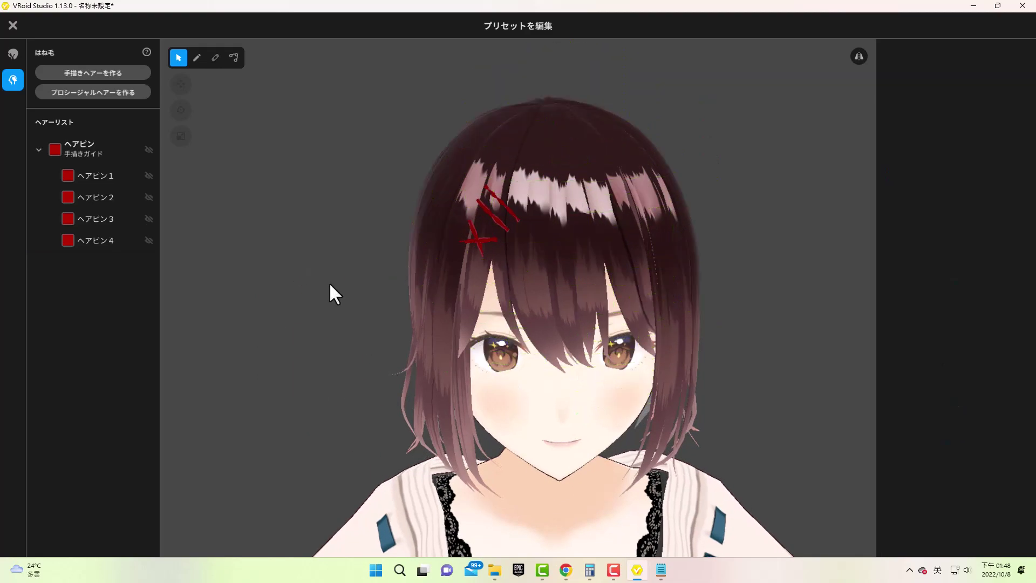
right_click_drag(328, 281, 332, 283)
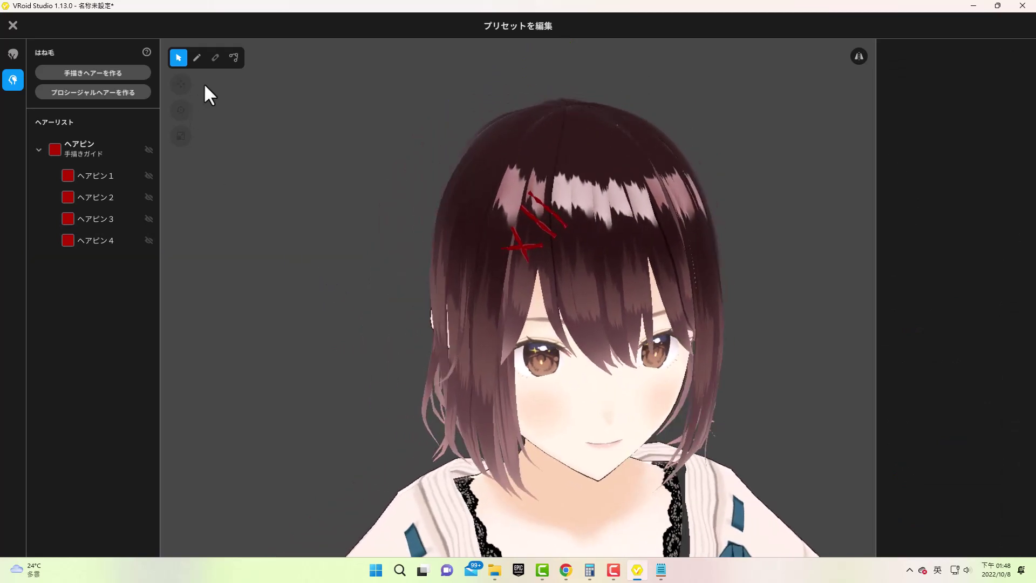
Recheck ヘアピン4 from above, then exit hair editing to the save prompt
left_click(102, 243)
mouse_move(340, 295)
right_mouse_down()
mouse_move(325, 299)
mouse_move(336, 282)
mouse_move(329, 284)
mouse_move(316, 377)
right_mouse_up()
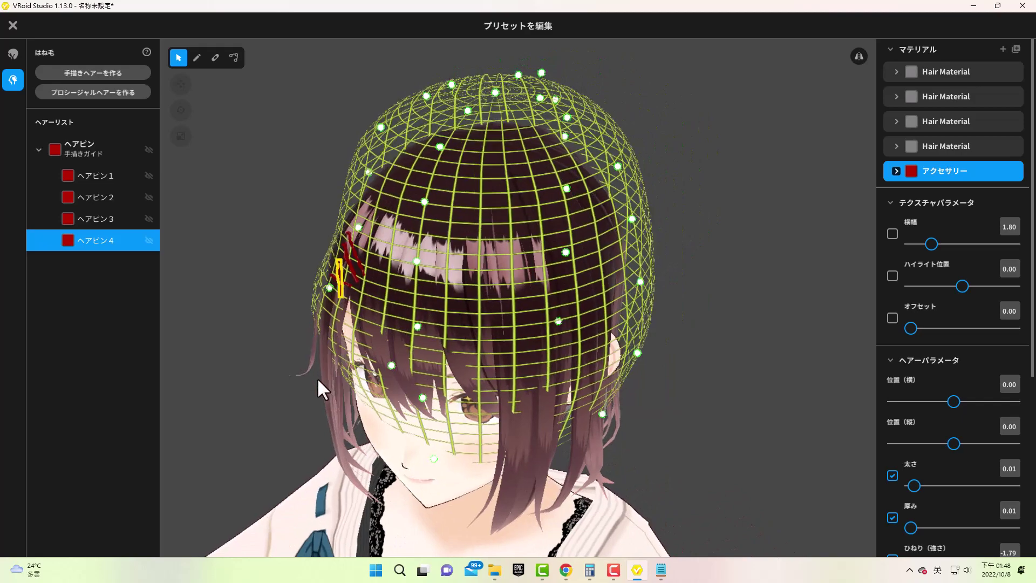
left_click(254, 270)
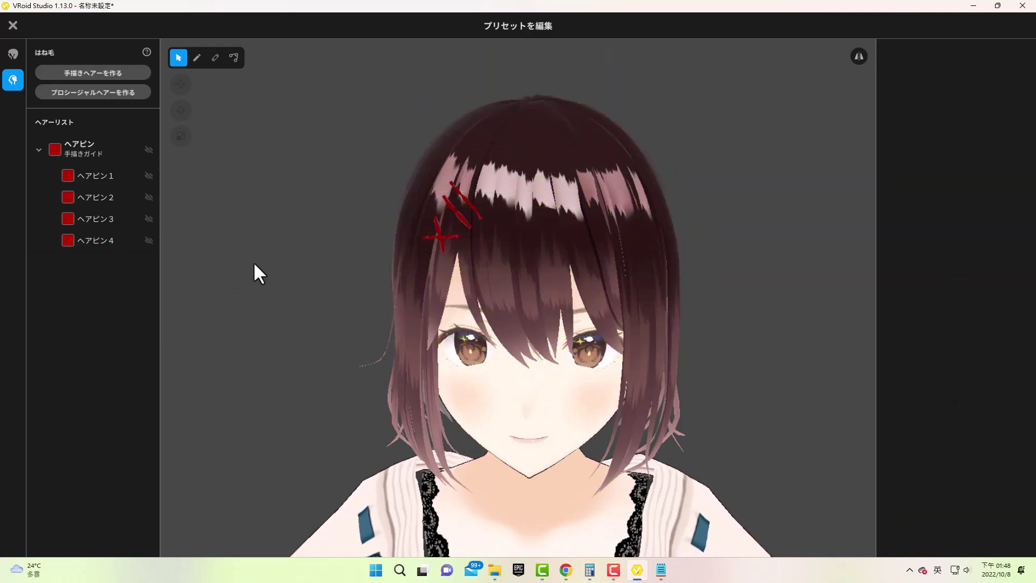
right_click_drag(254, 269, 318, 301)
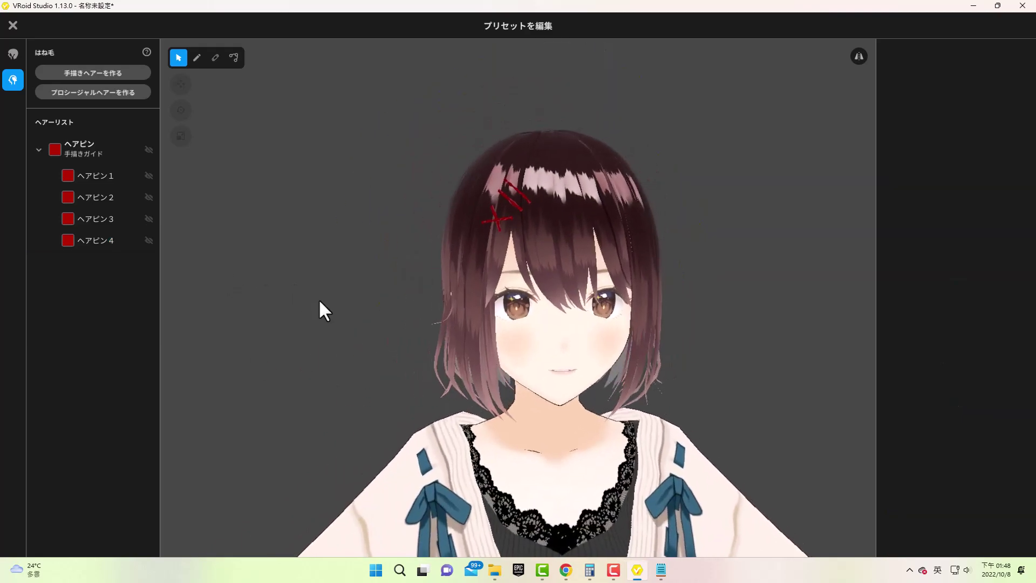
left_click(13, 24)
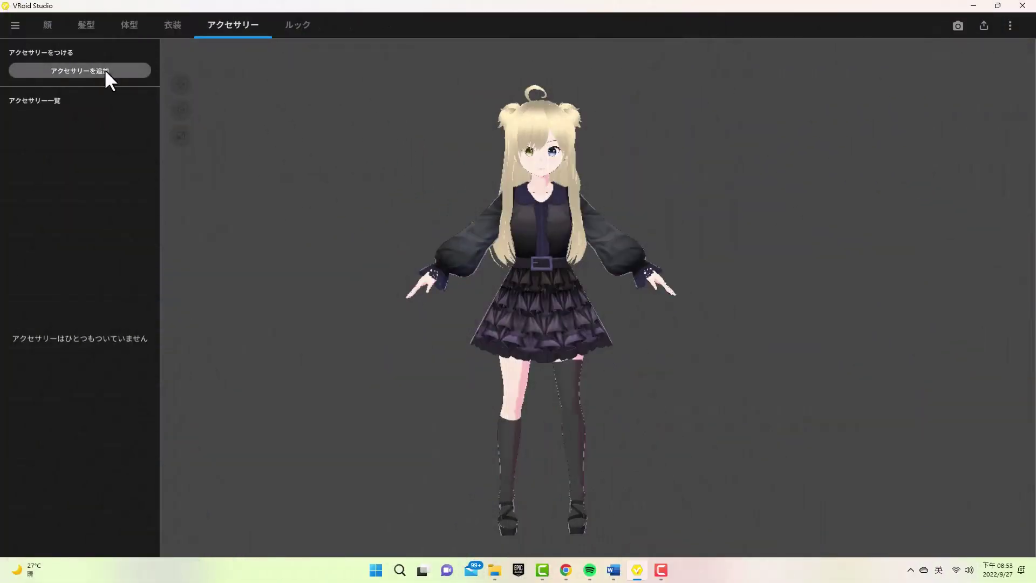
Try the thick-framed glasses on the avatar, then remove them
left_click(104, 71)
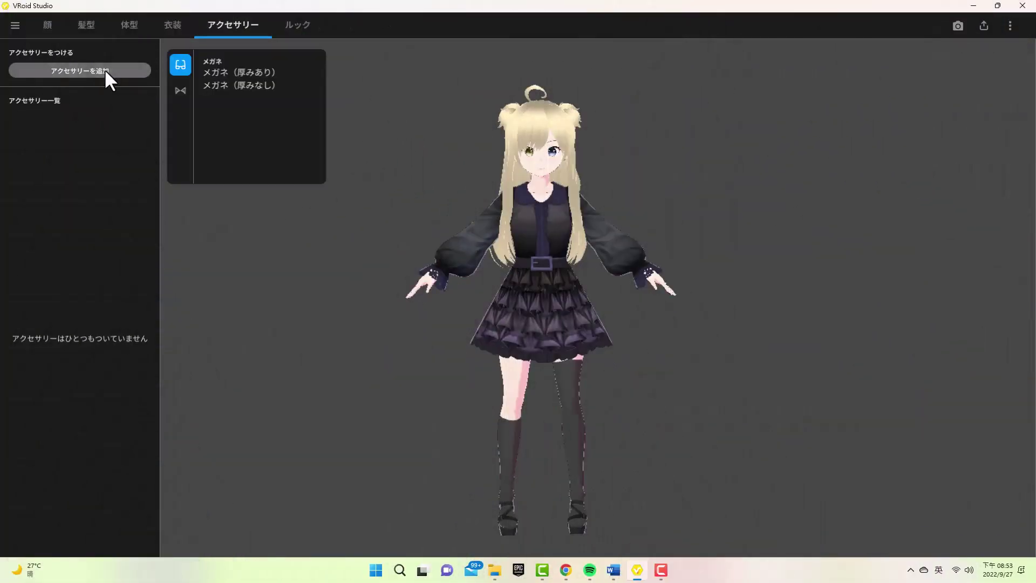
left_click(219, 70)
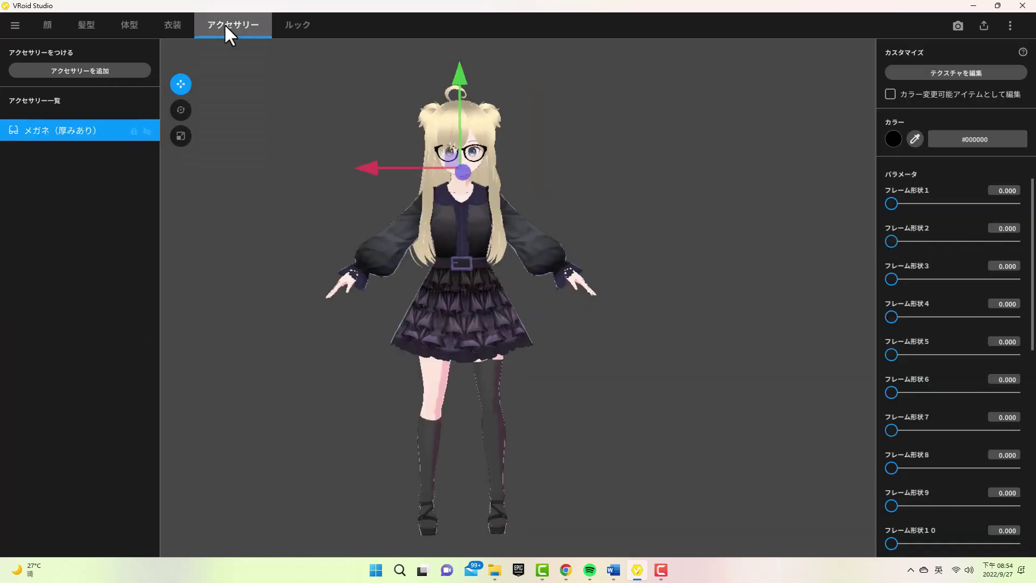
scroll(929, 394, "down", 3)
key("ctrl+z")
left_click(79, 70)
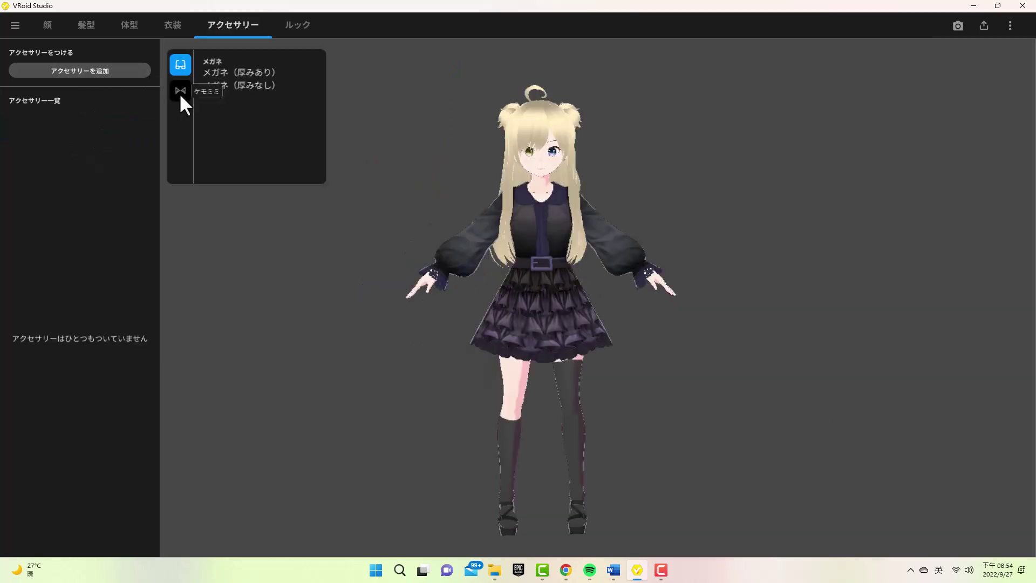
Add ネコミミ cat ears in #FDECC1, raising ear fur, ear size and 耳の形状3
left_click(180, 87)
left_click(235, 72)
left_click(916, 139)
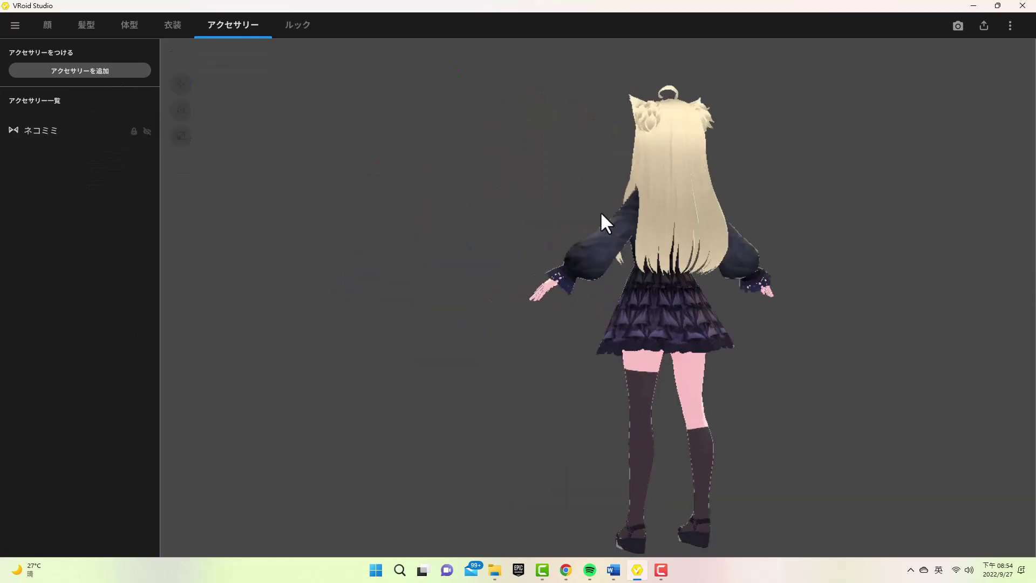
left_click(601, 218)
left_click_drag(891, 204, 933, 204)
scroll(508, 259, "up", 3)
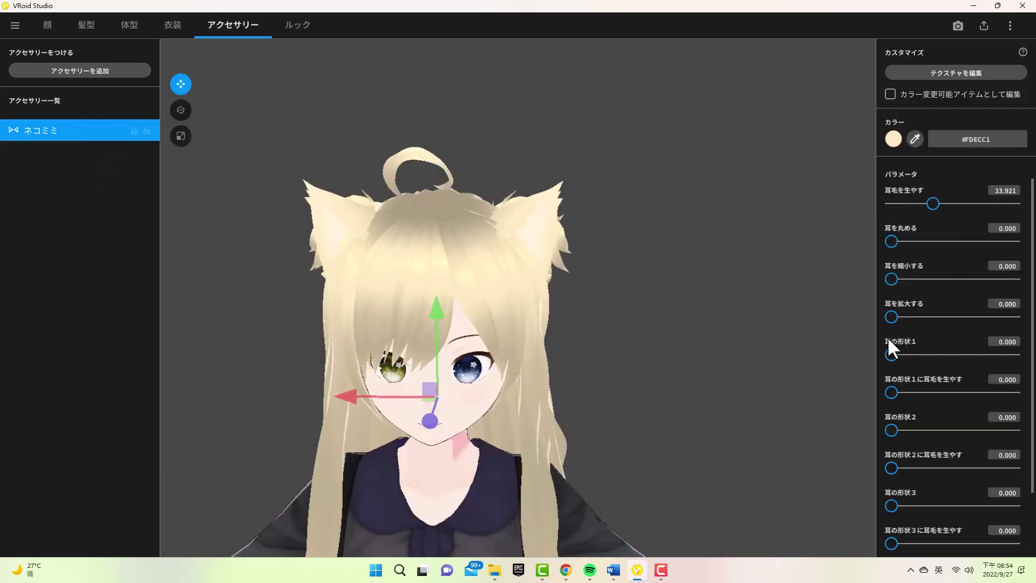
left_click_drag(891, 317, 1013, 316)
scroll(847, 366, "down", 2)
left_click_drag(892, 428, 1013, 429)
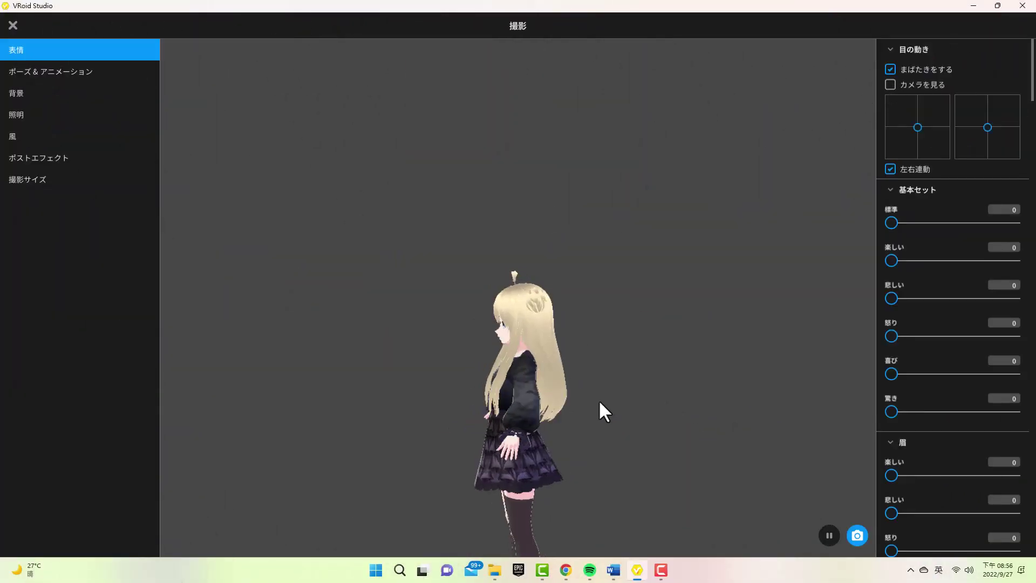
Point the avatar's gaze up and right so she no longer looks at the camera
left_click_drag(917, 129, 934, 119)
scroll(675, 304, "up", 5)
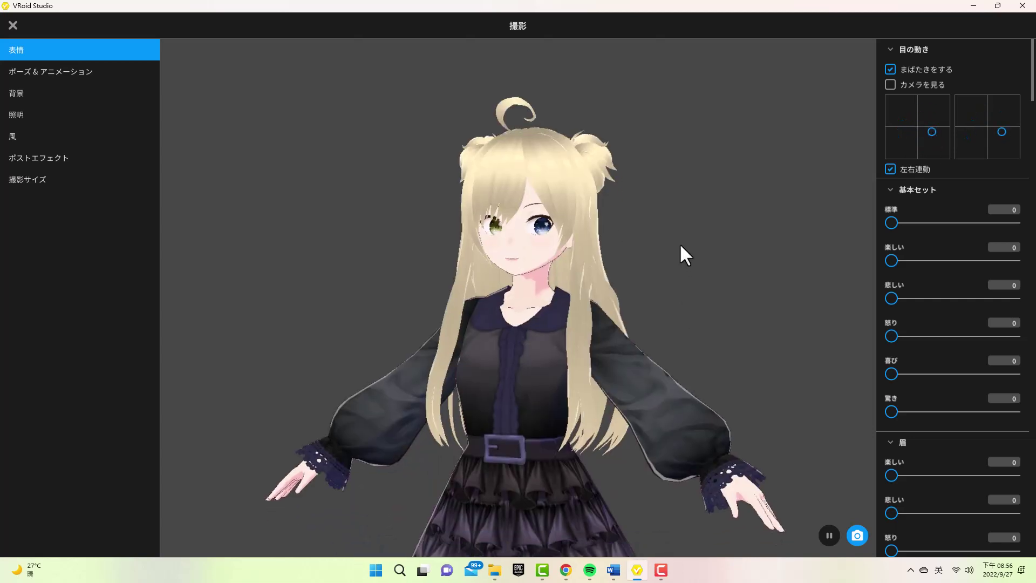
left_click(932, 128)
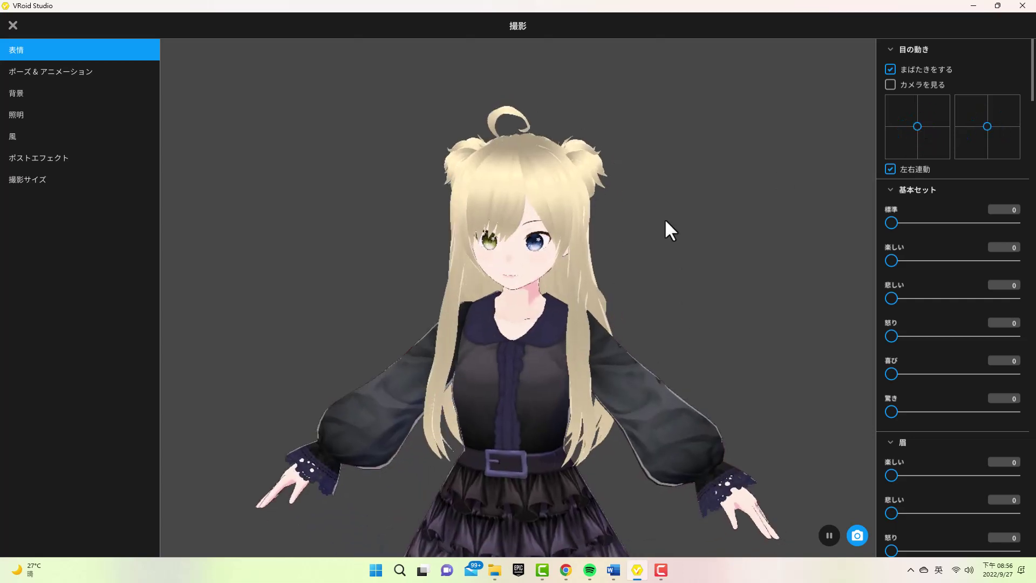
scroll(691, 259, "down", 5)
Pose the avatar in the paused 待機5 idle on the Halloween background
left_click(83, 74)
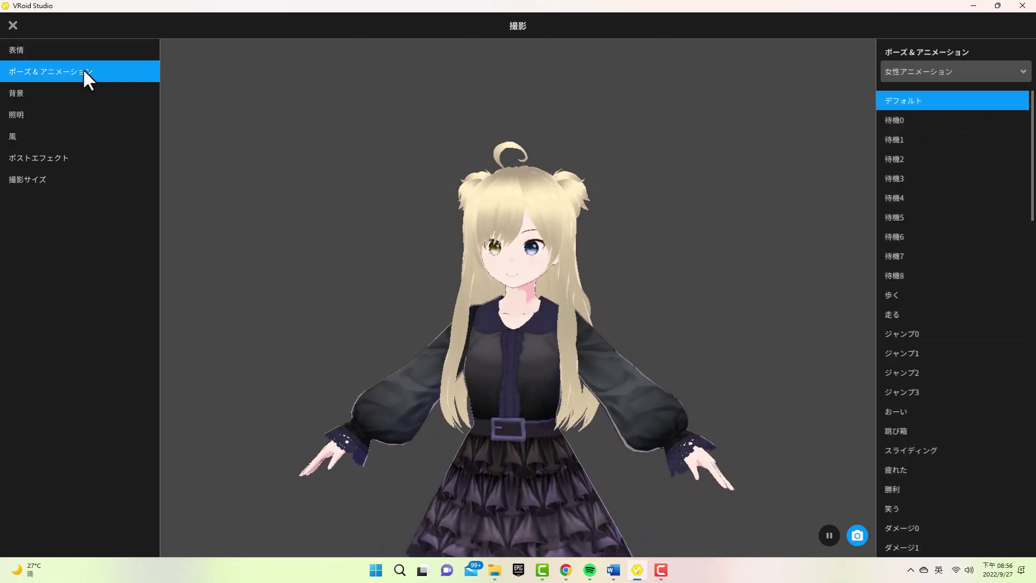
left_click(895, 139)
left_click(928, 216)
left_click(829, 535)
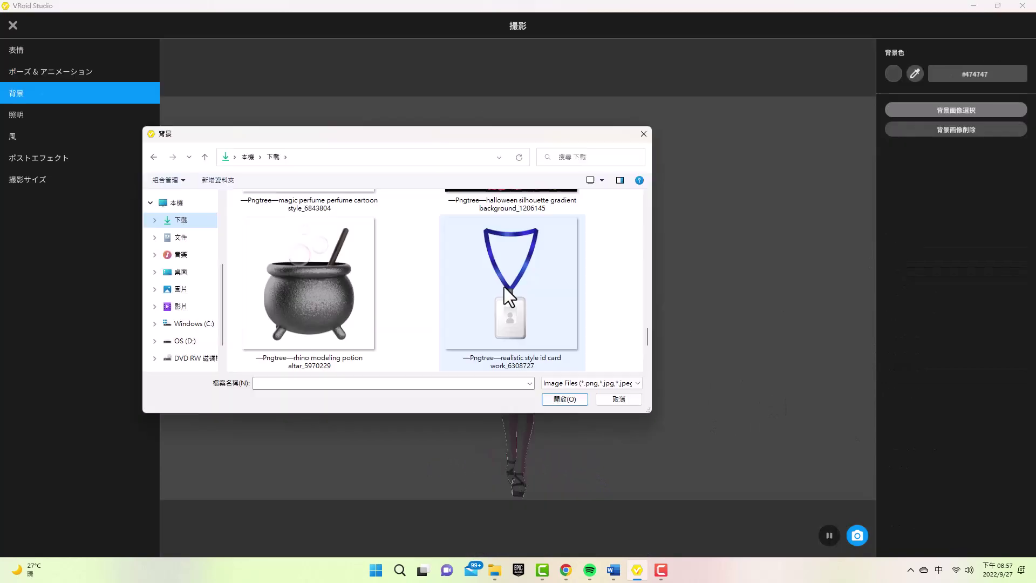
double_click(511, 315)
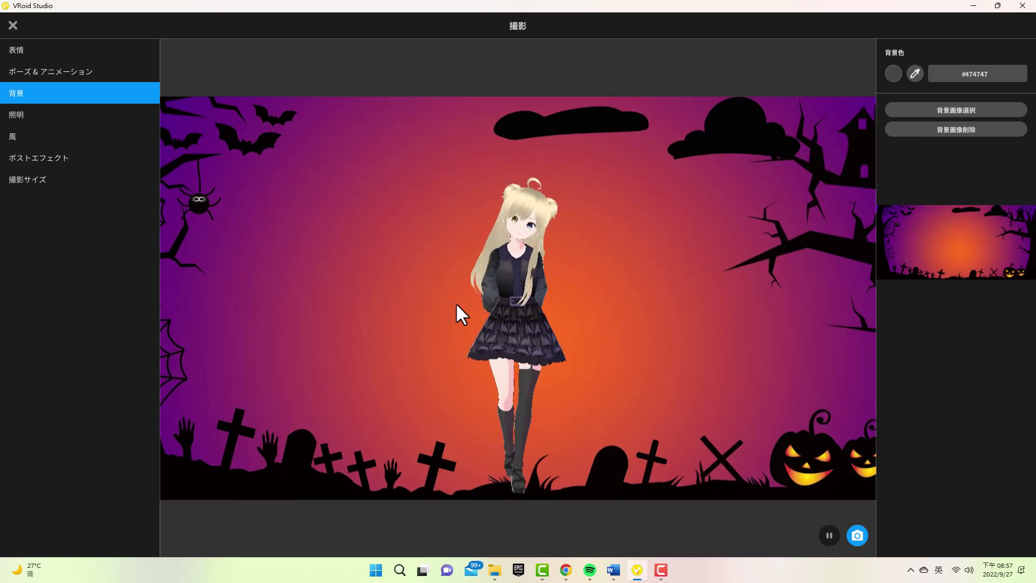
left_click(828, 534)
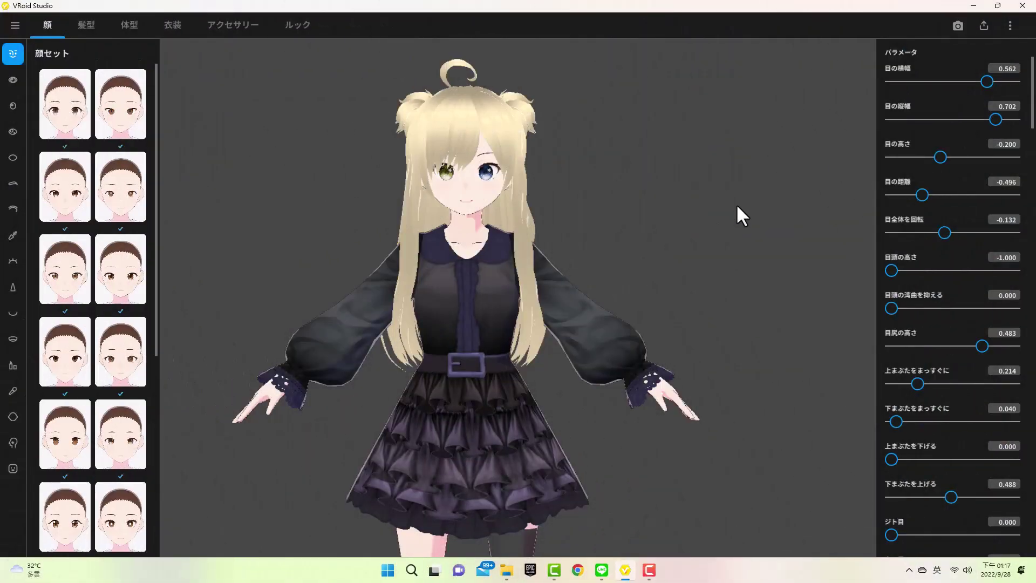
Open the vroid folder in File Explorer, minimise it, and bring up the export menu
left_click(507, 571)
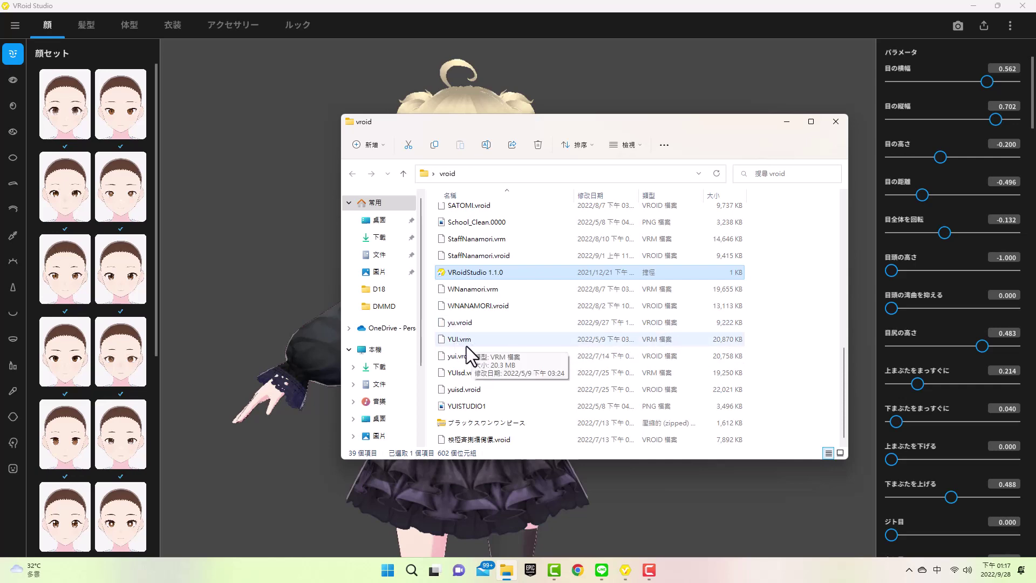
left_click(787, 123)
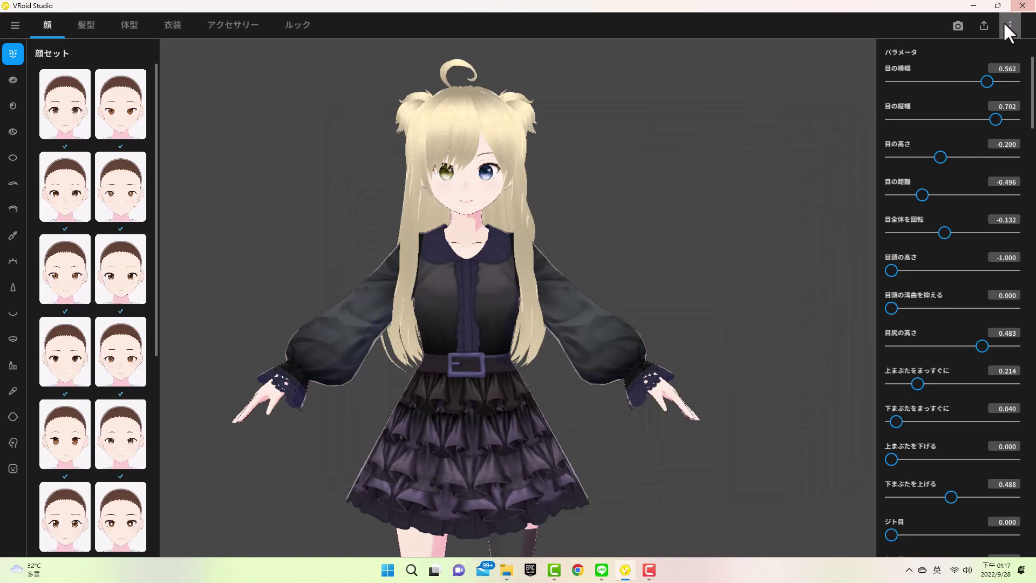
left_click(986, 23)
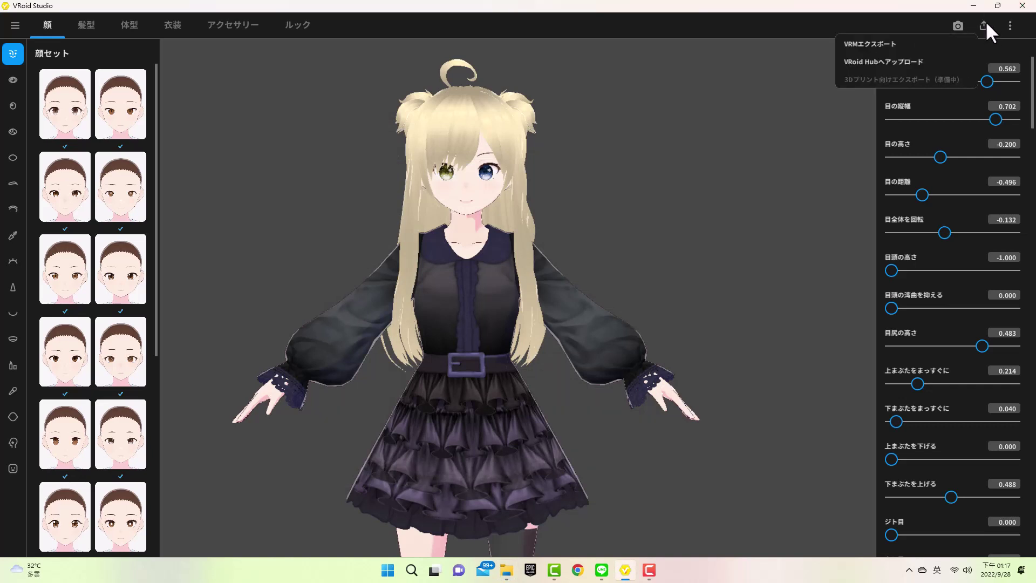
Start VRM export, setting the title to 'yu' and filling in the author name
left_click(886, 53)
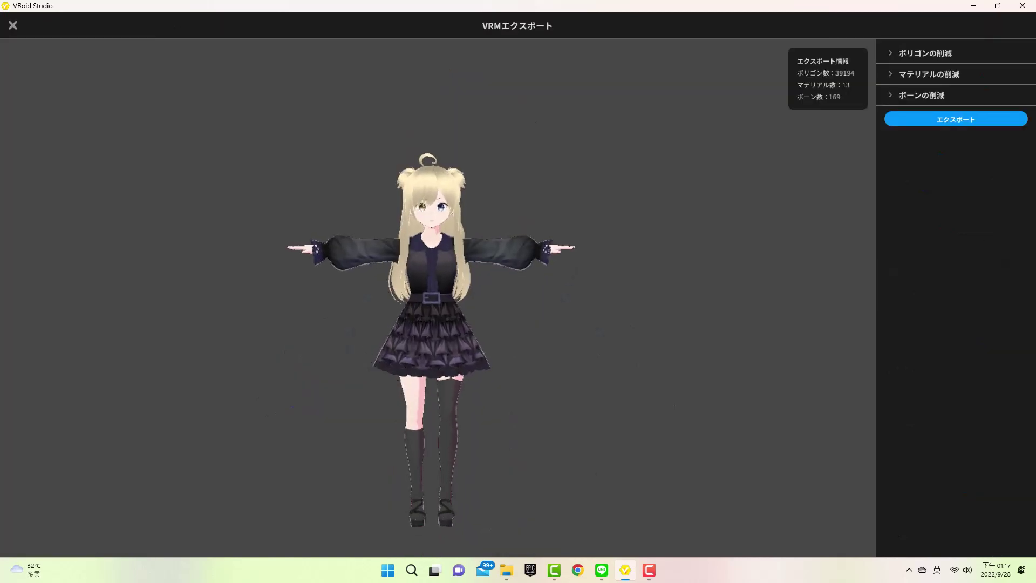
left_click(951, 118)
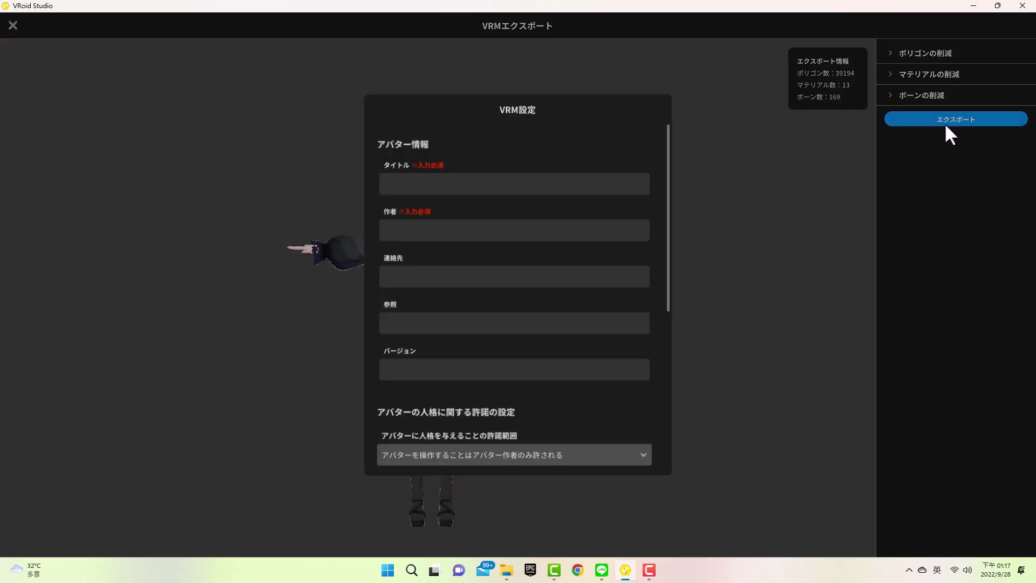
left_click(413, 185)
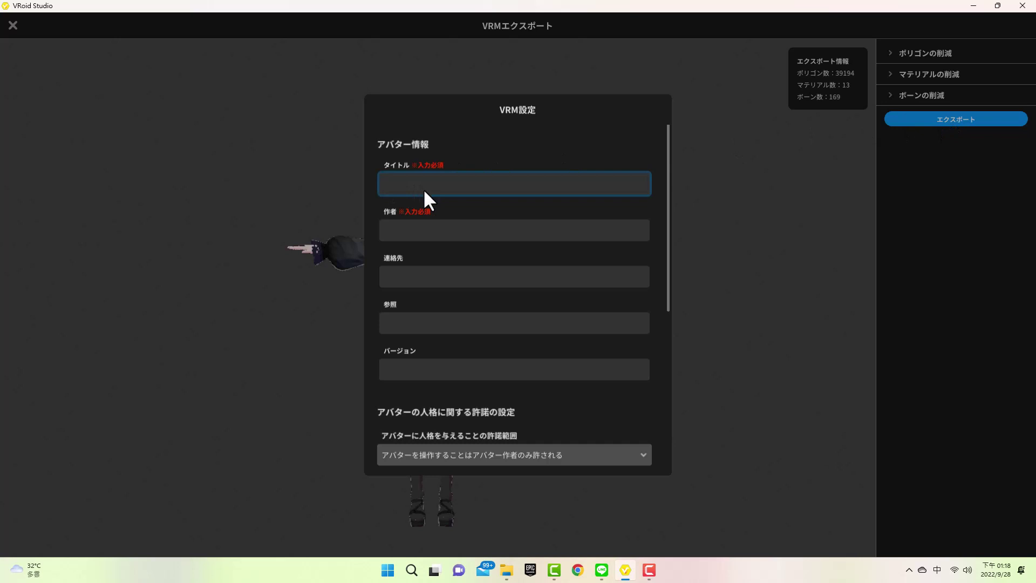
type("Y")
key("BackSpace")
key("shift")
type("y")
type("u")
left_click(433, 229)
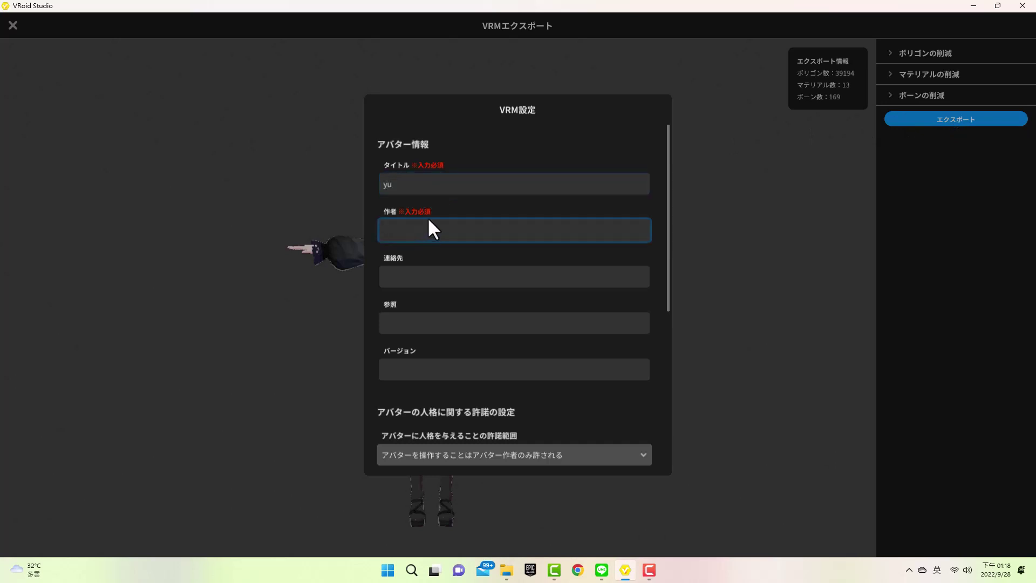
type("Yu")
Export the avatar as yu.vrm into the Desktop's vroid folder
scroll(464, 279, "down", 2)
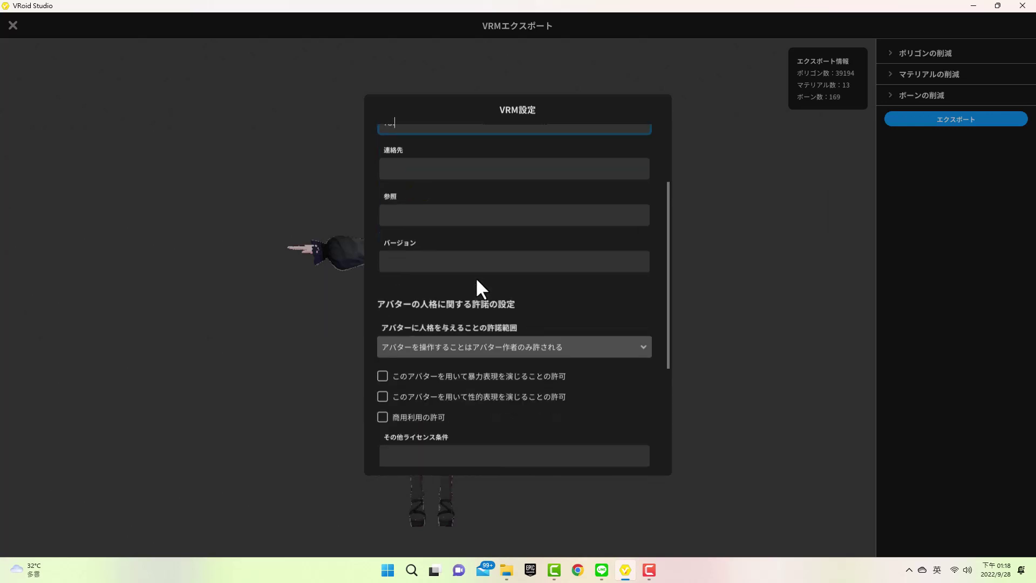
scroll(475, 276, "down", 3)
left_click(489, 425)
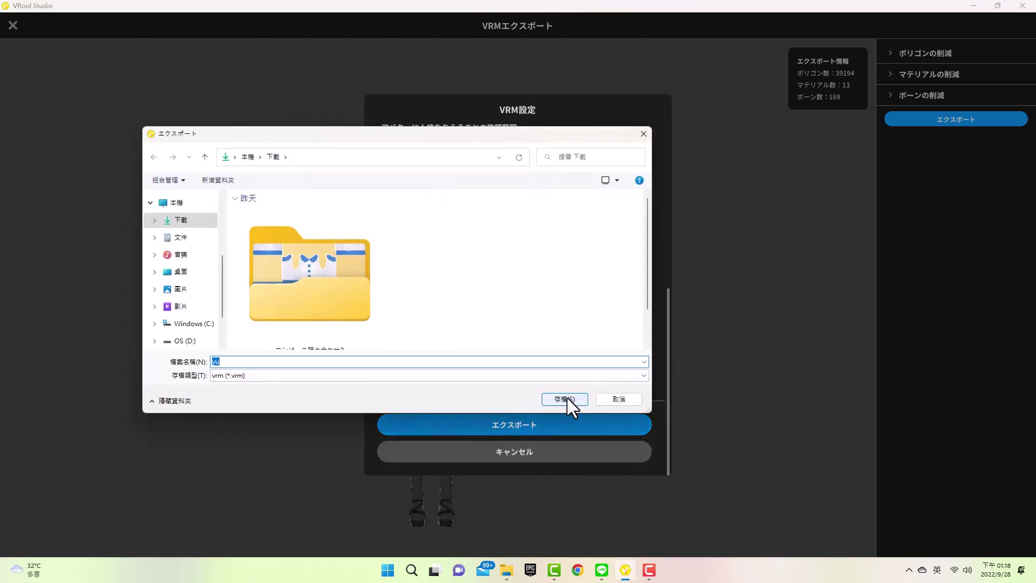
left_click(182, 272)
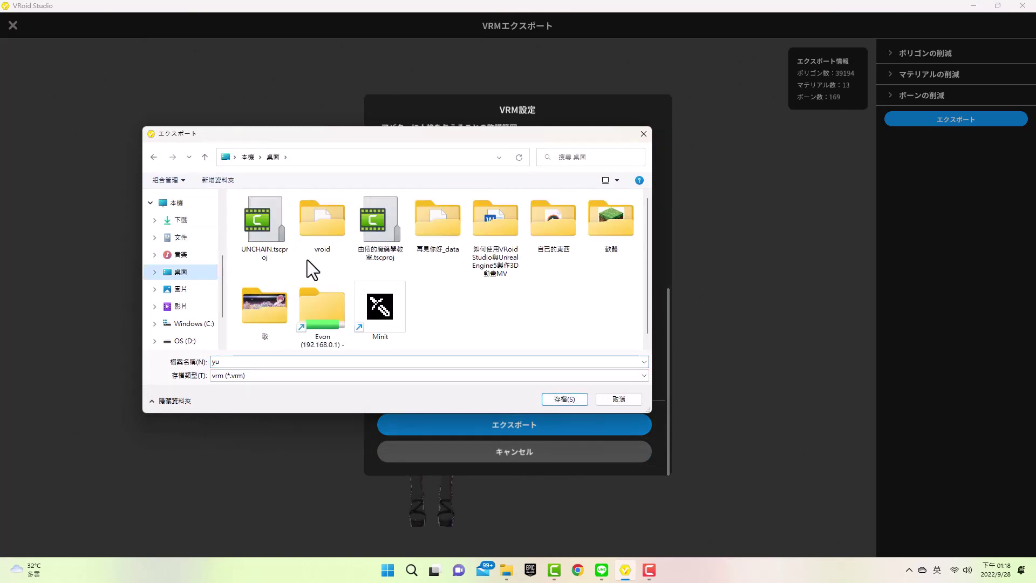
left_click(326, 216)
double_click(326, 215)
left_click(570, 399)
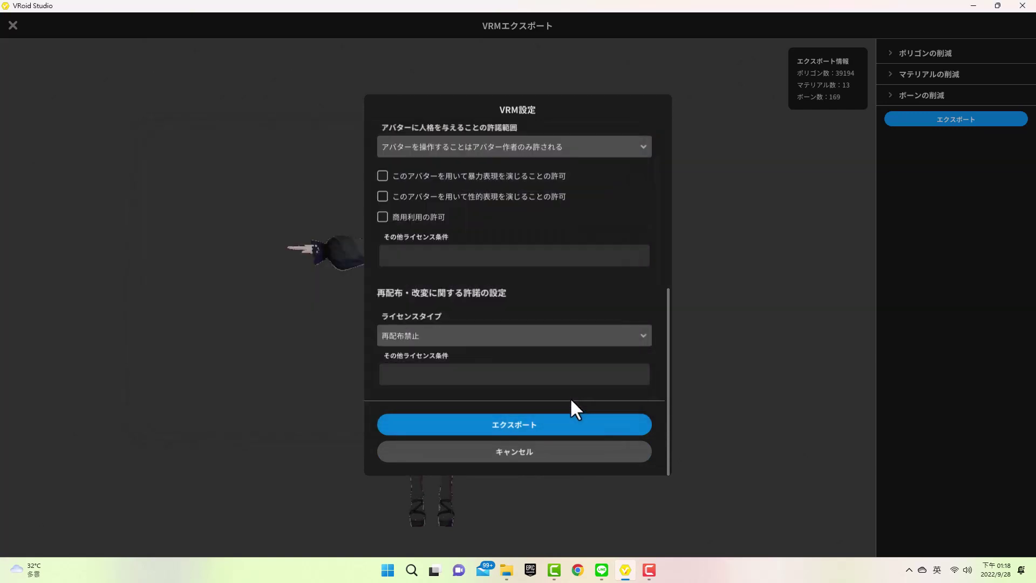
left_click(515, 426)
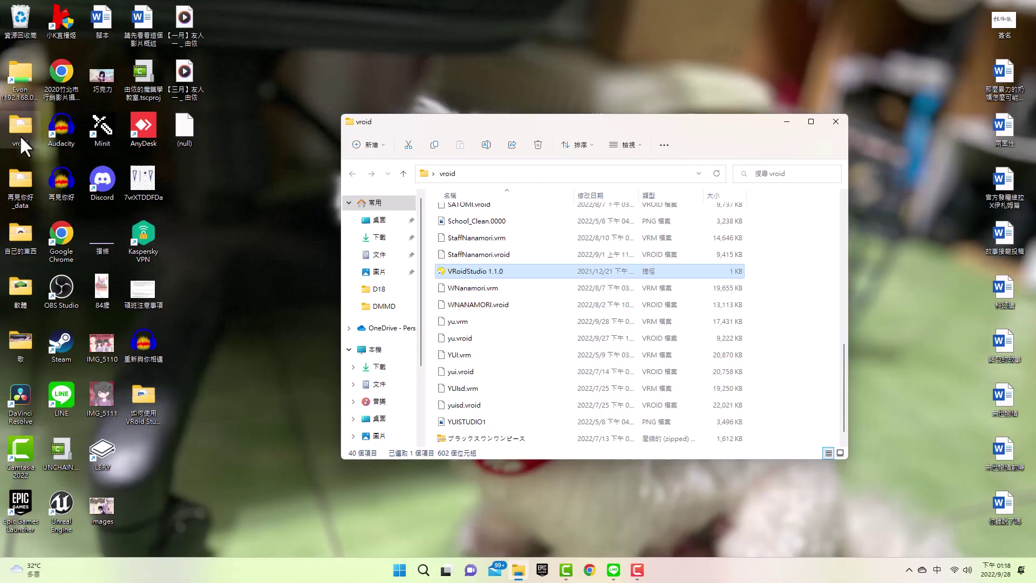
scroll(532, 265, "down", 1)
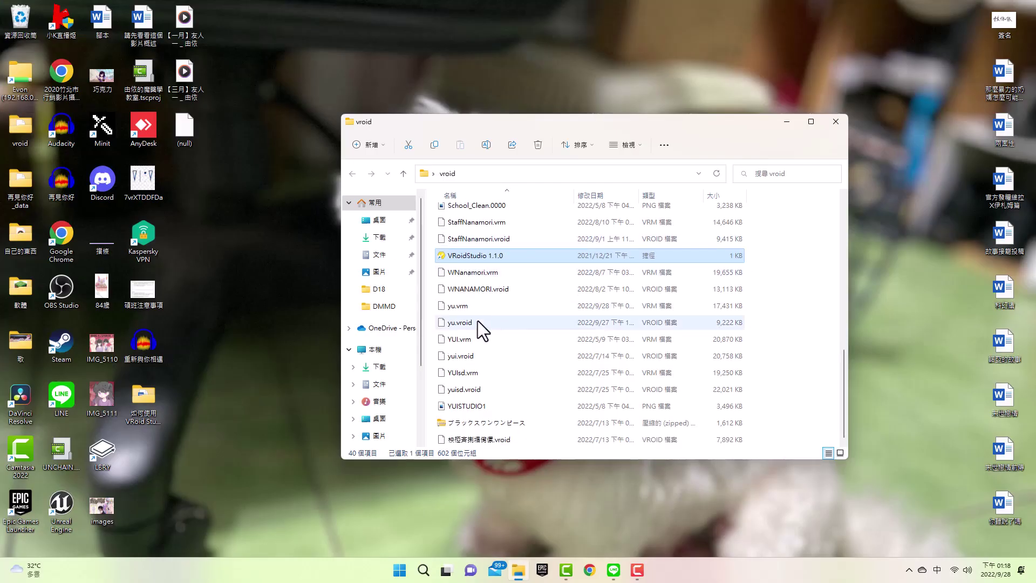